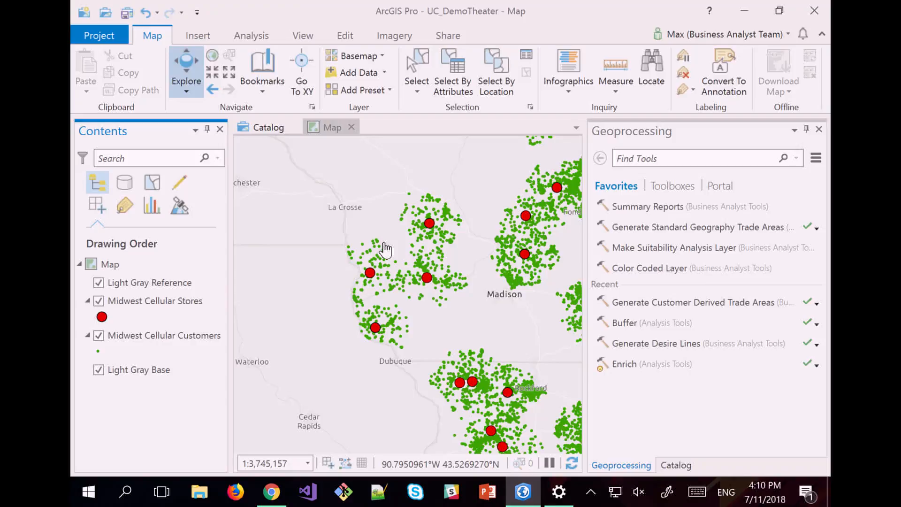
# Hide Midwest Cellular Customers and reopen Generate Customer Derived Trade Areas with its July 6 settings.
pyautogui.click(99, 336)
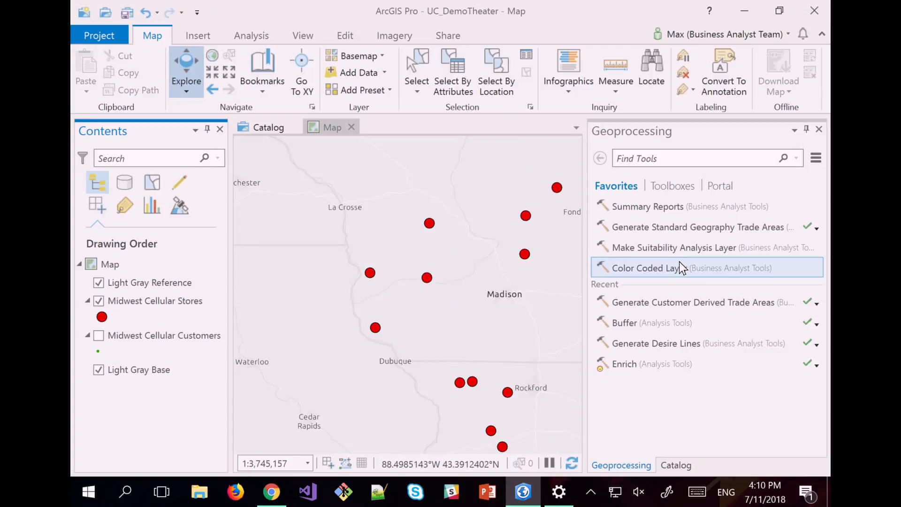
pyautogui.click(817, 305)
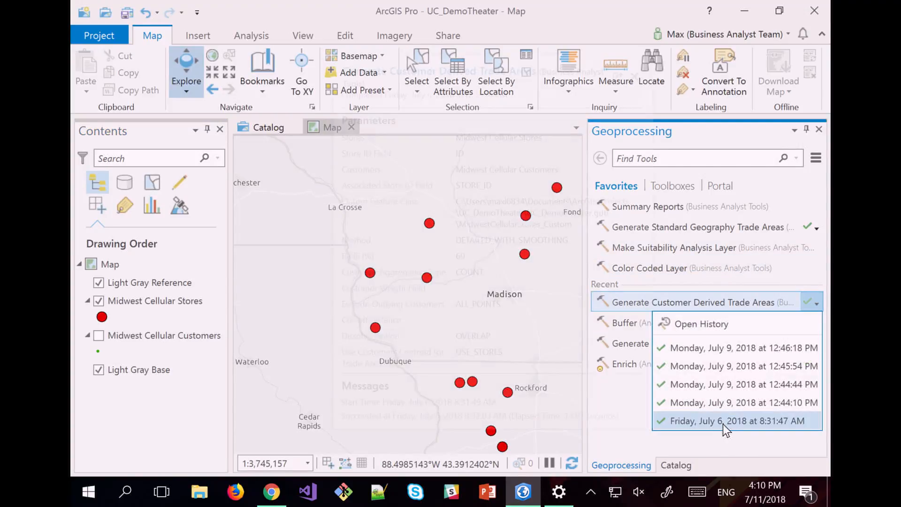
pyautogui.click(723, 424)
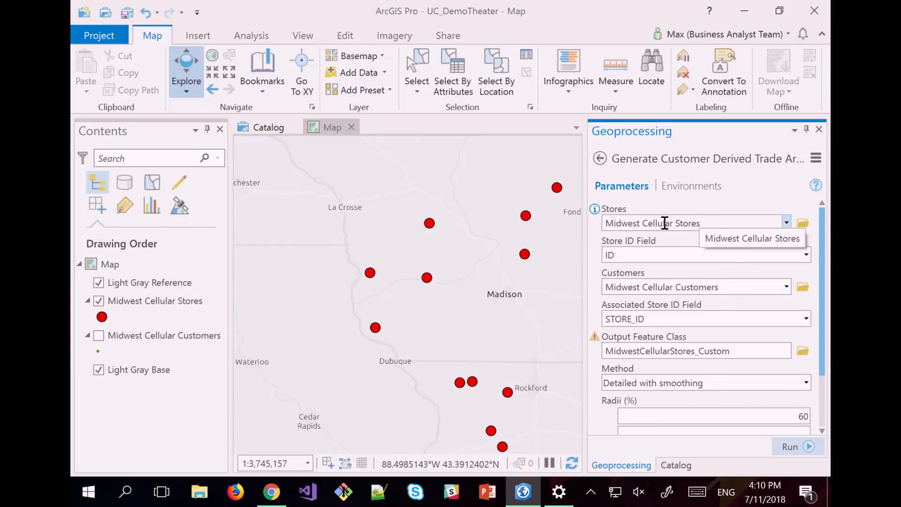
# Check the Associated Store ID Field and 60% radius, then run the trade-area tool.
pyautogui.click(657, 319)
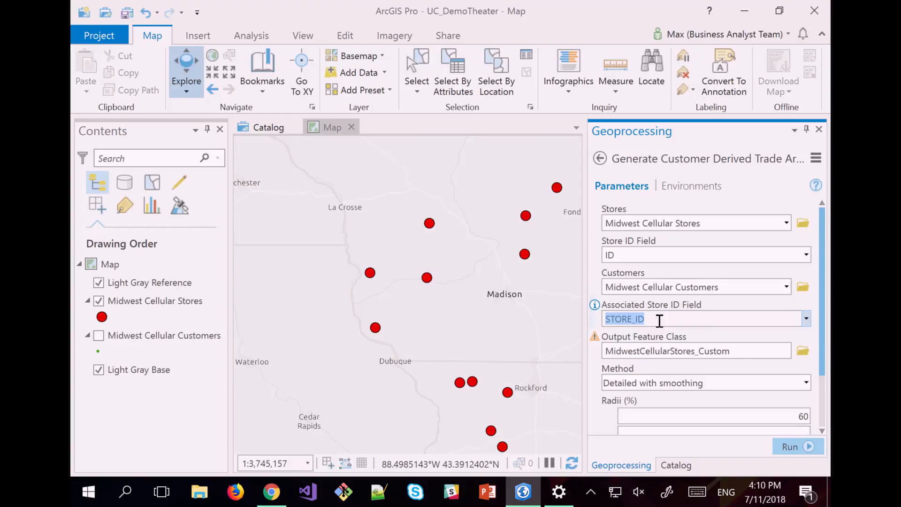
pyautogui.scroll(-1, 666, 347)
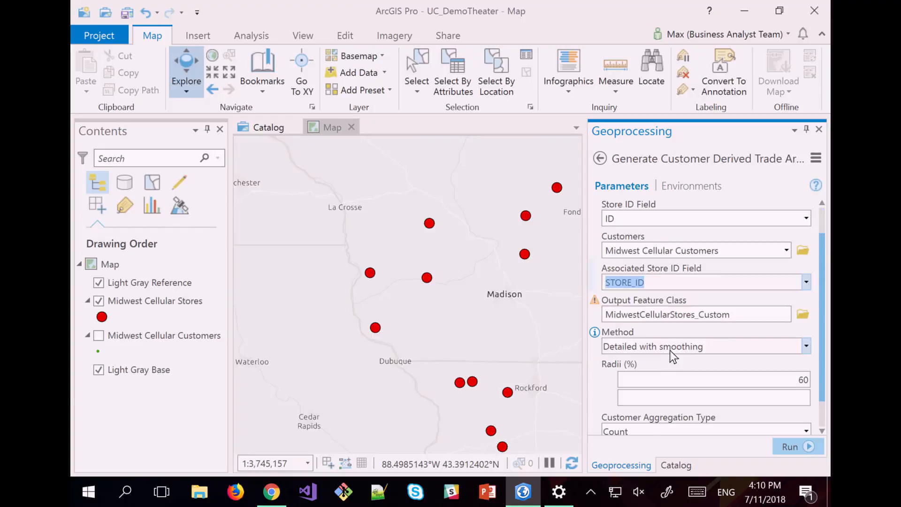
pyautogui.doubleClick(798, 380)
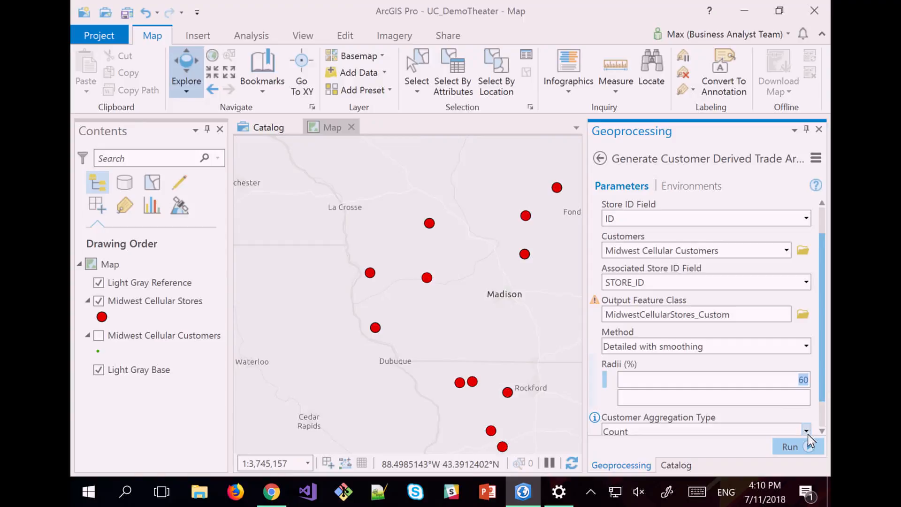
pyautogui.click(796, 446)
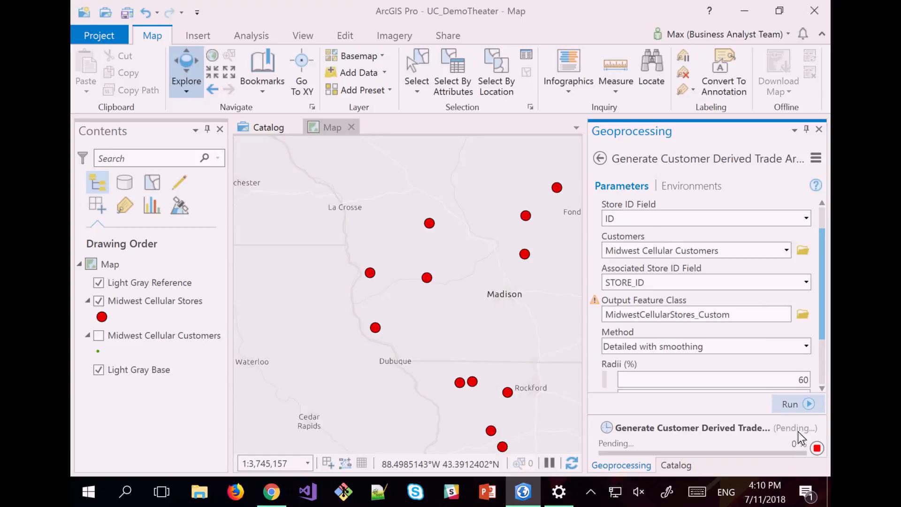
# Let the tool finish and zoom in on the purple MidwestCellularStores_Custom trade areas around each store.
pyautogui.moveTo(827, 292); pyautogui.dragTo(827, 328)
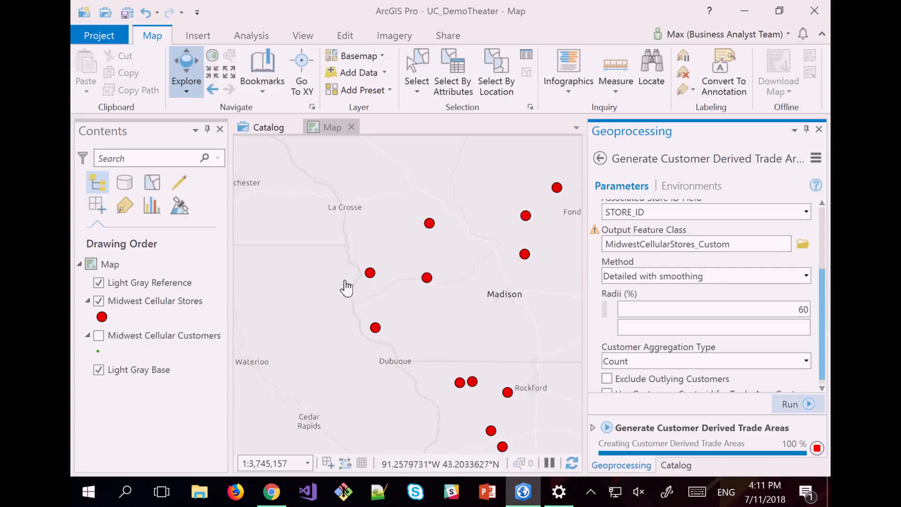
pyautogui.scroll(1, 374, 283)
pyautogui.scroll(2, 374, 282)
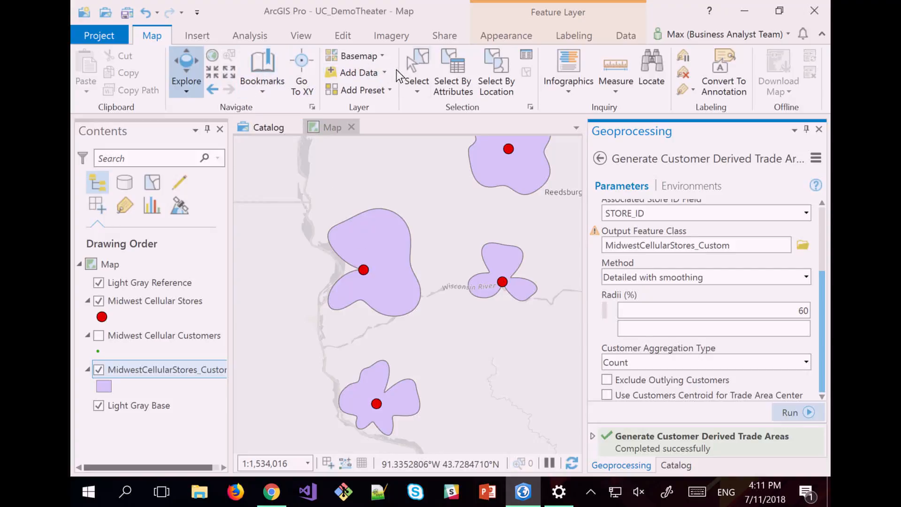
pyautogui.click(419, 65)
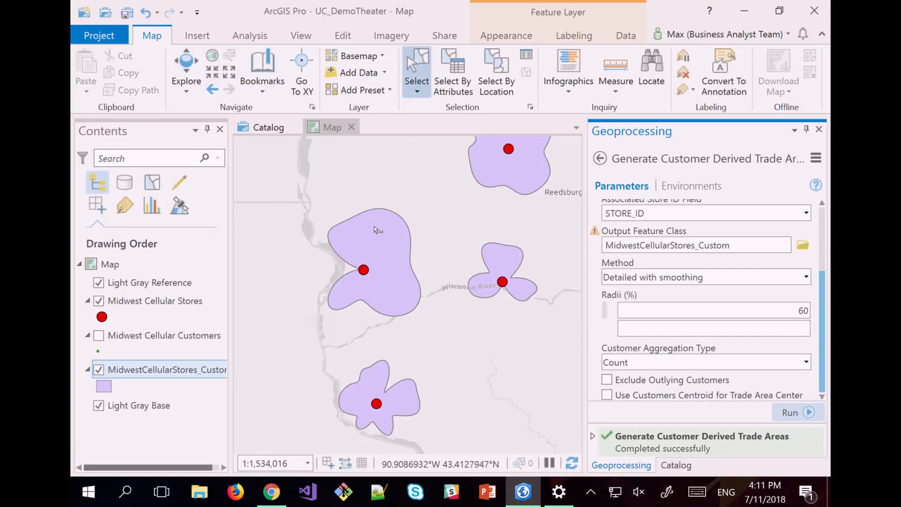
# Select the western store's trade-area polygon and return to the geoprocessing tool list.
pyautogui.click(378, 230)
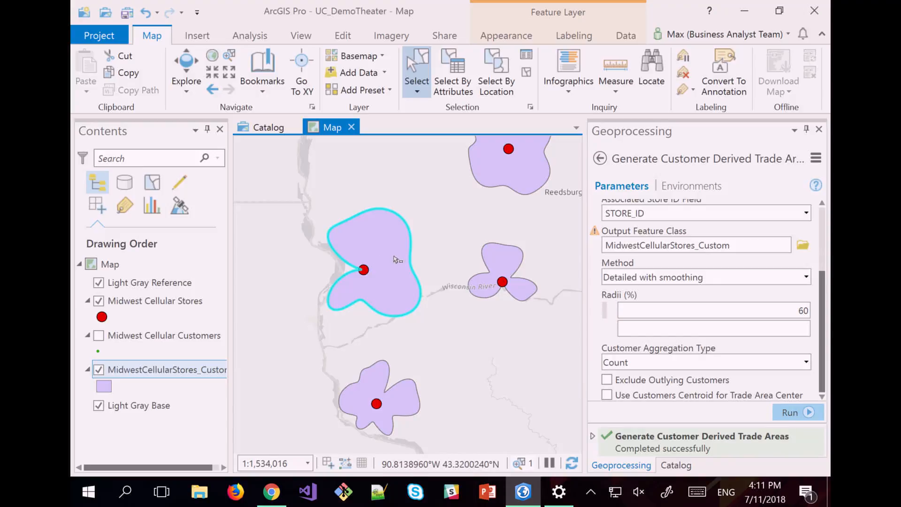
pyautogui.click(599, 158)
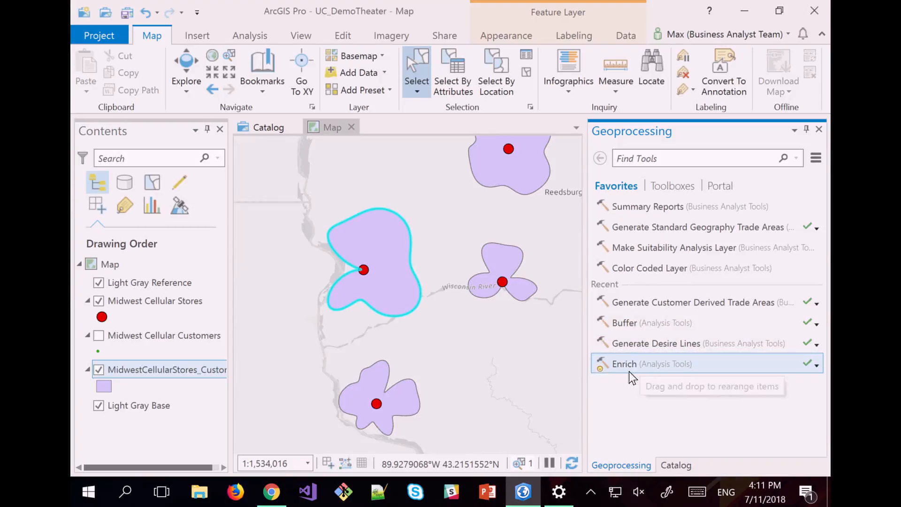
# Open Enrich with MidwestCellularStores_Custom as input and MidwestCellularStores_Custom13 as output, then start adding variables.
pyautogui.click(667, 367)
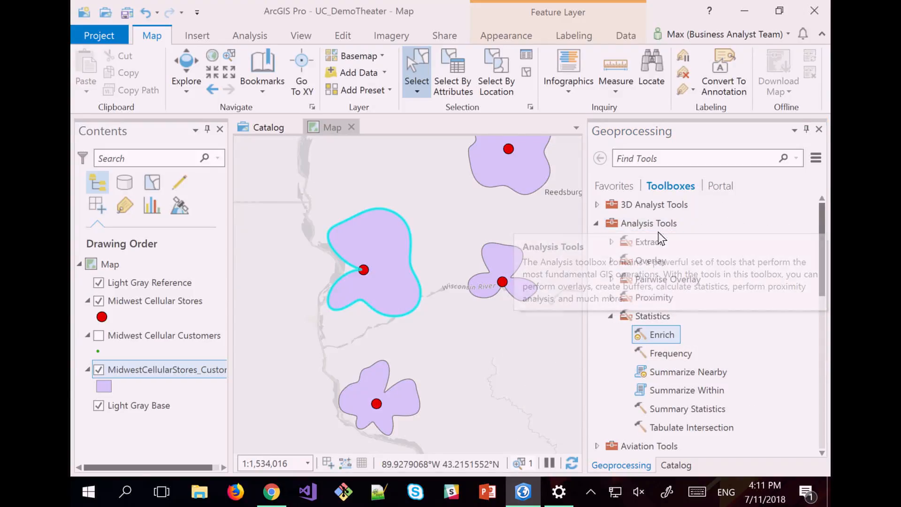
pyautogui.click(667, 336)
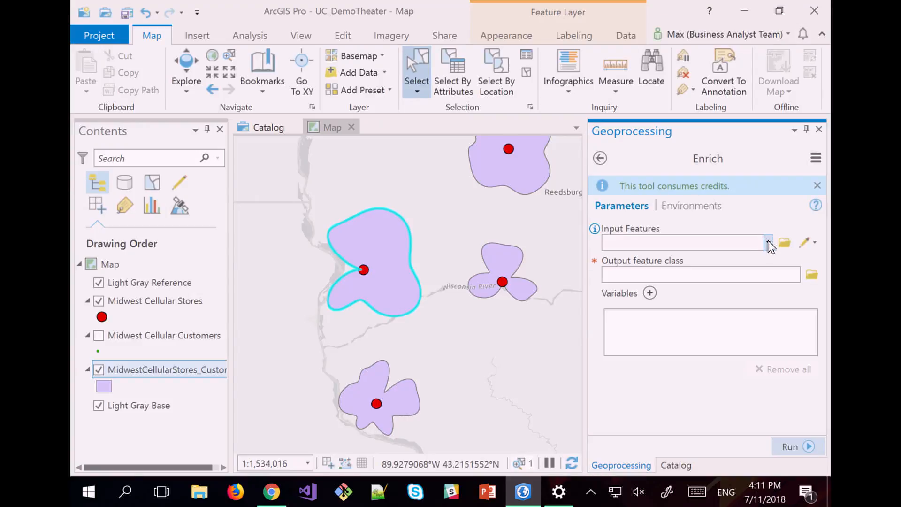
pyautogui.click(767, 242)
pyautogui.click(684, 295)
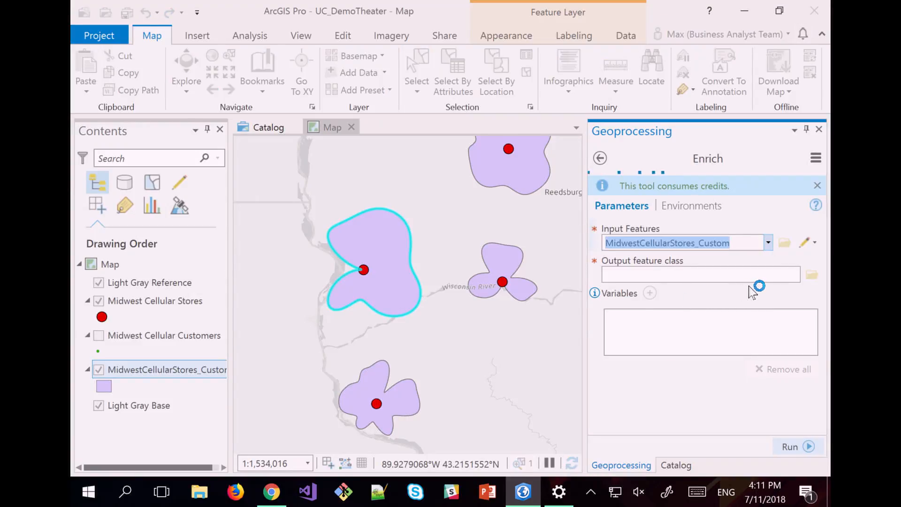
pyautogui.click(649, 293)
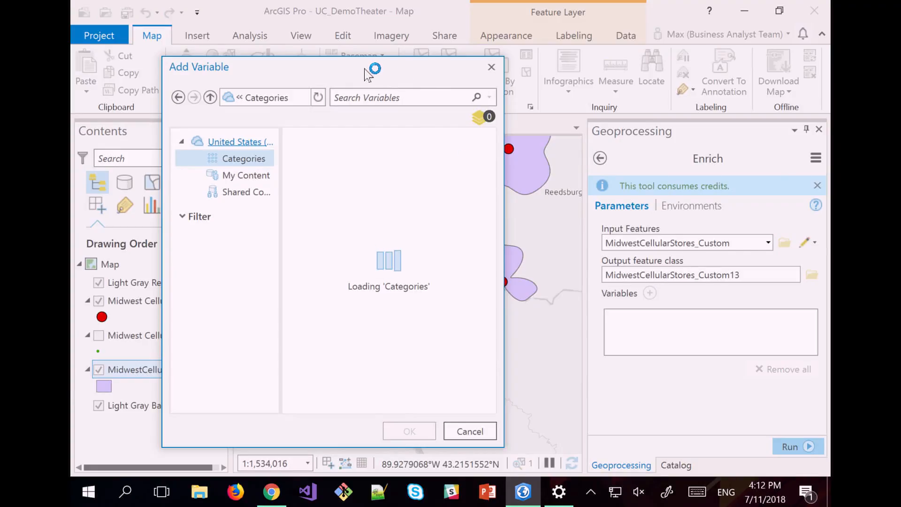
# Add 2018 Total Population and 2018 Median Household Income as enrichment variables.
pyautogui.doubleClick(369, 70)
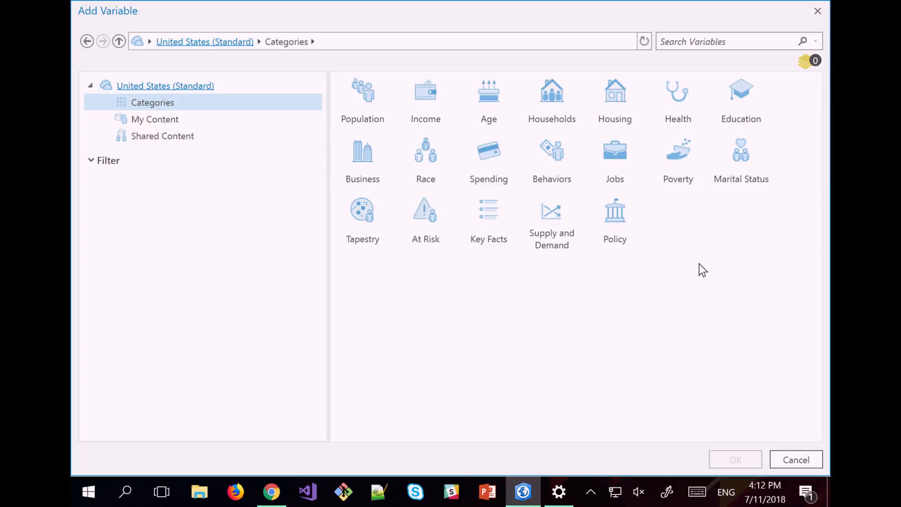
pyautogui.moveTo(187, 47)
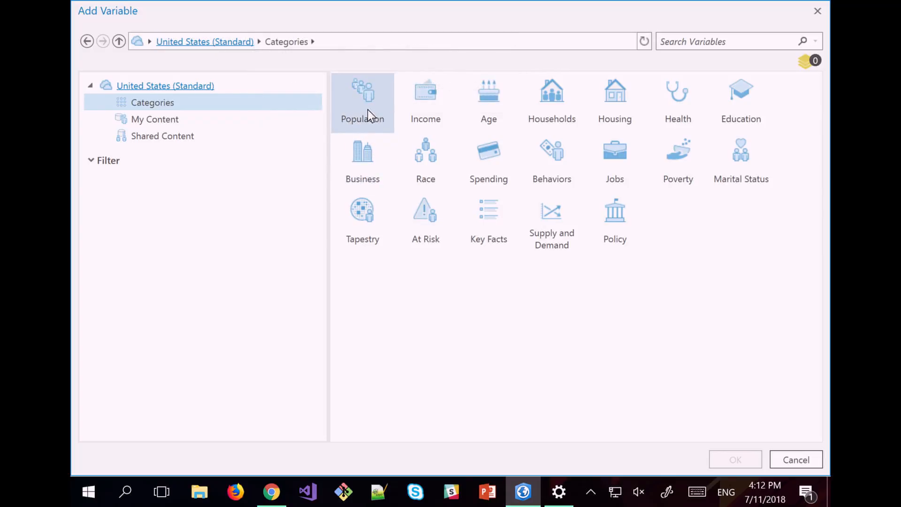
pyautogui.doubleClick(361, 96)
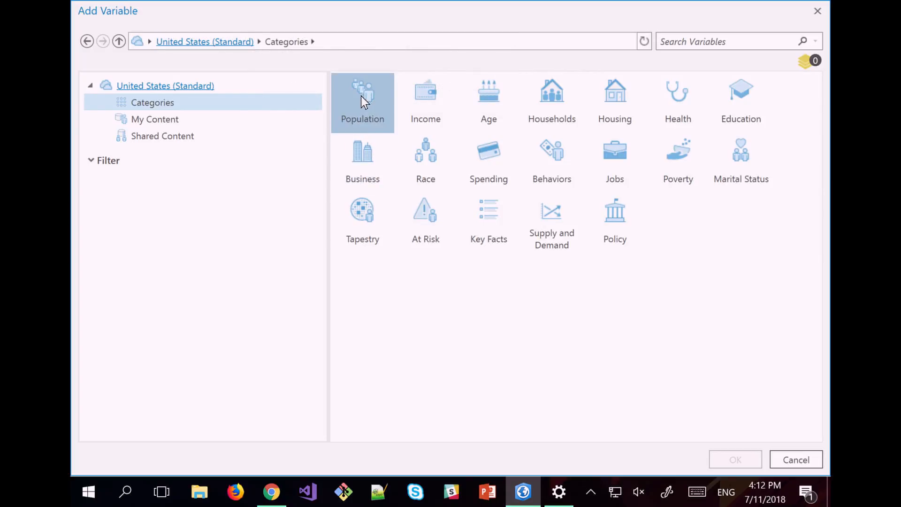
pyautogui.doubleClick(362, 89)
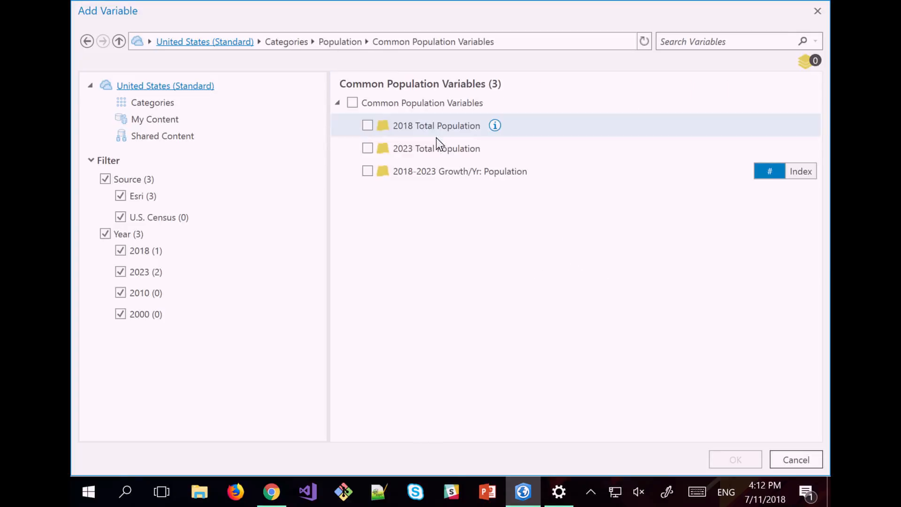
pyautogui.click(367, 126)
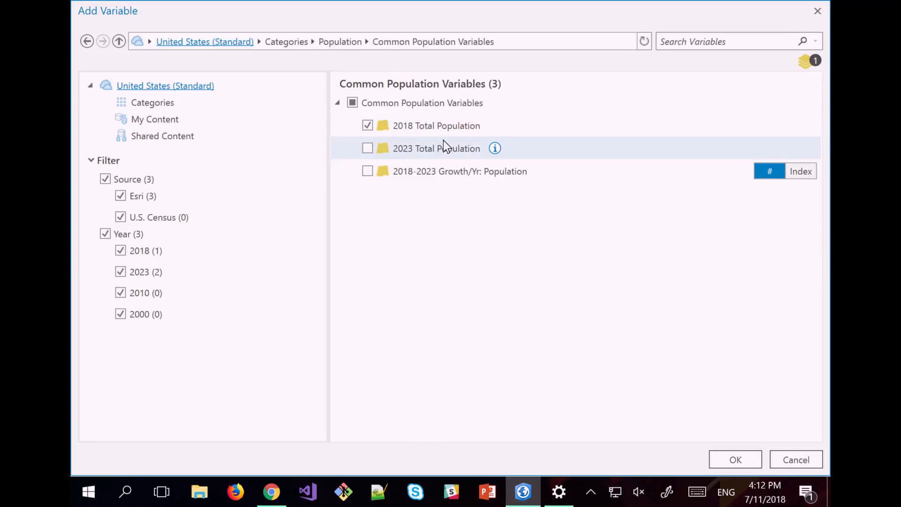
pyautogui.click(281, 40)
pyautogui.doubleClick(428, 97)
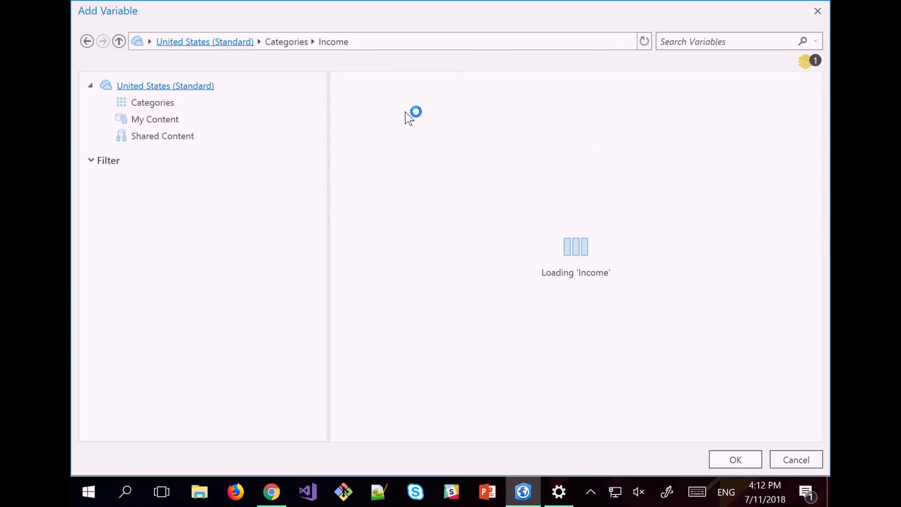
pyautogui.doubleClick(357, 95)
pyautogui.click(366, 126)
# Add 2018 Median Age, review the three chosen variables, and browse My Content.
pyautogui.click(306, 42)
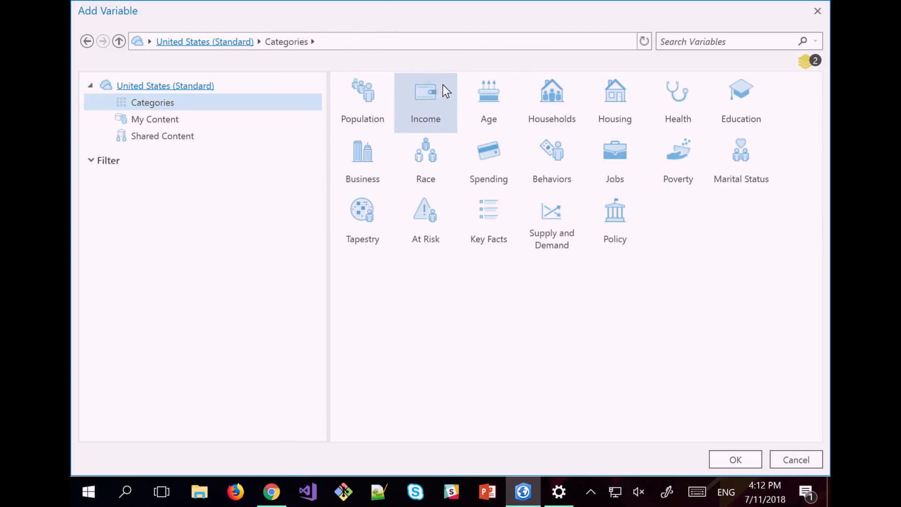
pyautogui.doubleClick(488, 86)
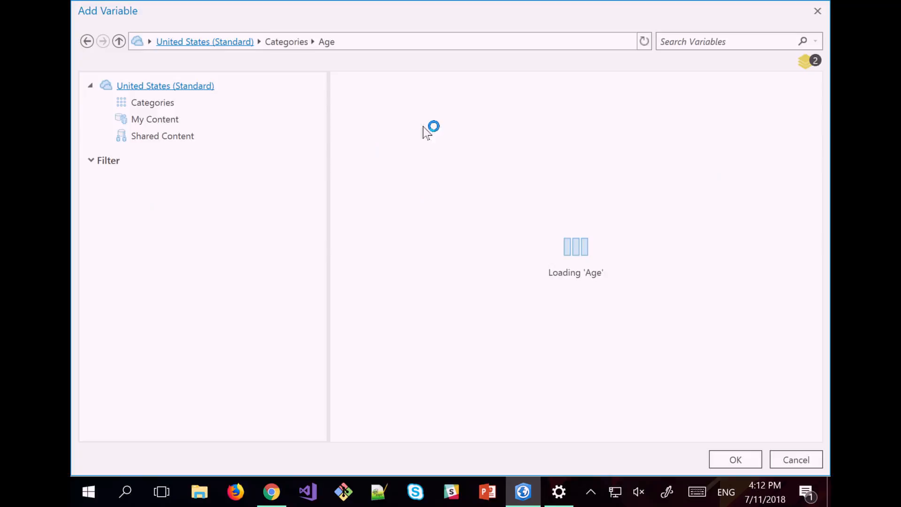
pyautogui.doubleClick(359, 100)
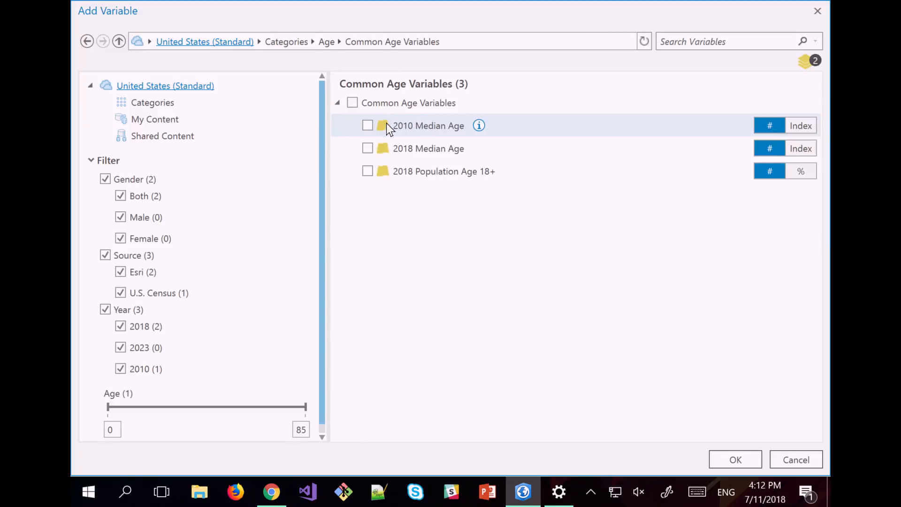
pyautogui.click(367, 149)
pyautogui.click(816, 61)
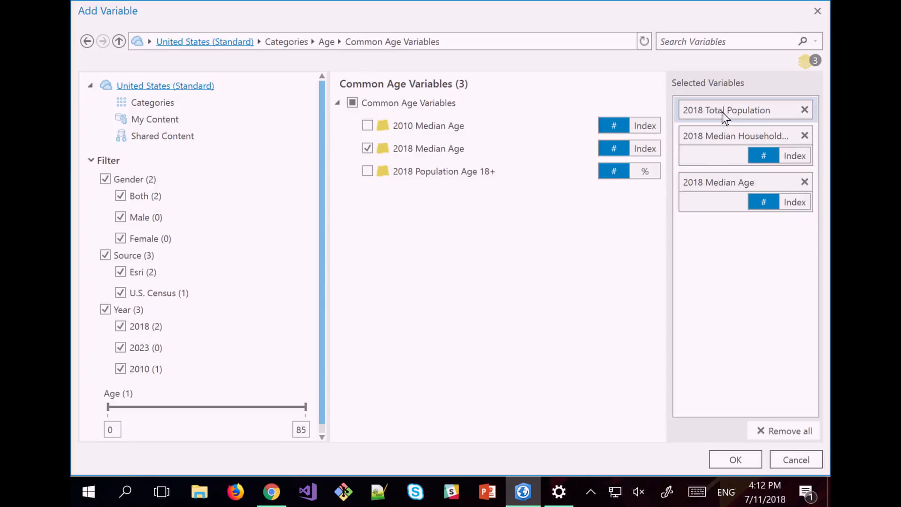
pyautogui.click(148, 119)
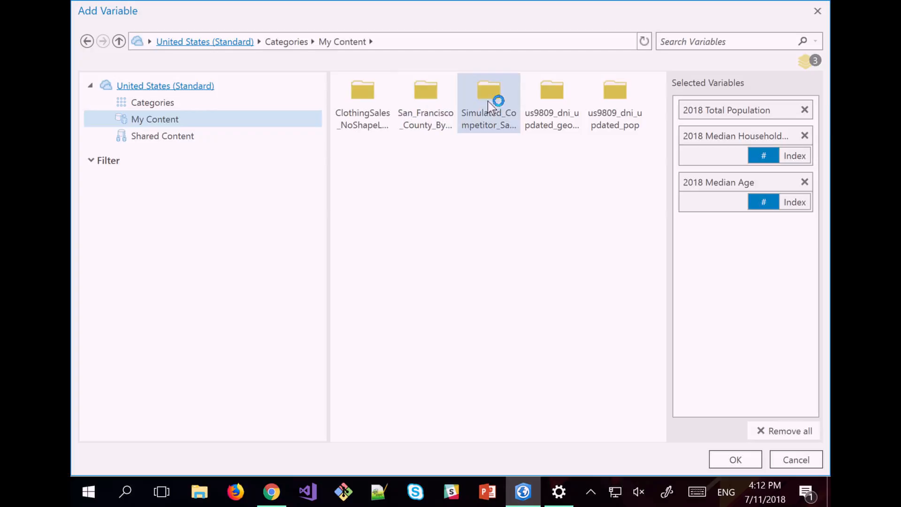
# Add all five Simulated_Competitor_Sales variables and confirm the eight-variable selection.
pyautogui.doubleClick(495, 91)
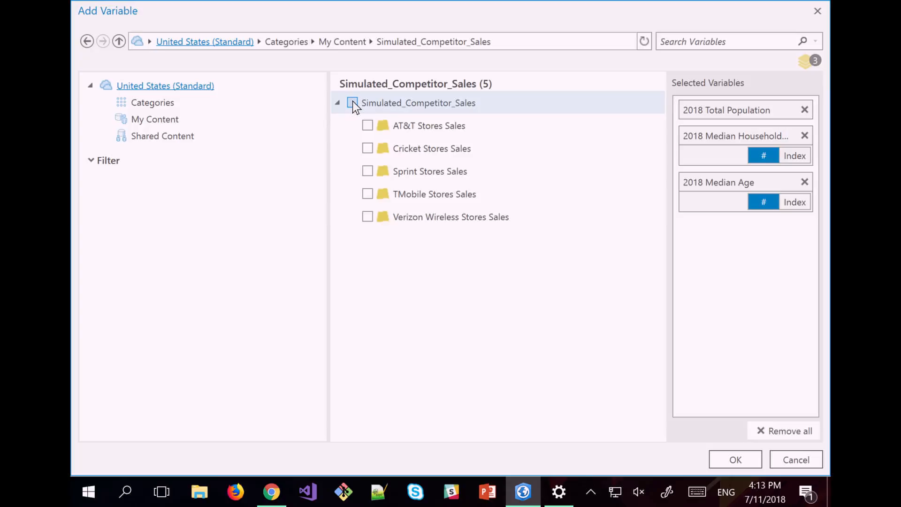
pyautogui.click(353, 102)
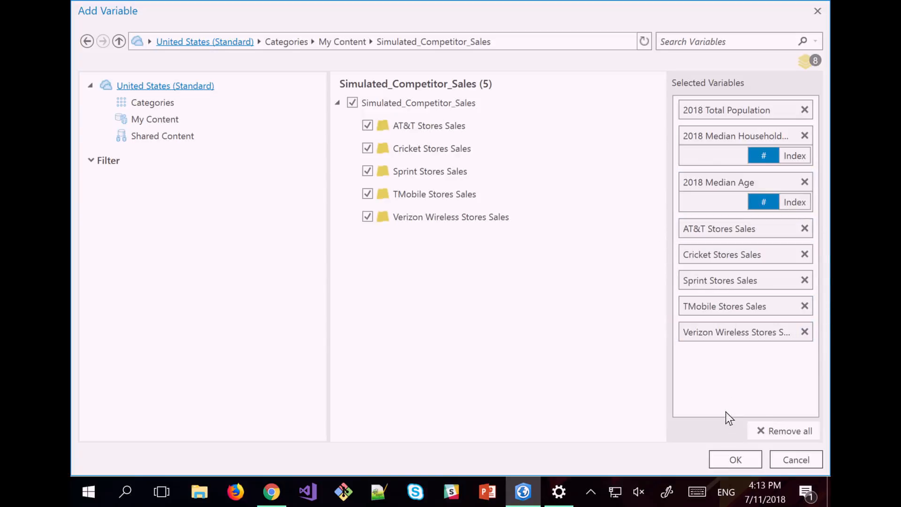
pyautogui.click(726, 459)
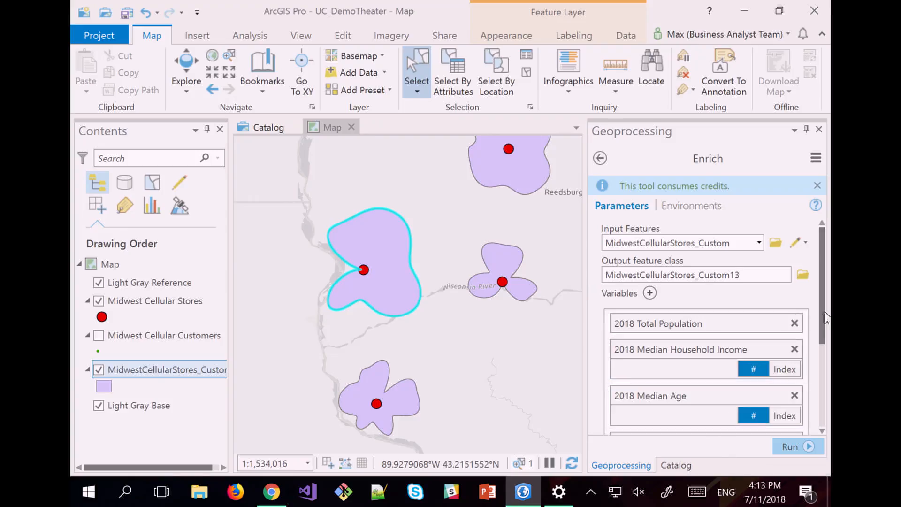
# Run Enrich and inspect an enriched feature showing population 8209 and median age 47.6.
pyautogui.moveTo(822, 295); pyautogui.dragTo(821, 368)
pyautogui.click(782, 447)
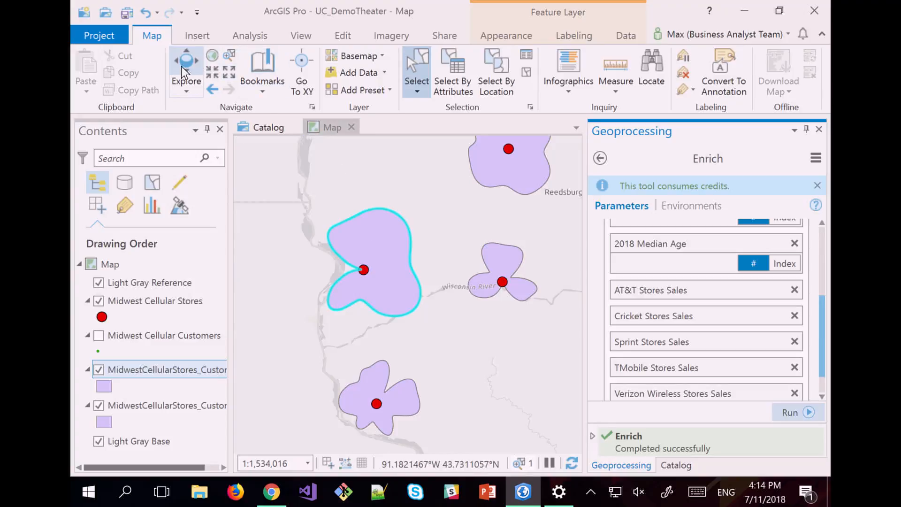
pyautogui.click(182, 72)
pyautogui.click(370, 244)
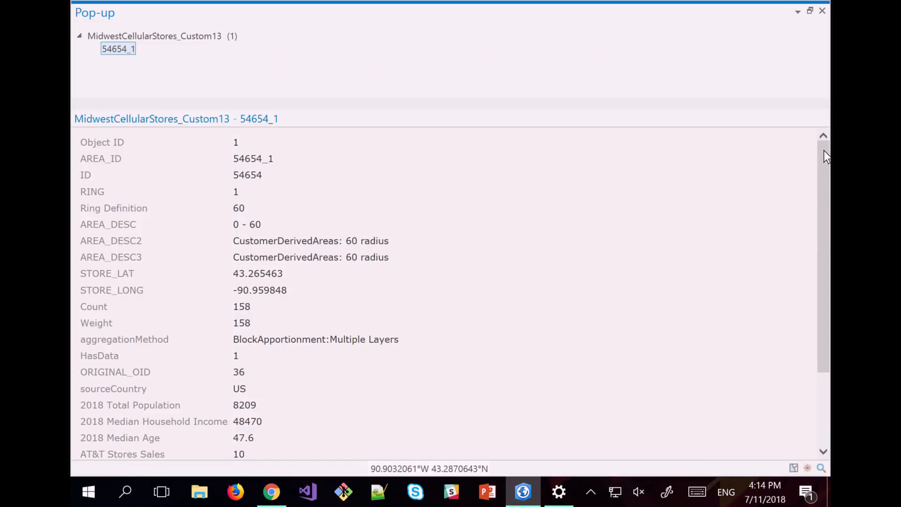
pyautogui.scroll(-3, 824, 155)
pyautogui.moveTo(108, 299); pyautogui.dragTo(284, 299)
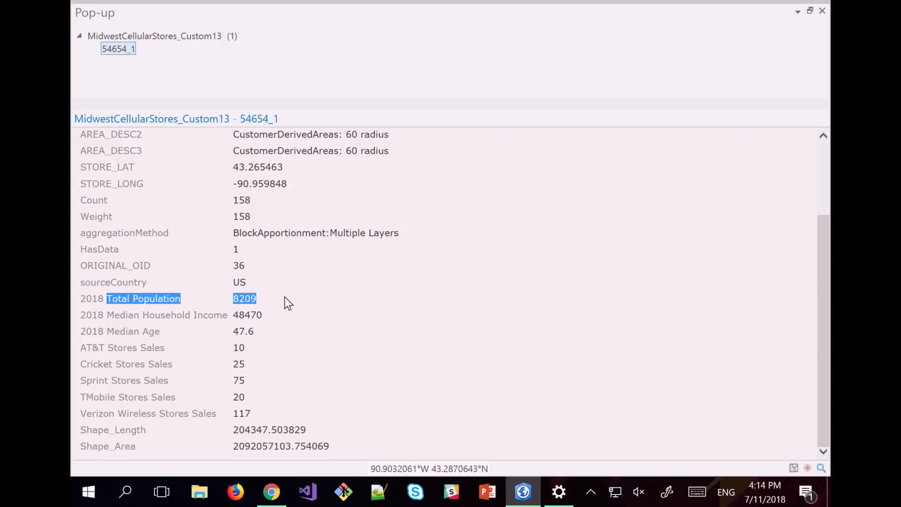
pyautogui.moveTo(81, 315); pyautogui.dragTo(267, 318)
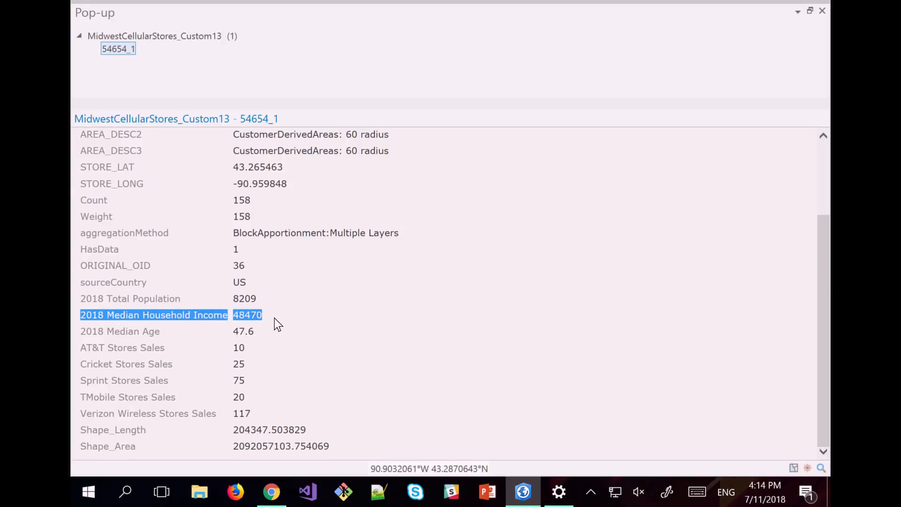
pyautogui.moveTo(232, 331); pyautogui.dragTo(247, 329)
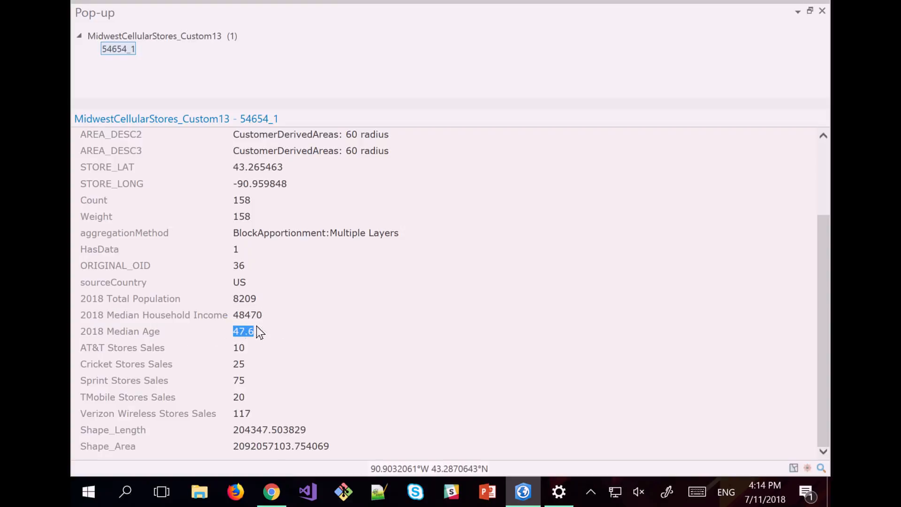
pyautogui.moveTo(256, 416); pyautogui.dragTo(75, 354)
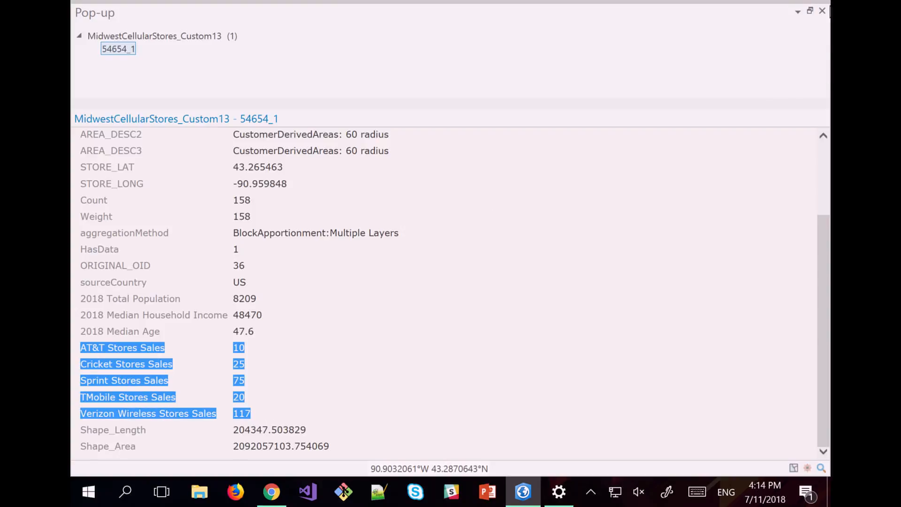
pyautogui.click(822, 11)
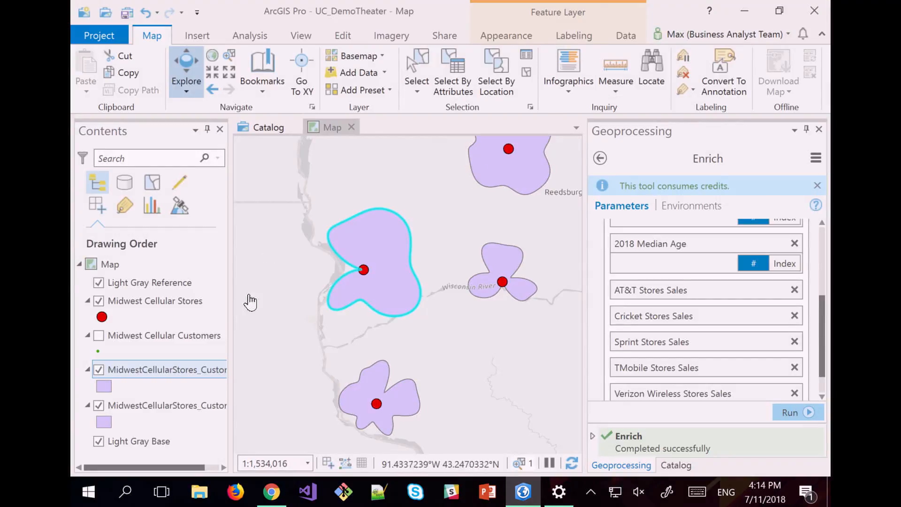
# Hide both trade-area layers and reopen Generate Desire Lines from its July 6 run.
pyautogui.click(97, 373)
pyautogui.click(97, 406)
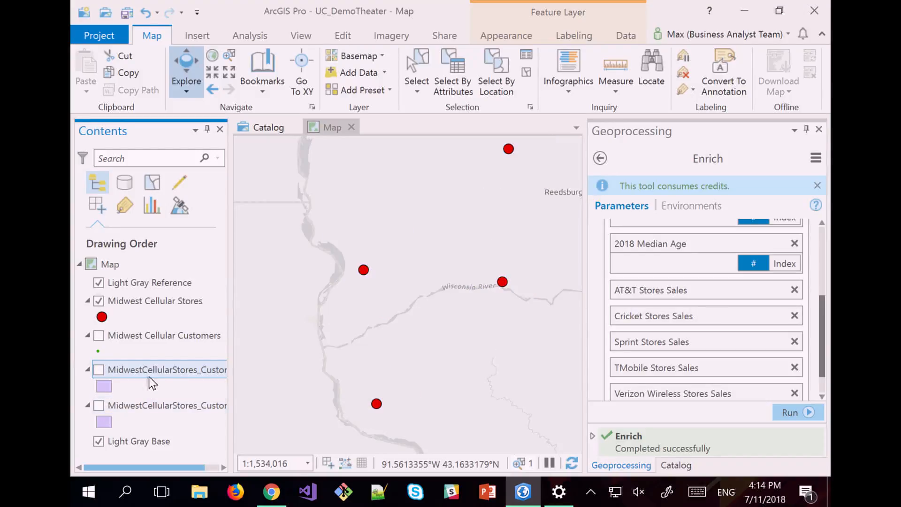
pyautogui.click(600, 158)
pyautogui.click(600, 159)
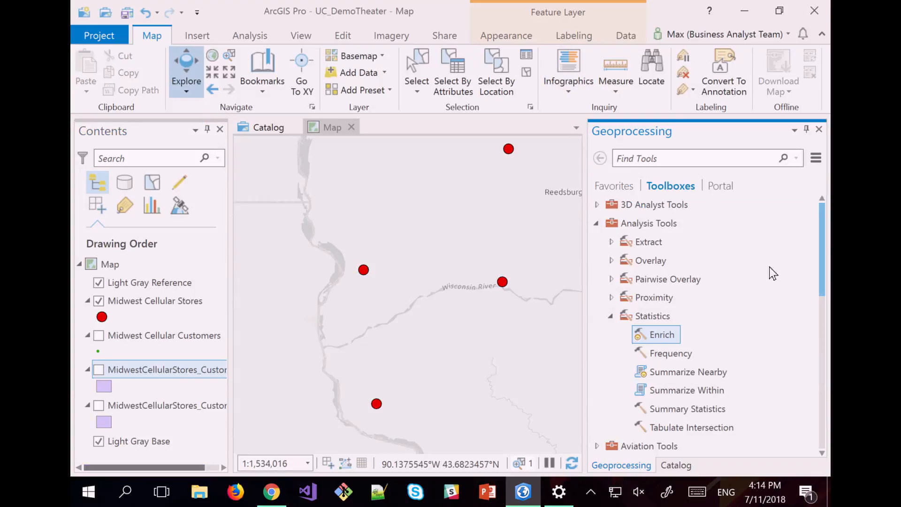
pyautogui.click(622, 188)
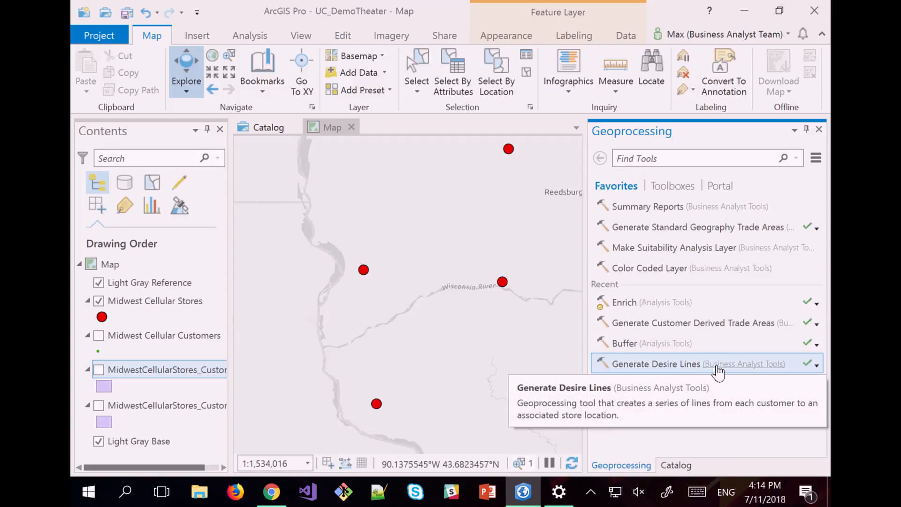
pyautogui.click(810, 366)
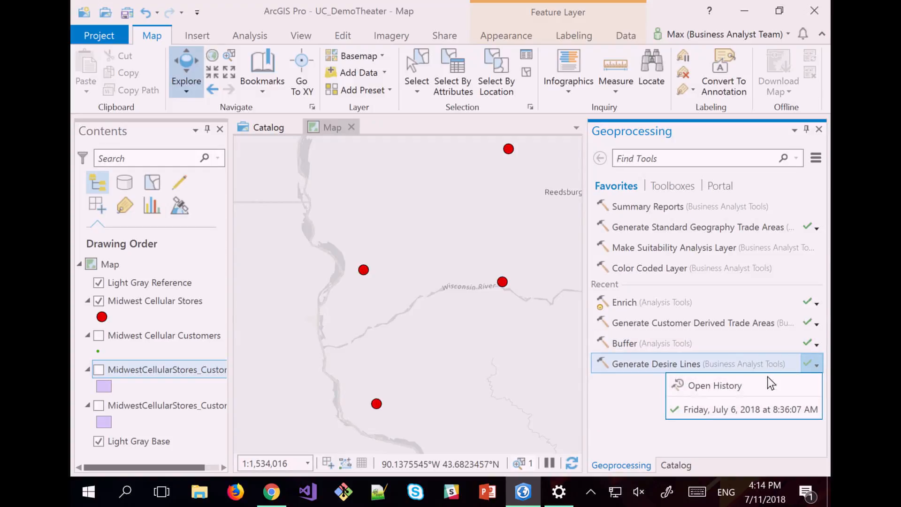
pyautogui.moveTo(721, 414)
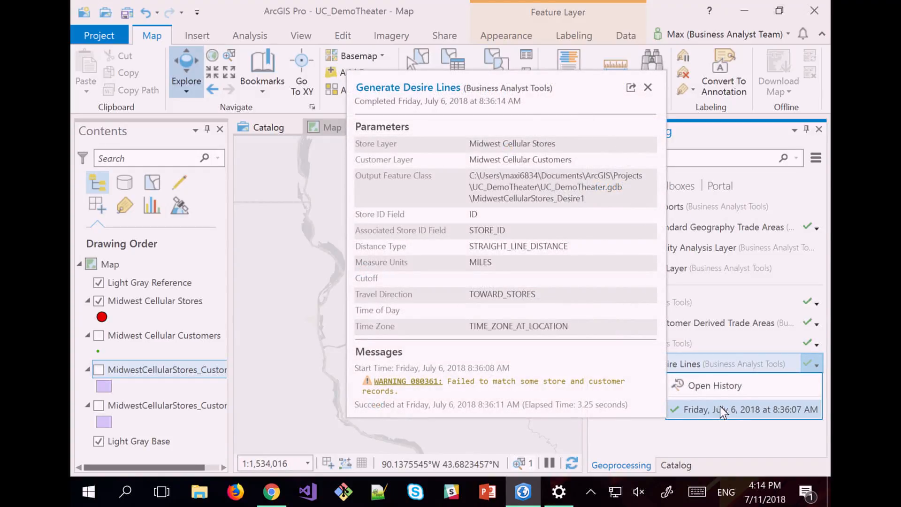
pyautogui.click(720, 411)
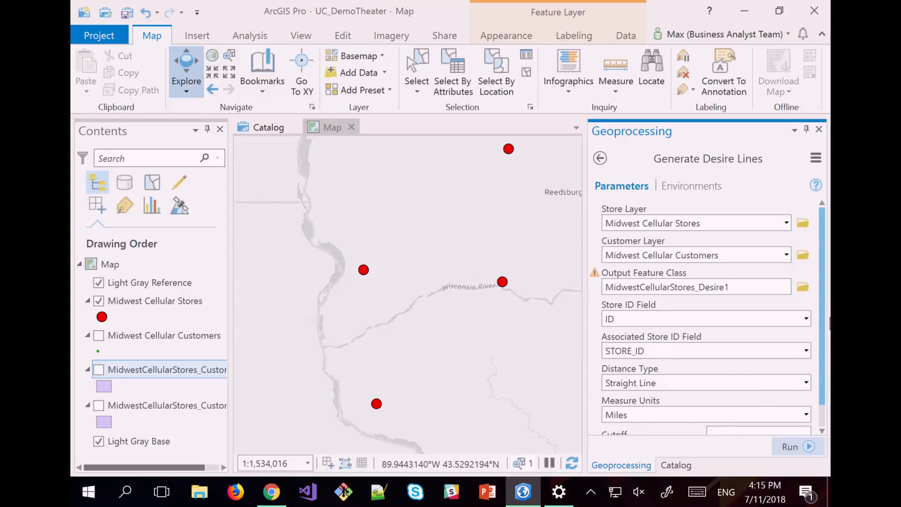
# Configure Generate Desire Lines with ID/STORE_ID fields, Straight Line distance in Miles, output MidwestCellularStores_Desire1.
pyautogui.scroll(-1, 821, 345)
pyautogui.click(806, 357)
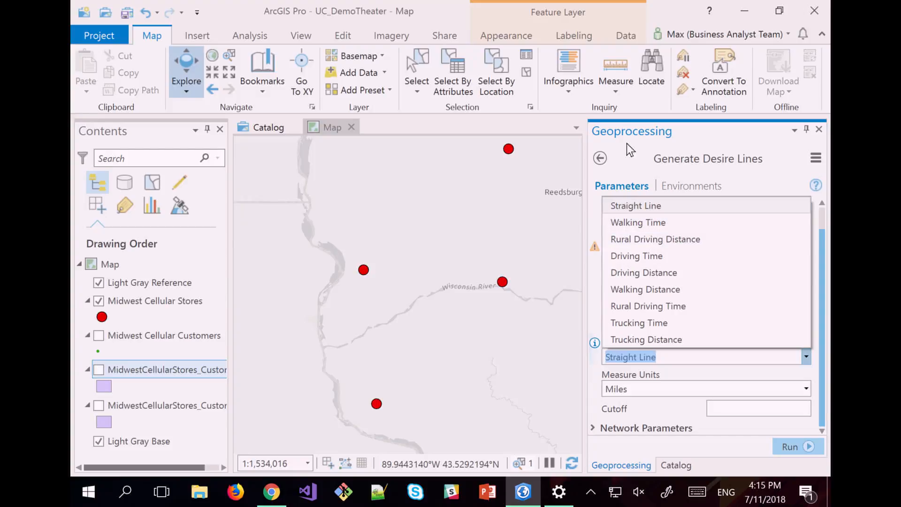
pyautogui.click(638, 137)
pyautogui.click(664, 186)
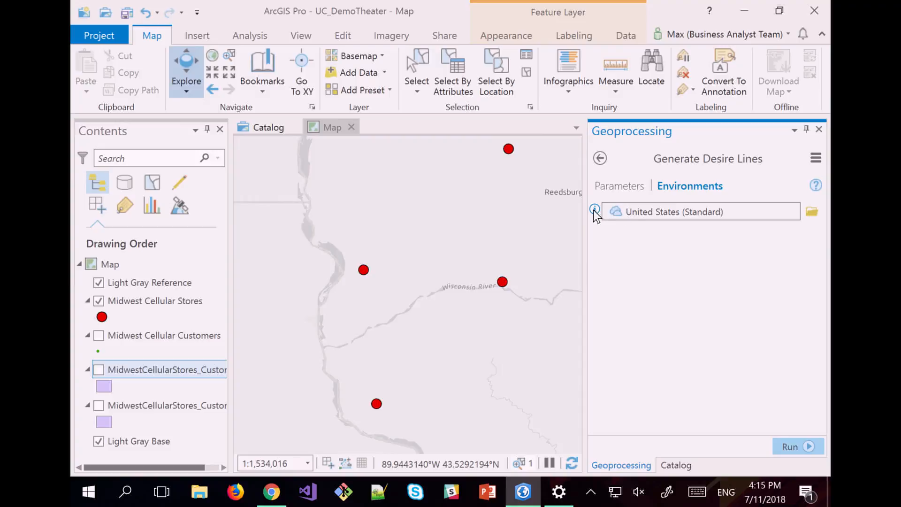
pyautogui.click(632, 188)
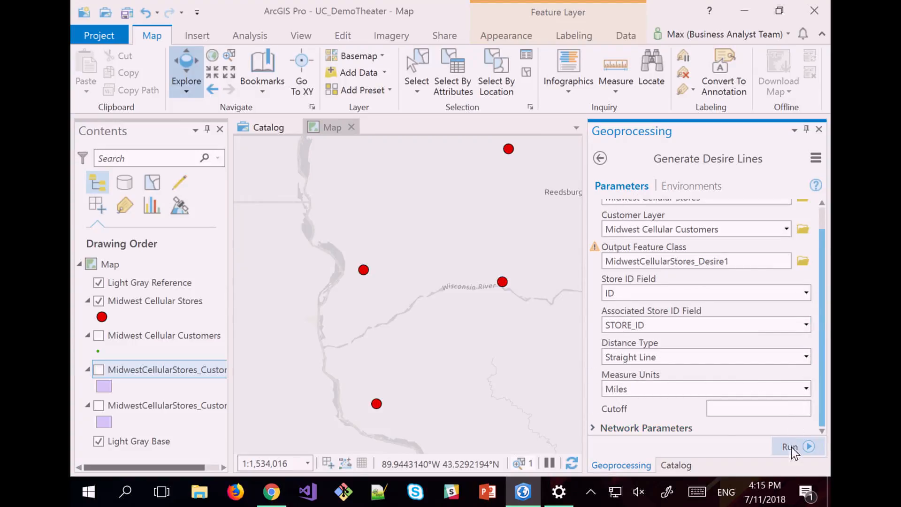
pyautogui.scroll(-3, 350, 235)
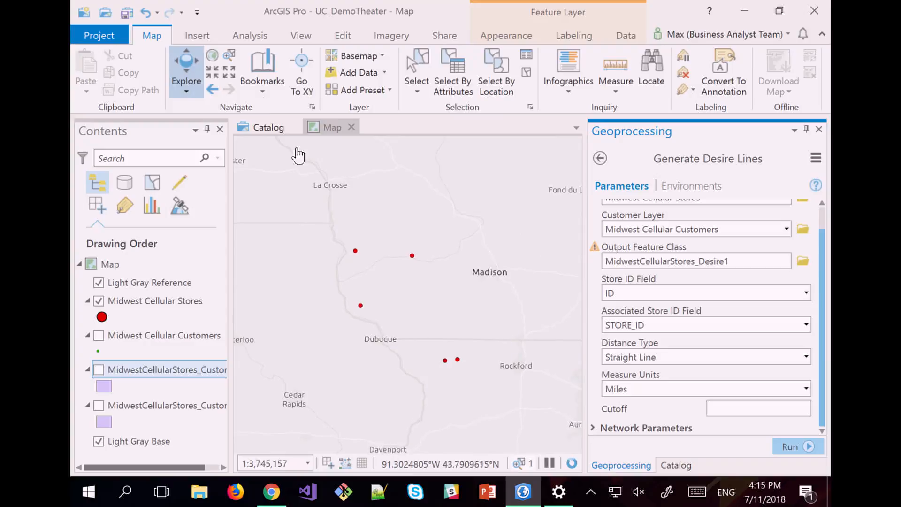
# Box-select the six stores west of Madison, run Generate Desire Lines, and expand Network Parameters.
pyautogui.click(411, 62)
pyautogui.moveTo(294, 171); pyautogui.dragTo(507, 353)
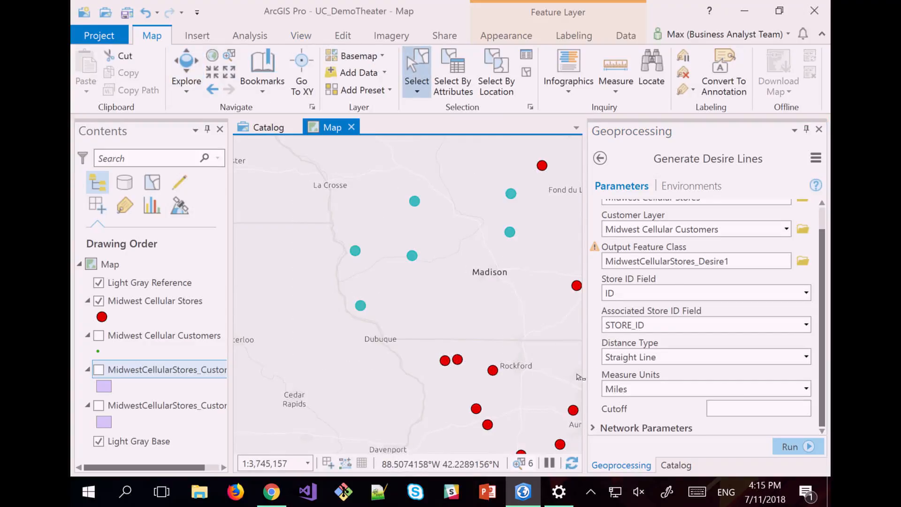
pyautogui.click(790, 449)
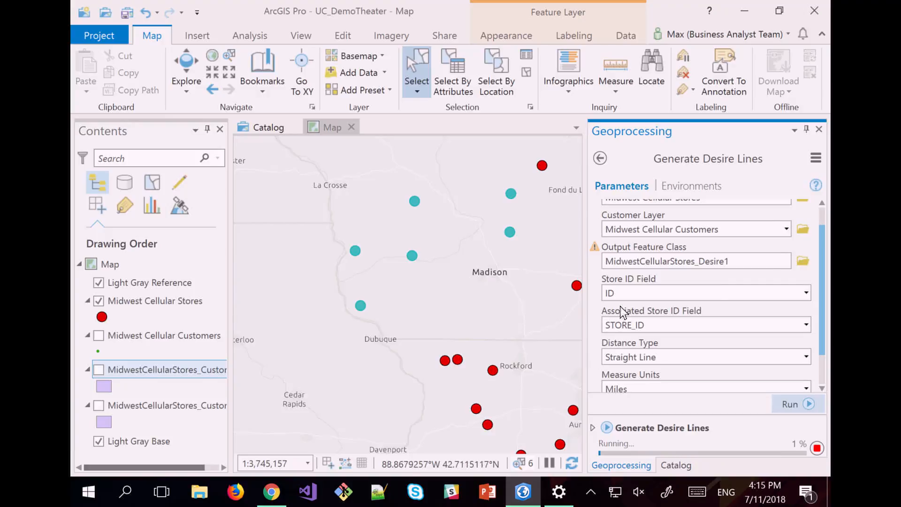
pyautogui.scroll(-2, 826, 242)
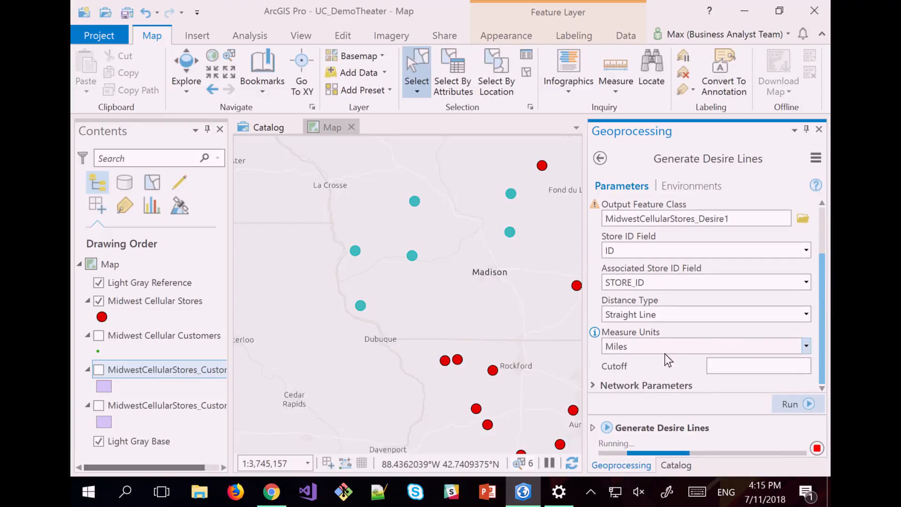
pyautogui.click(593, 389)
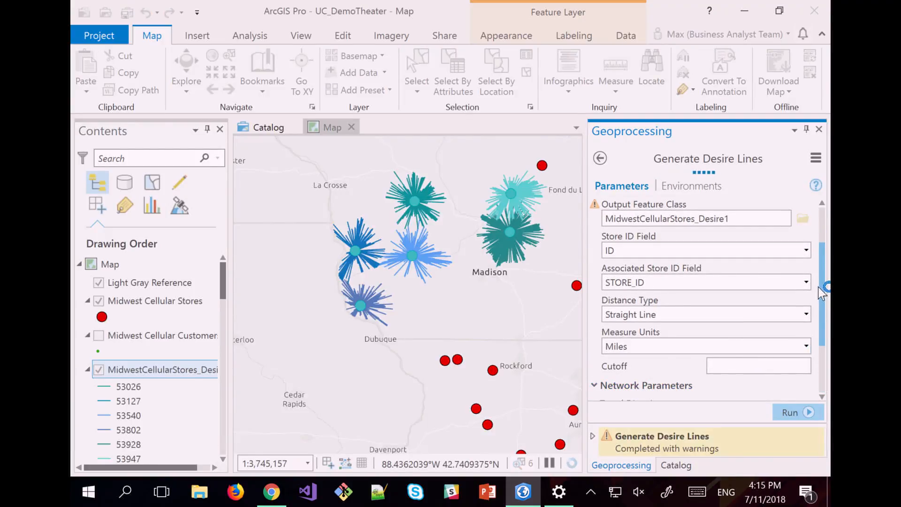
pyautogui.moveTo(824, 286); pyautogui.dragTo(829, 348)
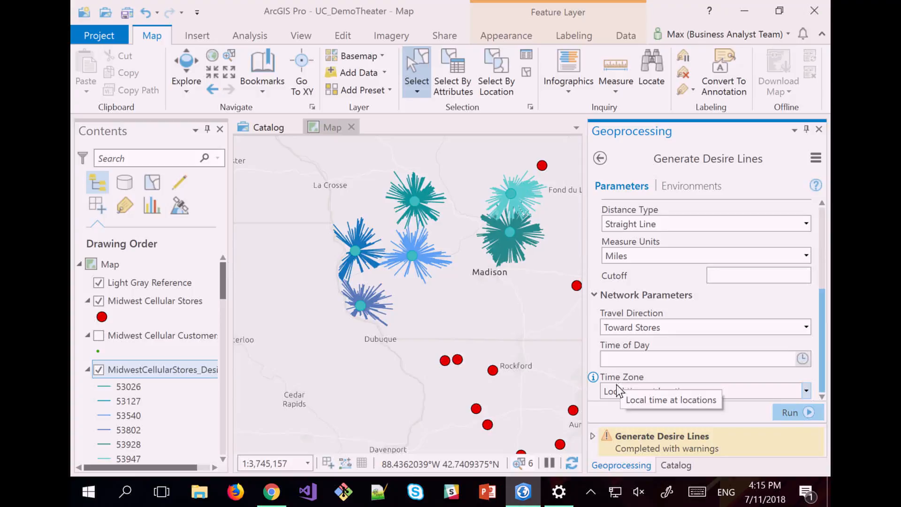
pyautogui.scroll(4, 427, 226)
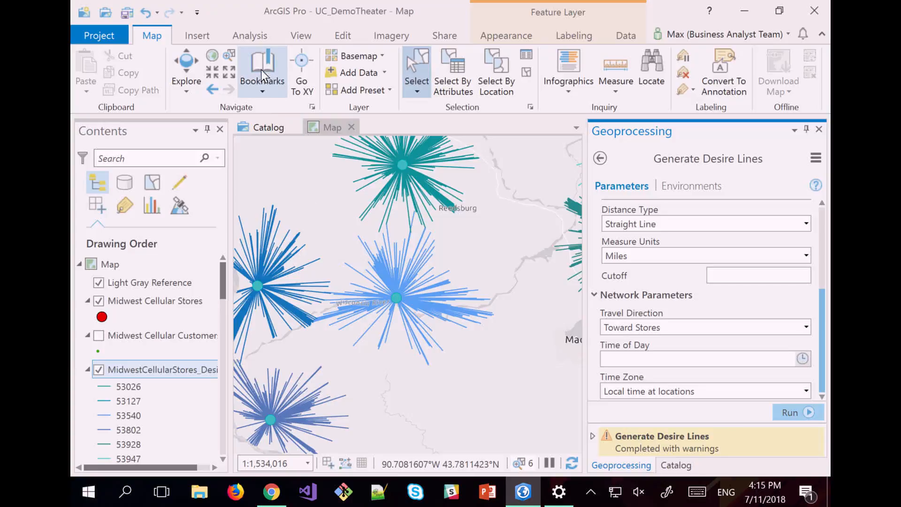
pyautogui.click(186, 71)
pyautogui.scroll(2, 382, 281)
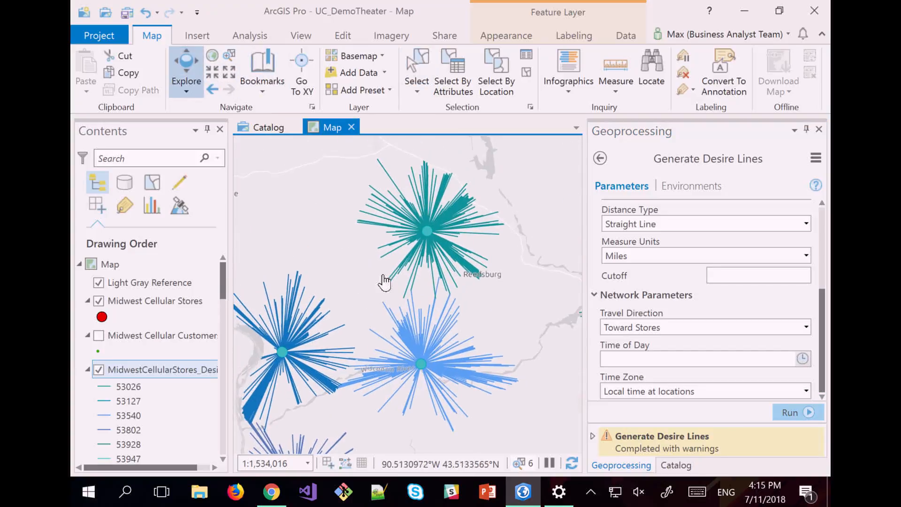
pyautogui.scroll(2, 473, 206)
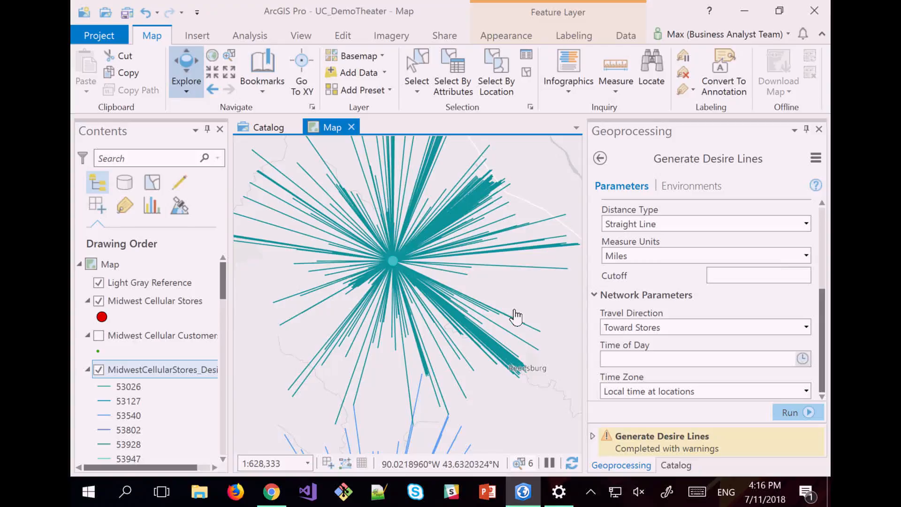
pyautogui.moveTo(429, 356); pyautogui.dragTo(440, 319)
pyautogui.scroll(-2, 416, 347)
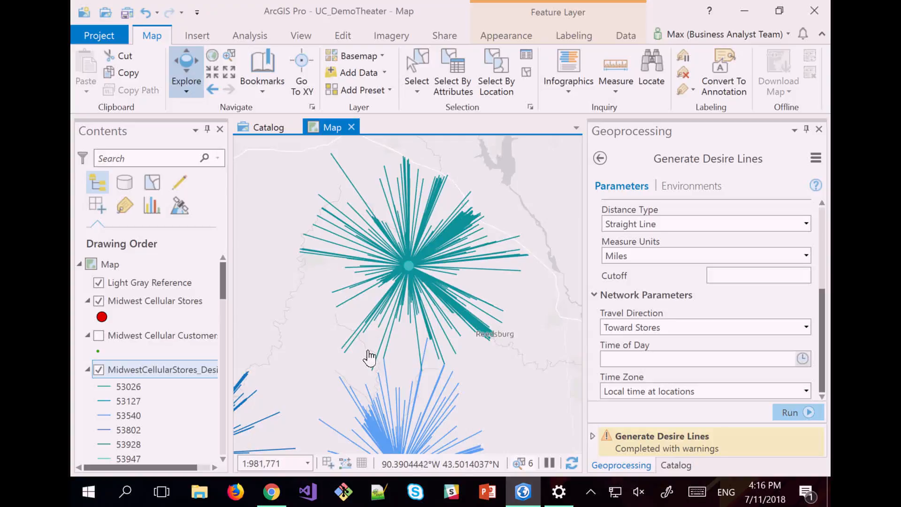
pyautogui.scroll(-4, 426, 371)
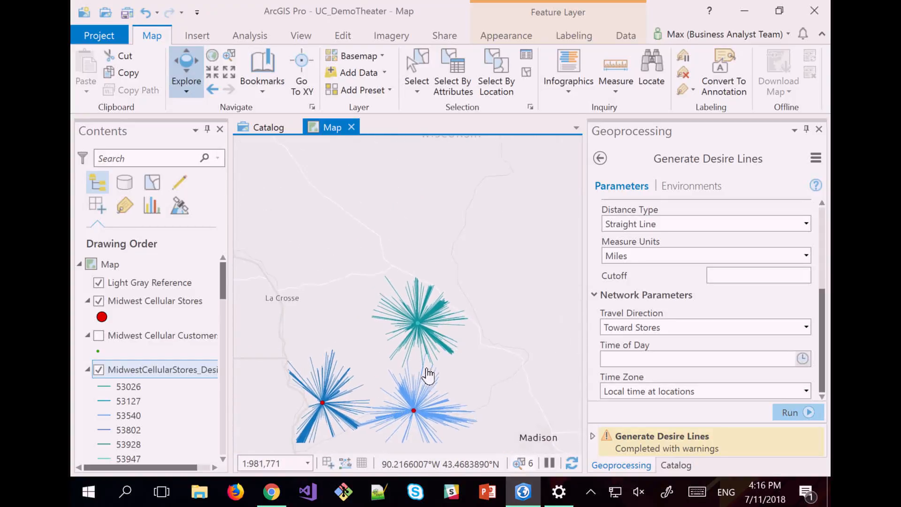
pyautogui.moveTo(469, 379); pyautogui.dragTo(471, 318)
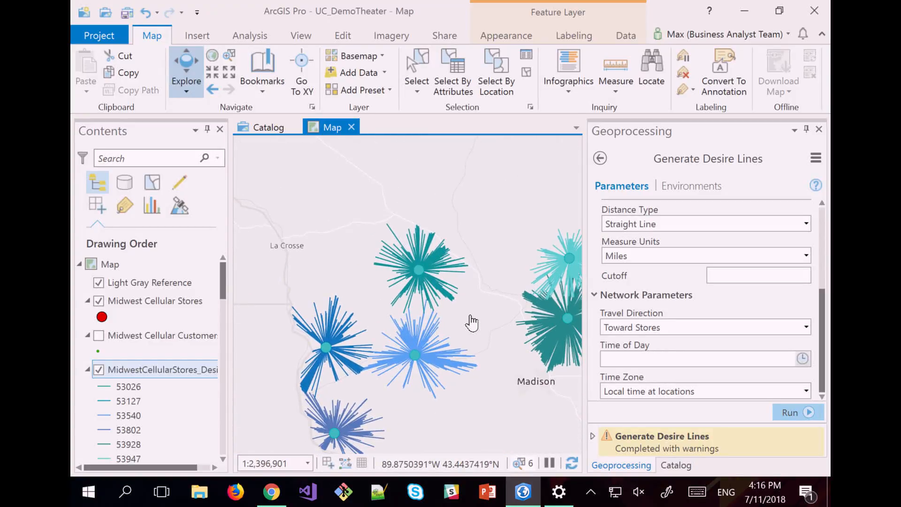
# Open Map 2 from the Catalog's Maps list and pan to the blue desire-line cluster.
pyautogui.click(674, 463)
pyautogui.click(600, 203)
pyautogui.doubleClick(624, 238)
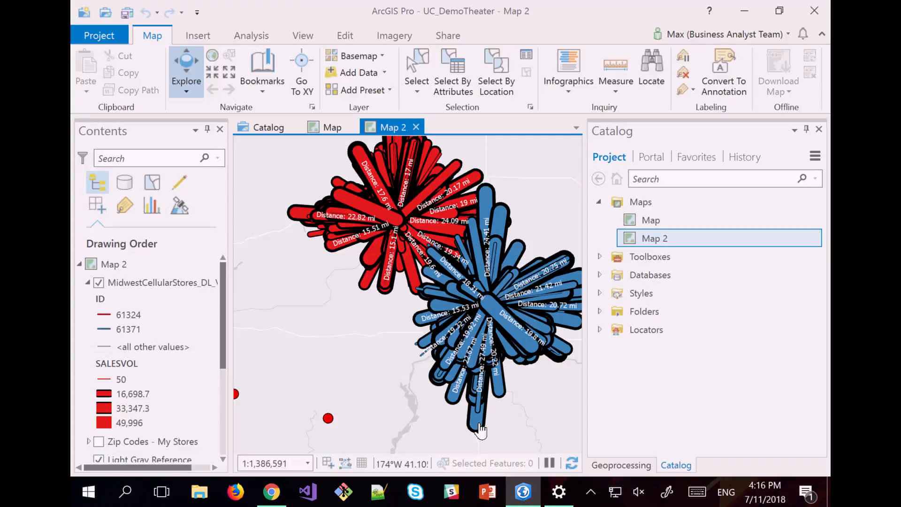
pyautogui.moveTo(481, 430); pyautogui.dragTo(405, 293)
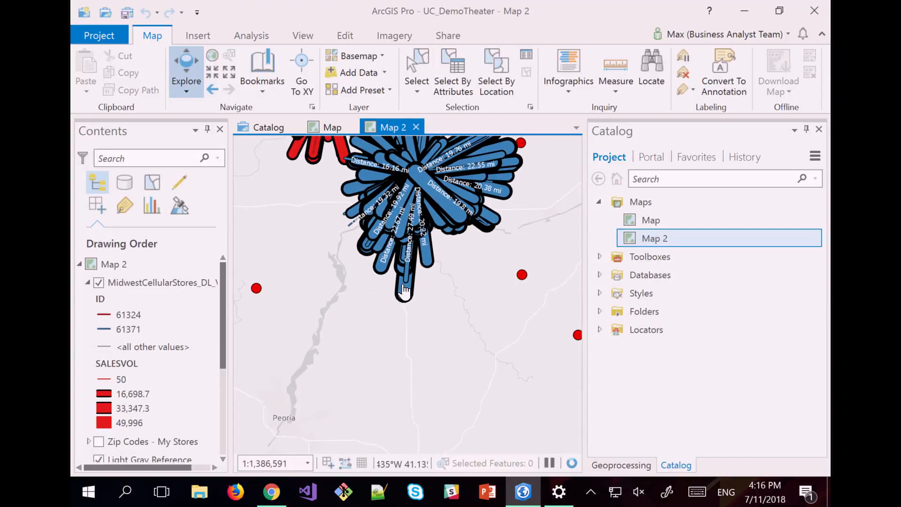
pyautogui.click(402, 287)
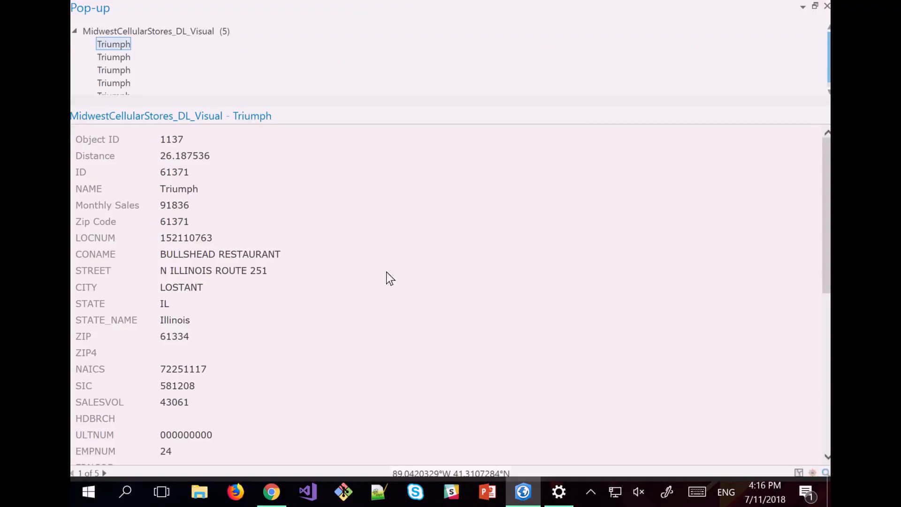
pyautogui.moveTo(209, 160)
pyautogui.mouseDown()
pyautogui.moveTo(143, 151)
pyautogui.moveTo(214, 155)
pyautogui.mouseUp()
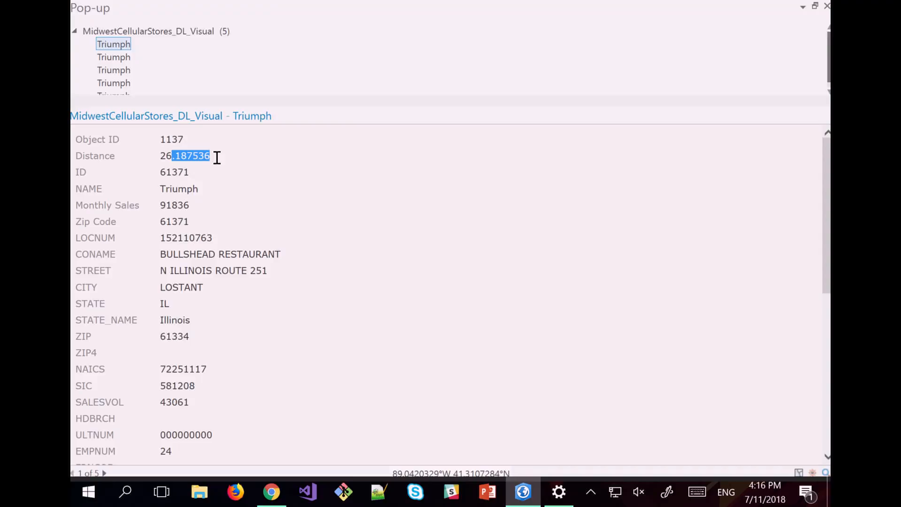
pyautogui.scroll(-1, 199, 268)
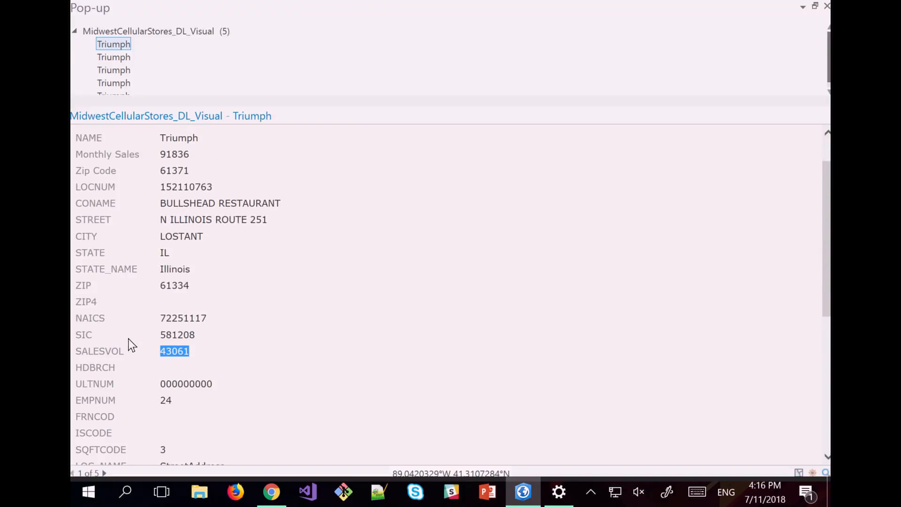
pyautogui.click(826, 6)
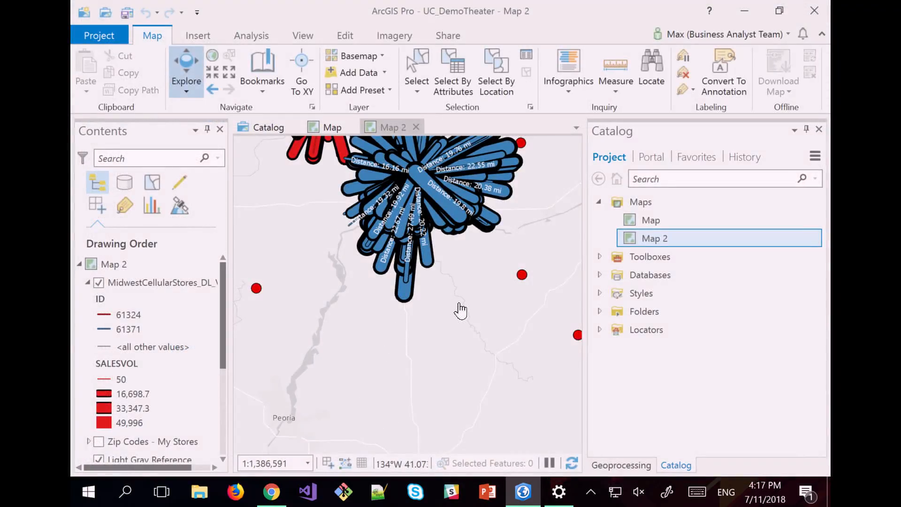
pyautogui.scroll(-3, 467, 348)
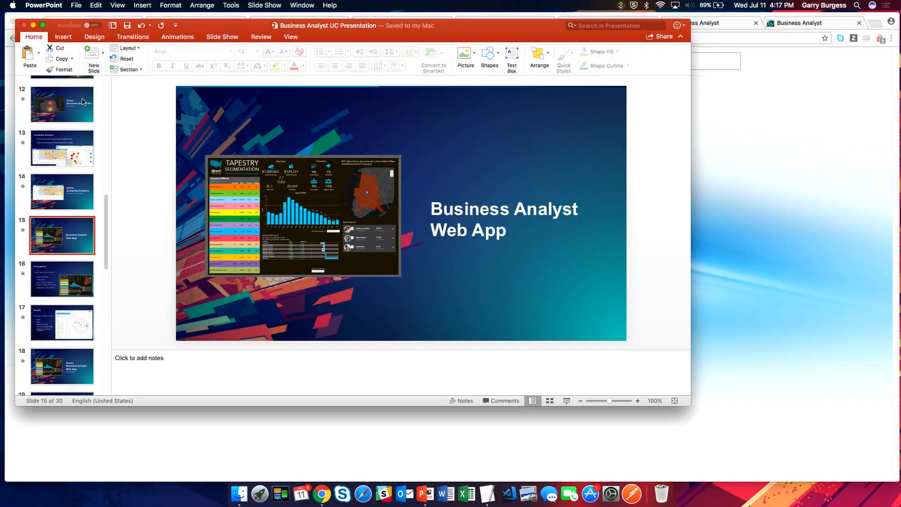
# Start the slide show from slide 12, 'Demo: Business Analyst Pro'.
pyautogui.click(82, 103)
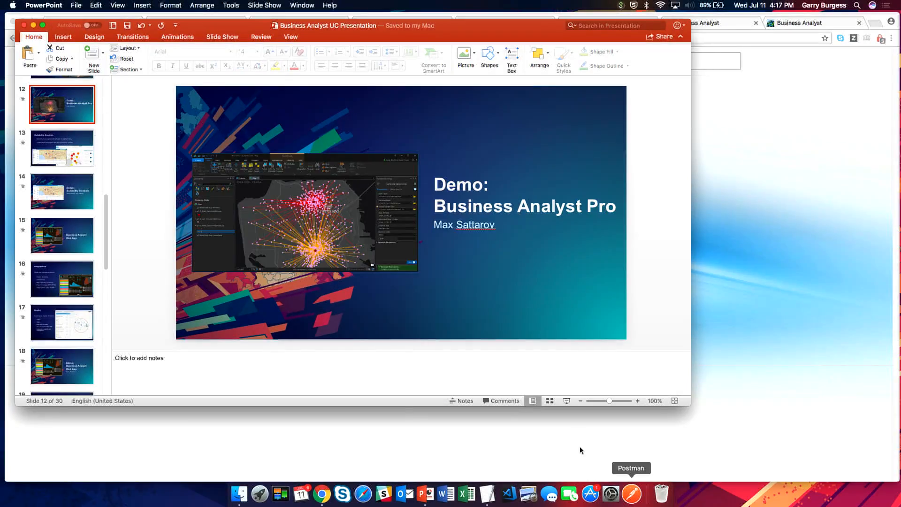
pyautogui.click(566, 400)
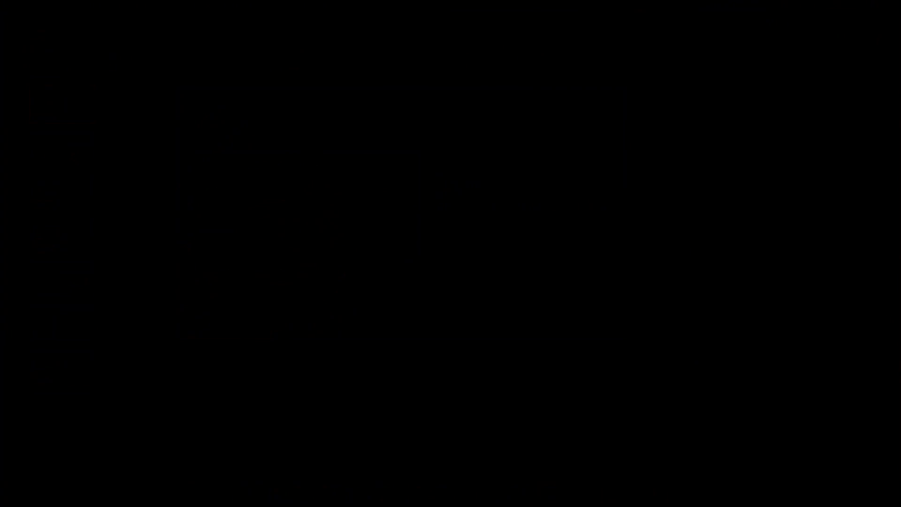
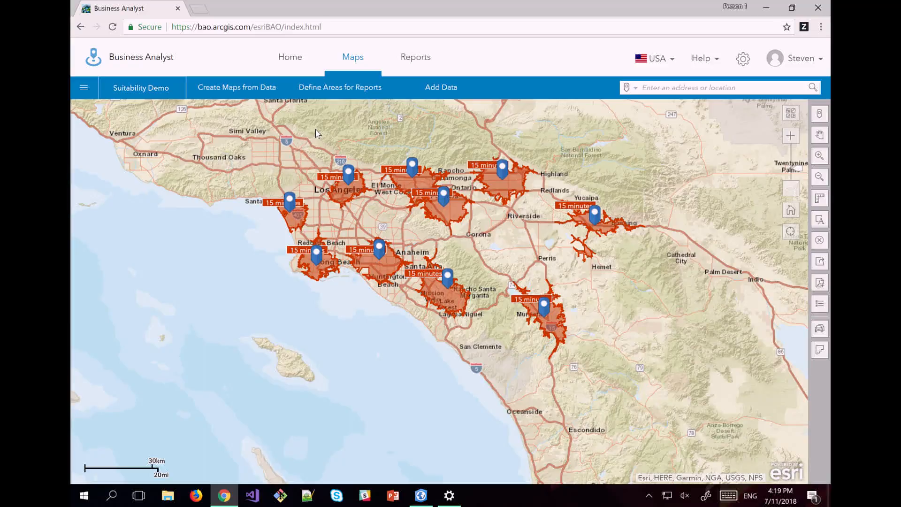
# Start a suitability analysis from the sites on the map, keeping all 10 sites checked.
pyautogui.click(252, 96)
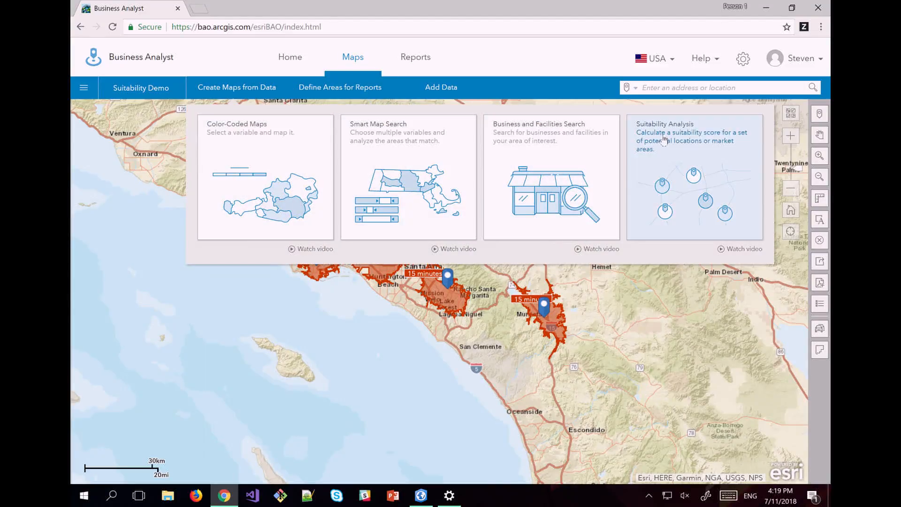
pyautogui.click(680, 143)
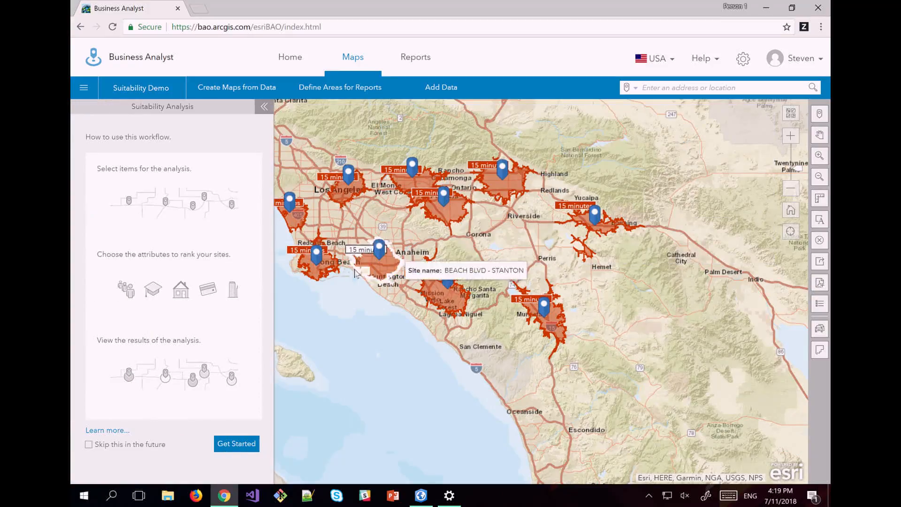
pyautogui.click(234, 445)
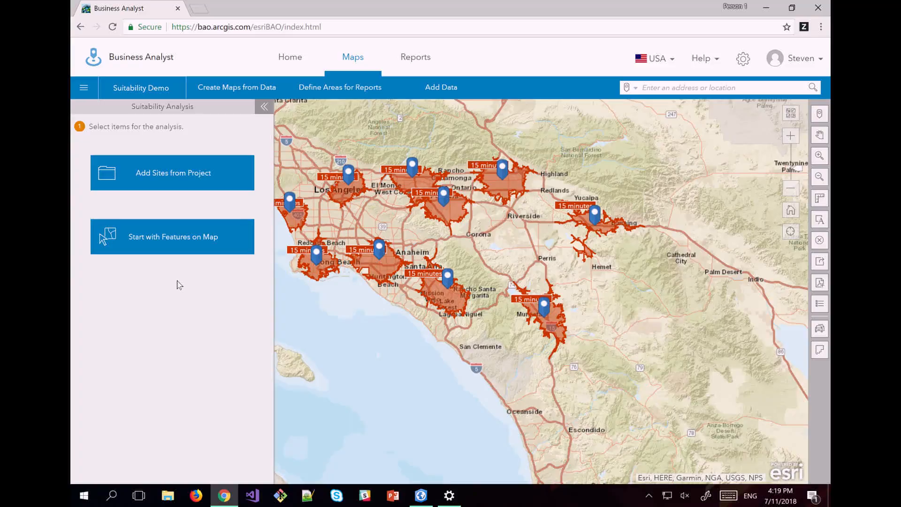
pyautogui.click(187, 244)
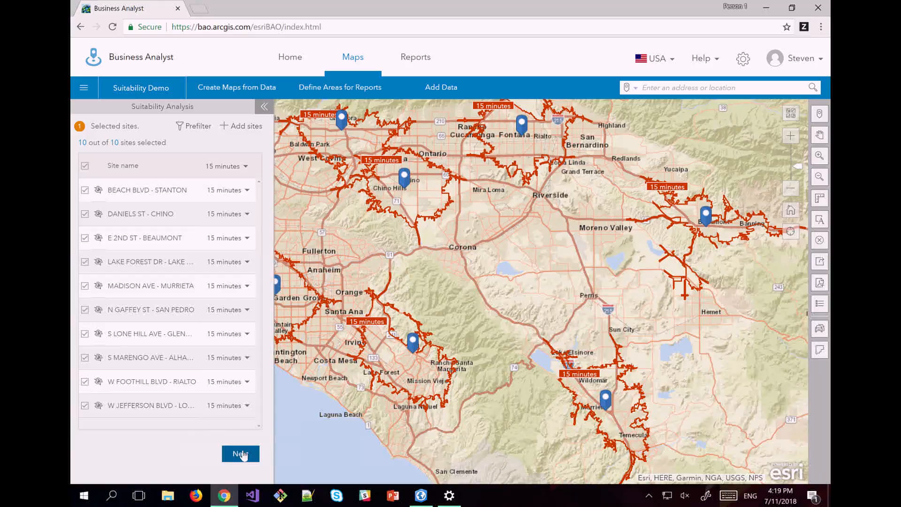
pyautogui.click(240, 453)
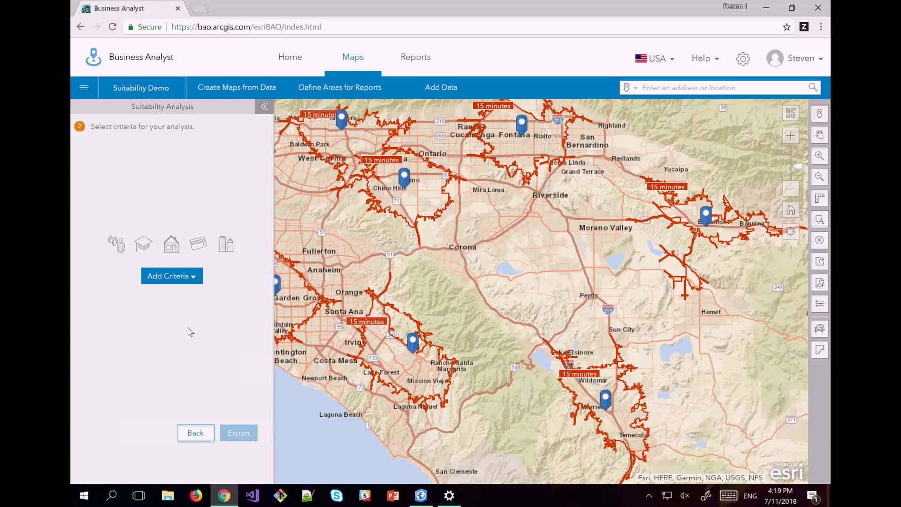
# From the data browser, select 2018 Electricity (Owner) as an average-value criterion.
pyautogui.click(193, 277)
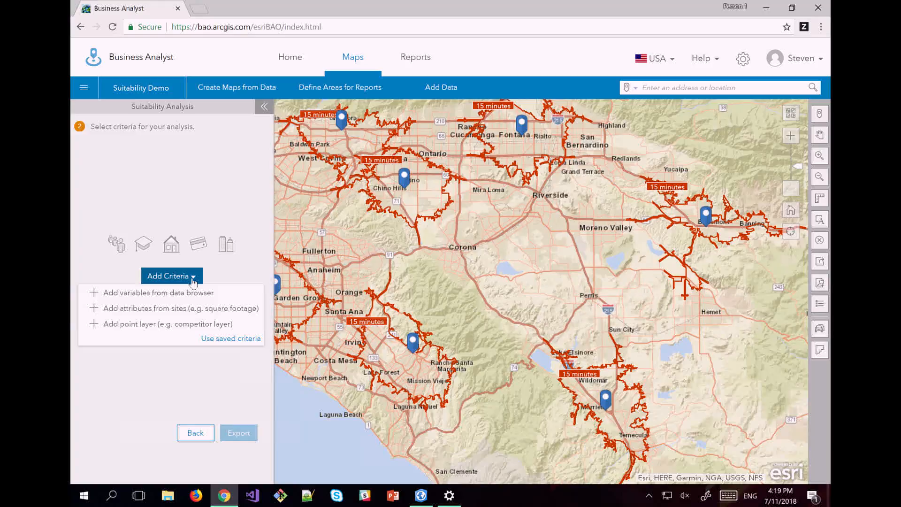
pyautogui.click(179, 294)
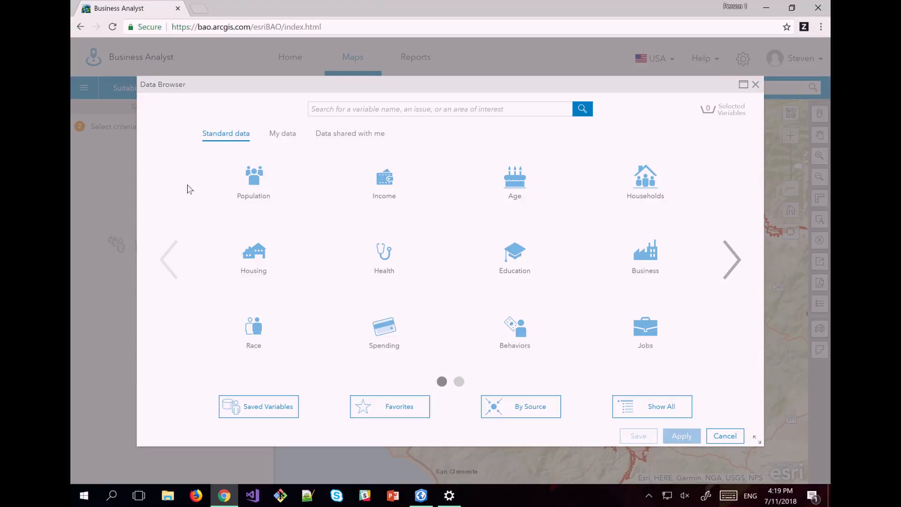
pyautogui.click(366, 111)
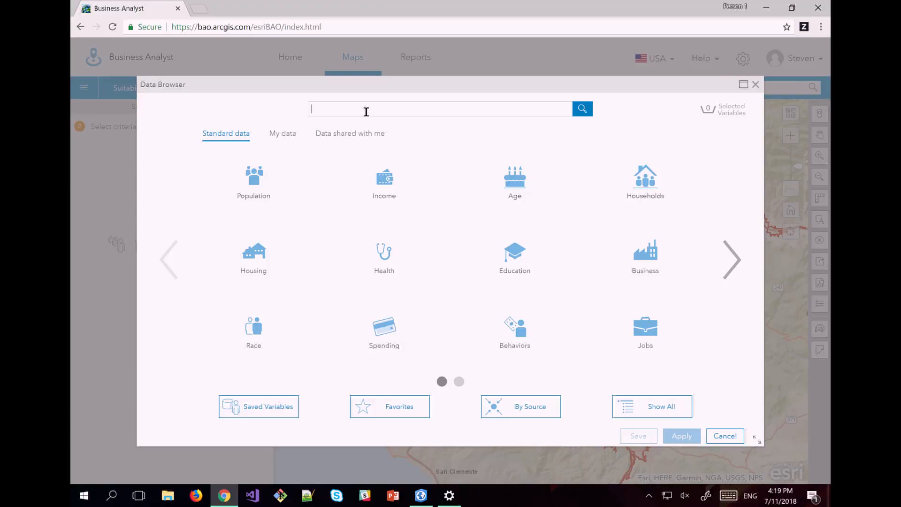
pyautogui.write('elecricity')
pyautogui.press('BackSpace')
pyautogui.press('BackSpace')
pyautogui.press('BackSpace')
pyautogui.press('BackSpace')
pyautogui.press('BackSpace')
pyautogui.press('BackSpace')
pyautogui.write('tricity')
pyautogui.press('Return')
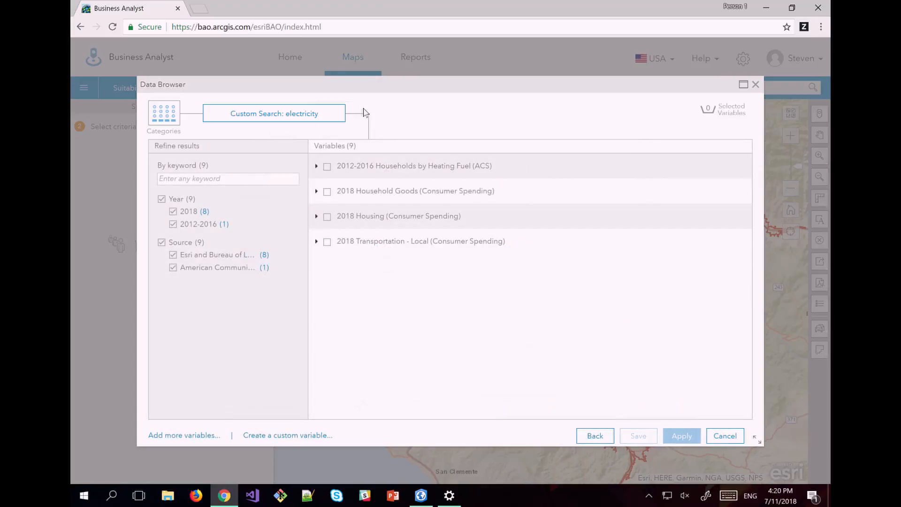
pyautogui.click(316, 192)
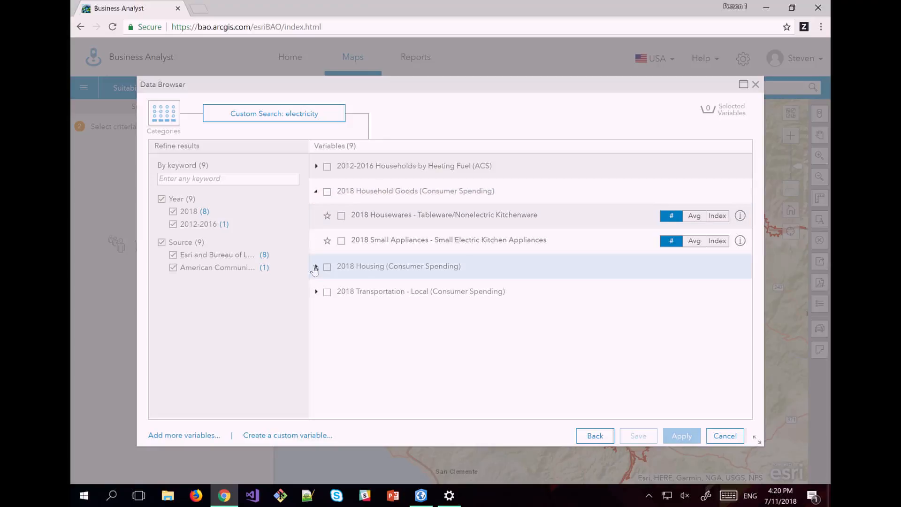
pyautogui.click(317, 267)
pyautogui.moveTo(691, 334)
pyautogui.click(687, 331)
pyautogui.click(341, 331)
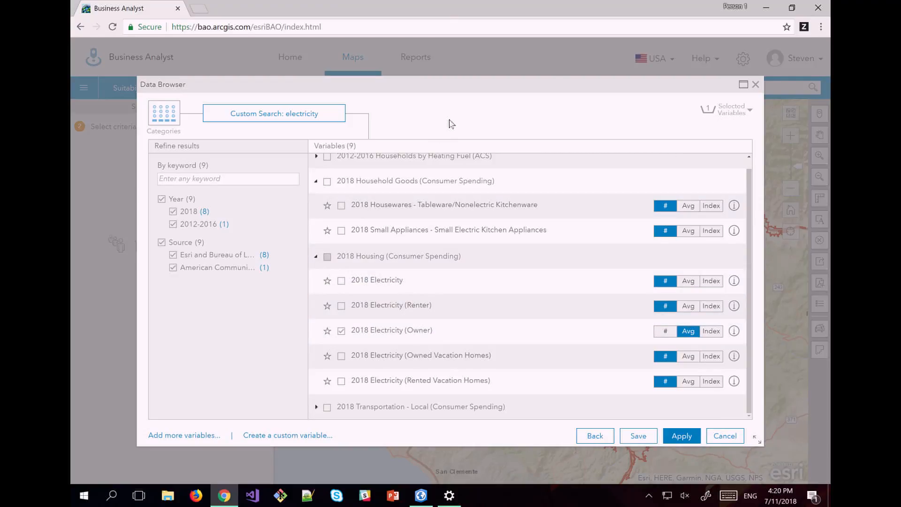
# Add the very-likely-to-buy-hybrid variable and apply both criteria at 50% each.
pyautogui.click(164, 112)
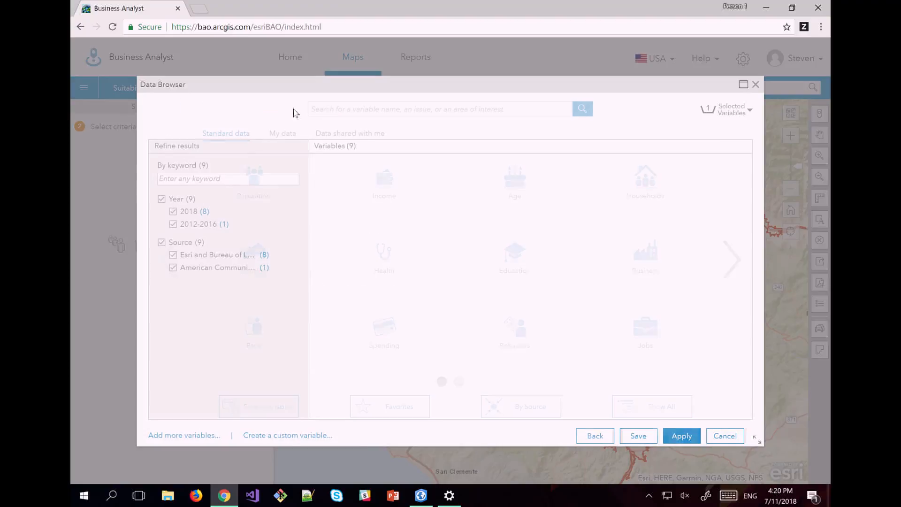
pyautogui.write('hybrid')
pyautogui.press('Return')
pyautogui.click(342, 191)
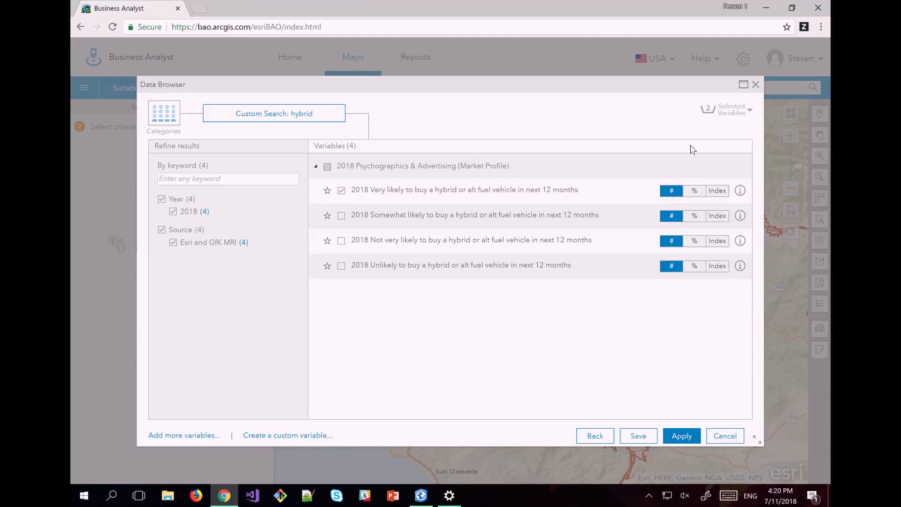
pyautogui.click(689, 436)
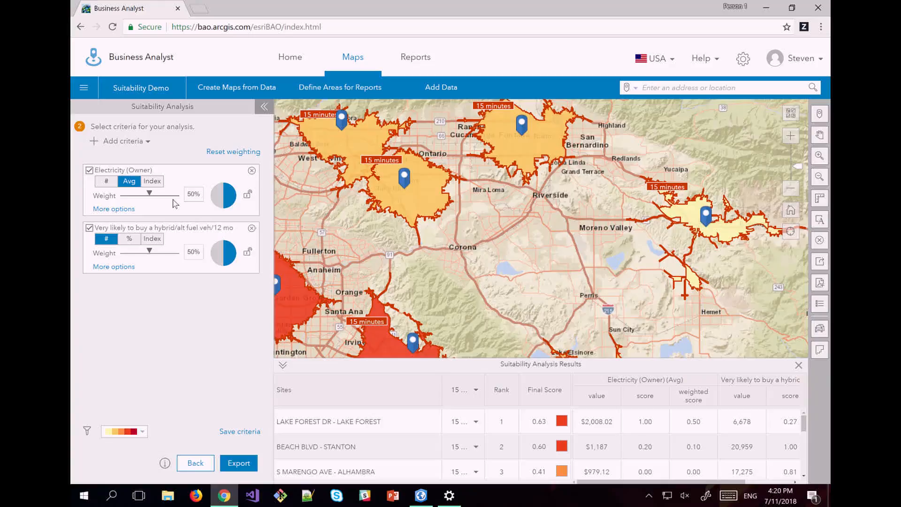
# Add site attributes Total_MW_SUM and AVAILABLE_DISPLAY_SPACE as criteria, making all four weights 25%.
pyautogui.moveTo(320, 209); pyautogui.dragTo(433, 211)
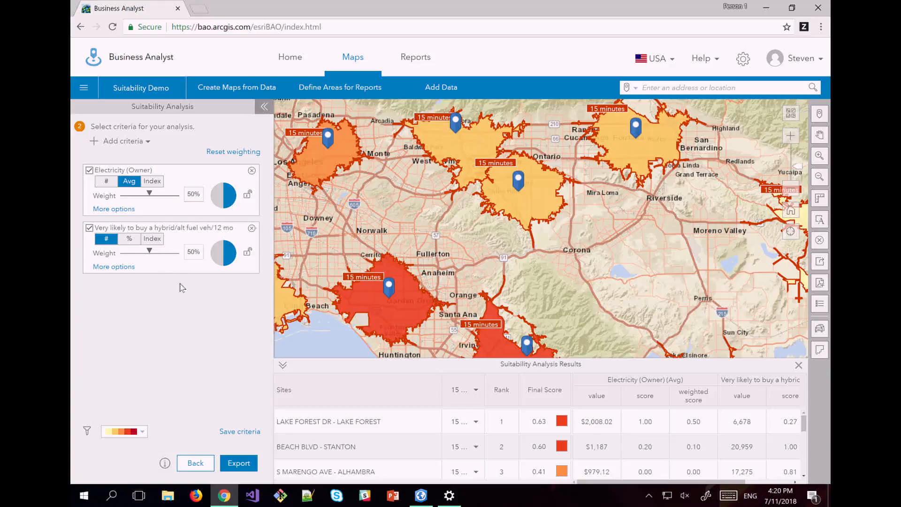
pyautogui.click(138, 142)
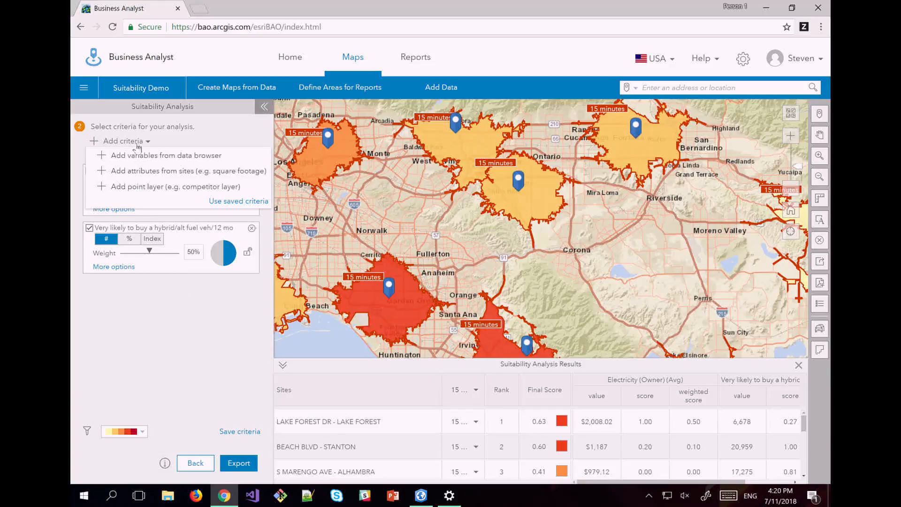
pyautogui.click(139, 172)
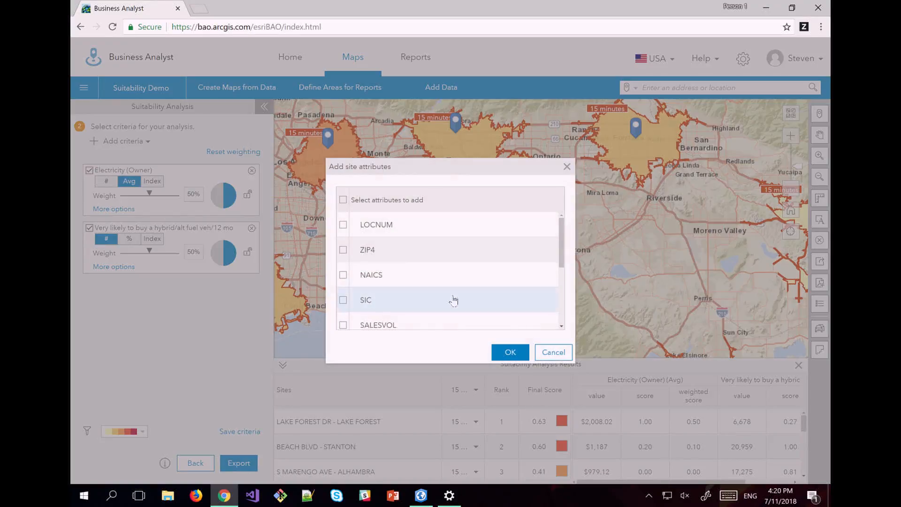
pyautogui.moveTo(562, 251); pyautogui.dragTo(563, 313)
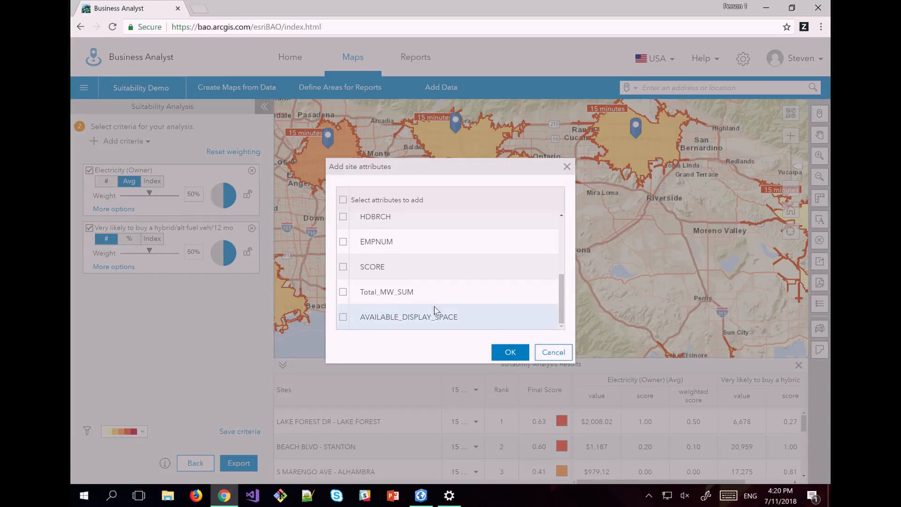
pyautogui.click(343, 294)
pyautogui.click(499, 352)
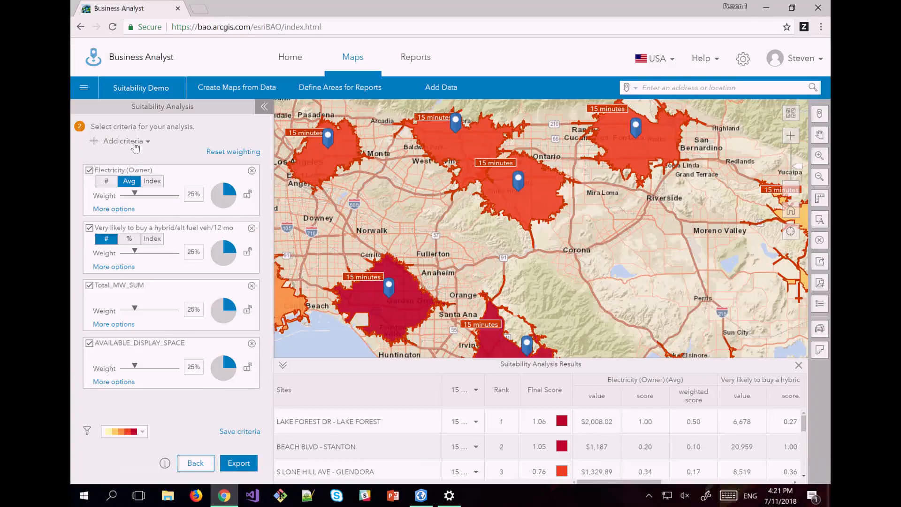
# Add the Competitors point layer as a fifth criterion, each weighted 20%.
pyautogui.click(134, 143)
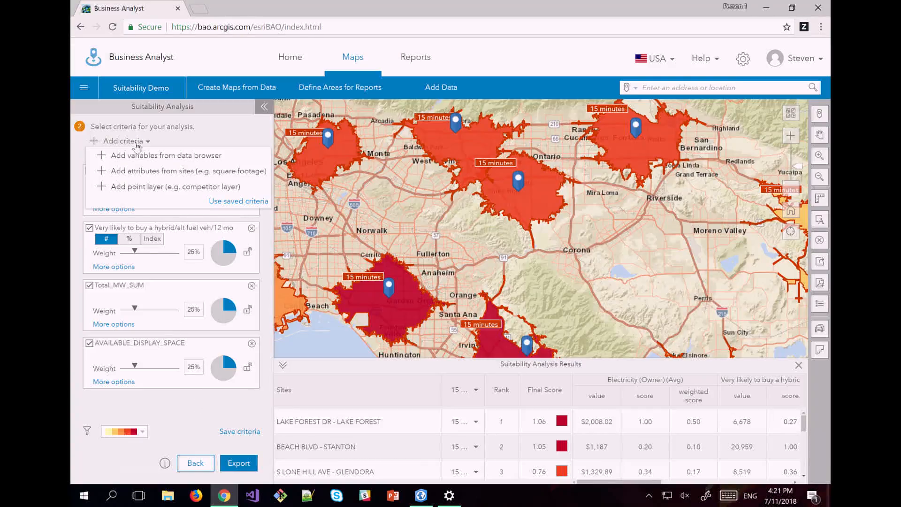
pyautogui.click(153, 187)
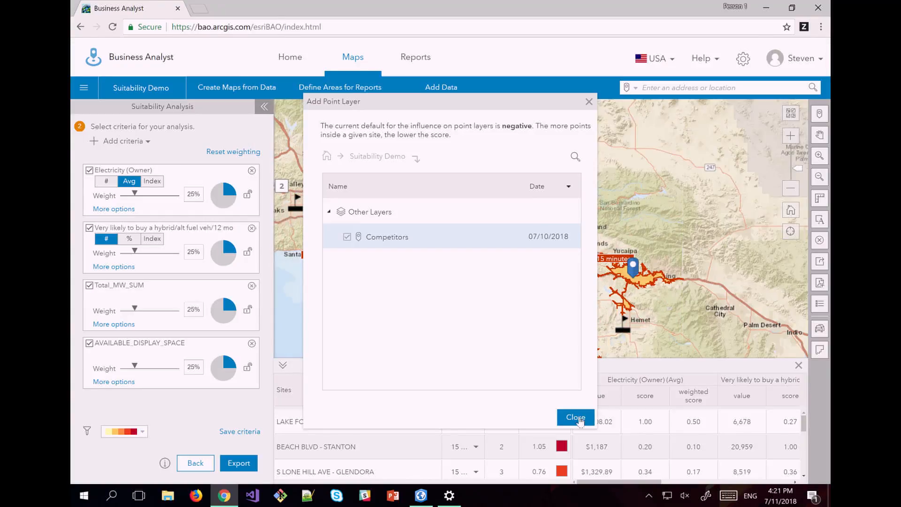
pyautogui.click(575, 417)
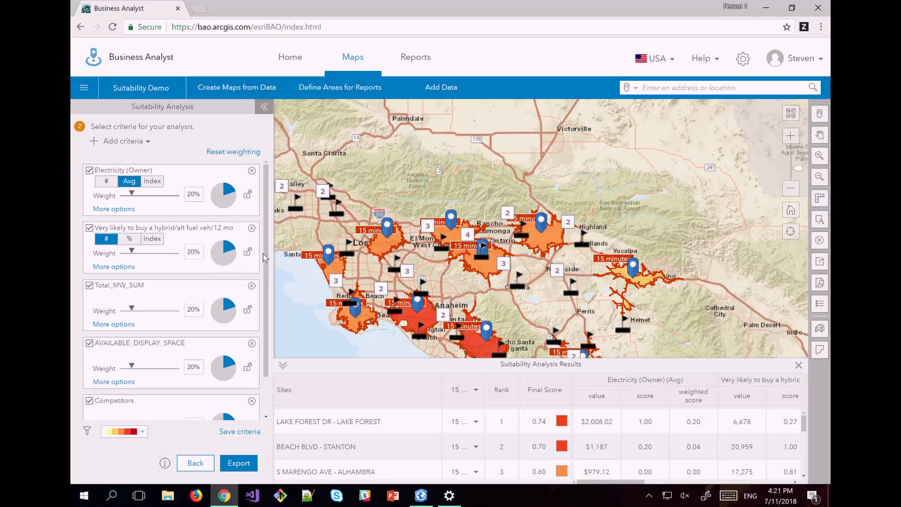
# Raise the Electricity (Owner) weight to 50%, leaving 12% for each other criterion.
pyautogui.scroll(-1, 258, 309)
pyautogui.scroll(1, 257, 309)
pyautogui.moveTo(133, 199)
pyautogui.moveTo(132, 193); pyautogui.dragTo(149, 197)
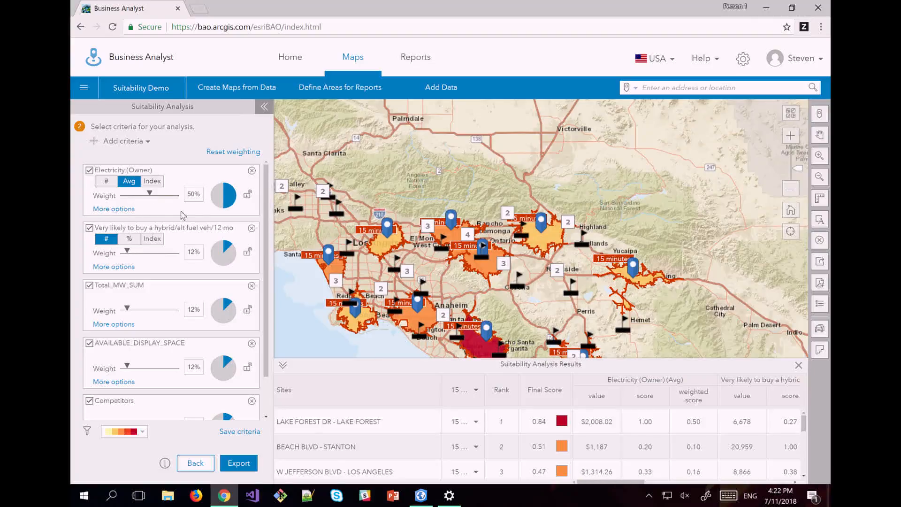
pyautogui.moveTo(530, 308); pyautogui.dragTo(598, 268)
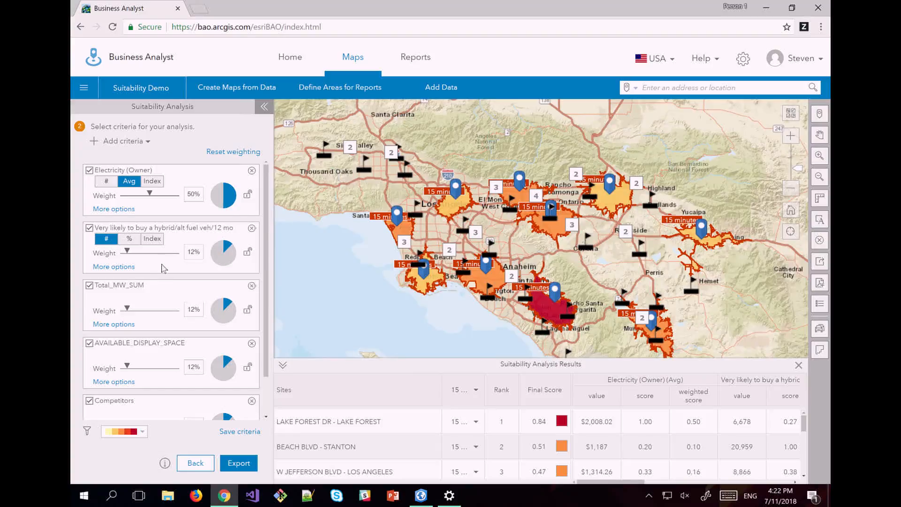
# Expand the Electricity and Competitors criteria to review their influence and threshold settings.
pyautogui.scroll(-2, 165, 269)
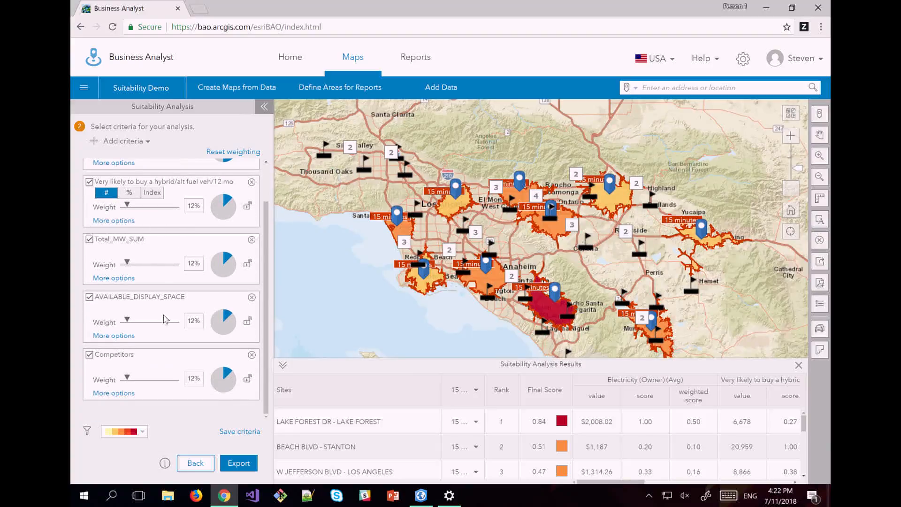
pyautogui.scroll(2, 176, 323)
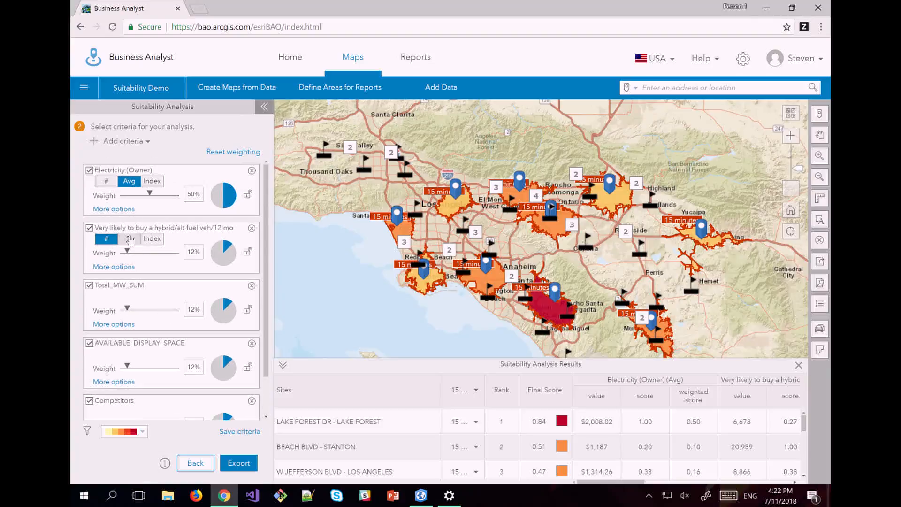
pyautogui.click(127, 211)
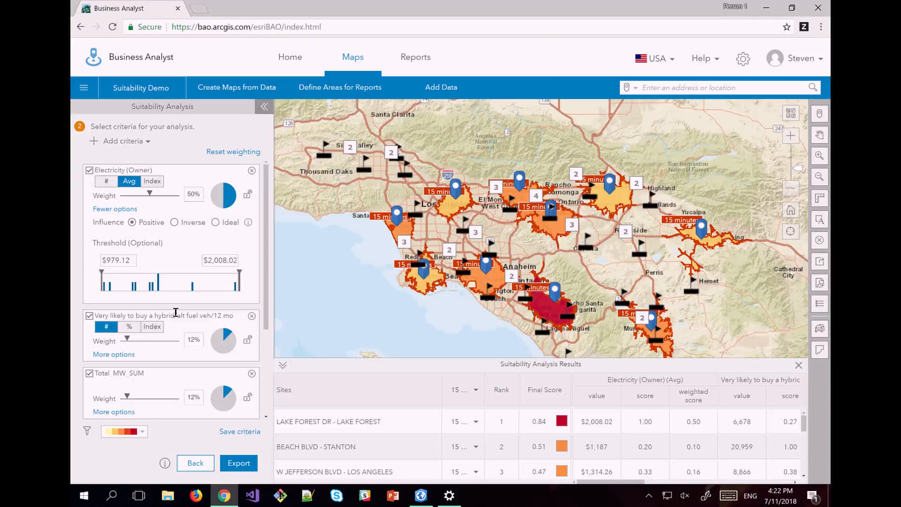
pyautogui.scroll(-3, 178, 291)
pyautogui.scroll(3, 184, 263)
pyautogui.scroll(-3, 183, 269)
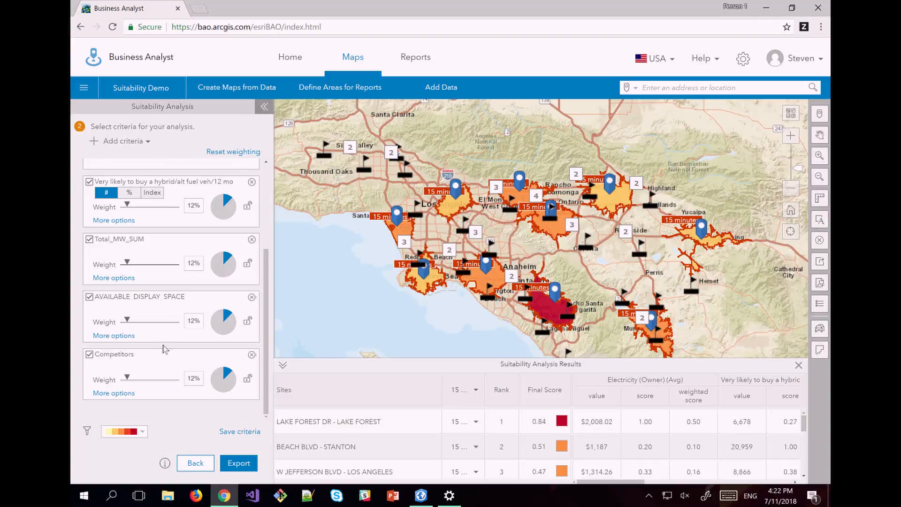
pyautogui.click(113, 393)
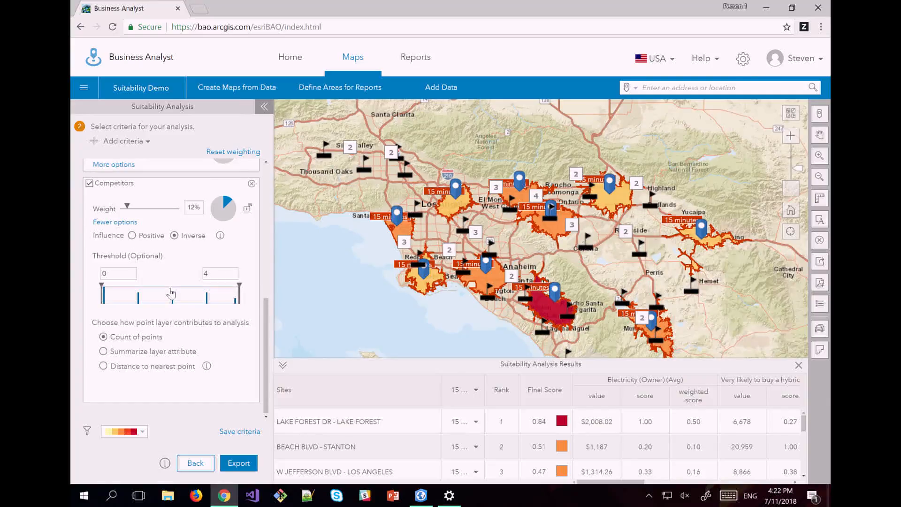
# Change AVAILABLE_DISPLAY_SPACE's lower threshold from 51 to 200 so the sites re-rank.
pyautogui.scroll(3, 171, 294)
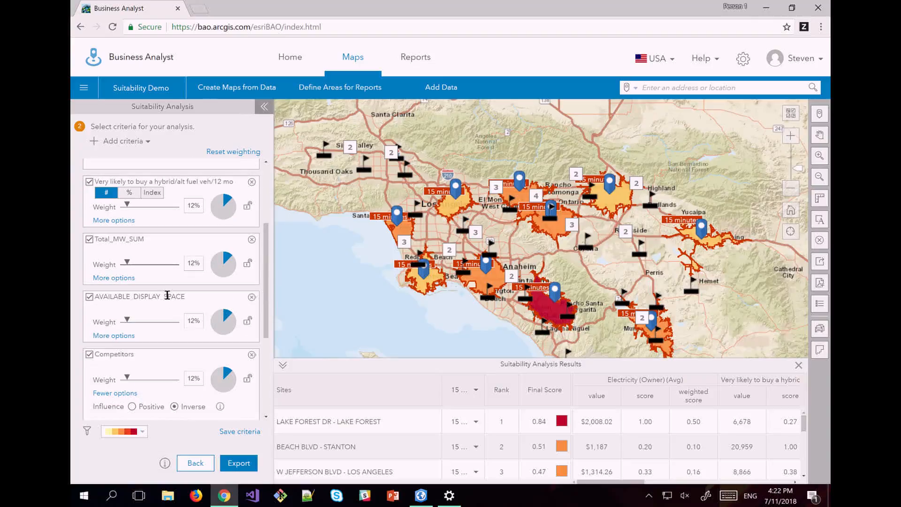
pyautogui.scroll(1, 123, 282)
pyautogui.scroll(-2, 122, 281)
pyautogui.click(122, 280)
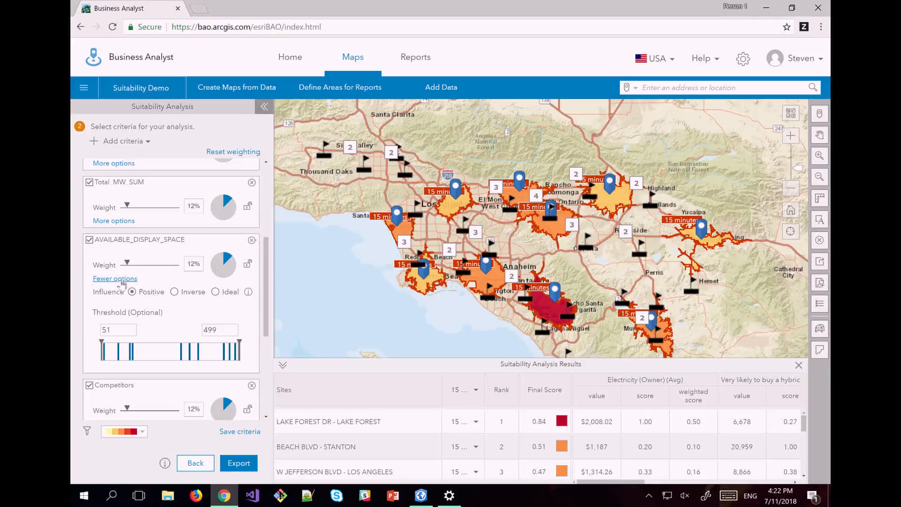
pyautogui.scroll(-1, 123, 291)
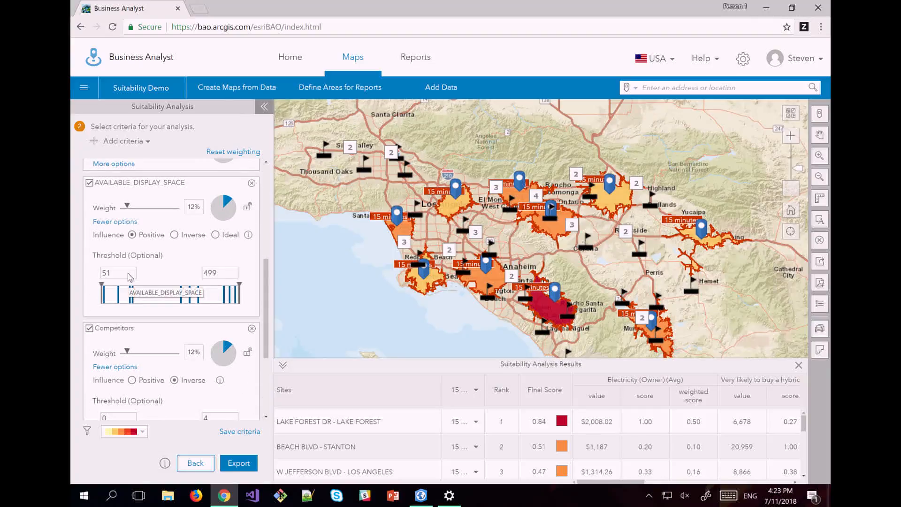
pyautogui.doubleClick(114, 274)
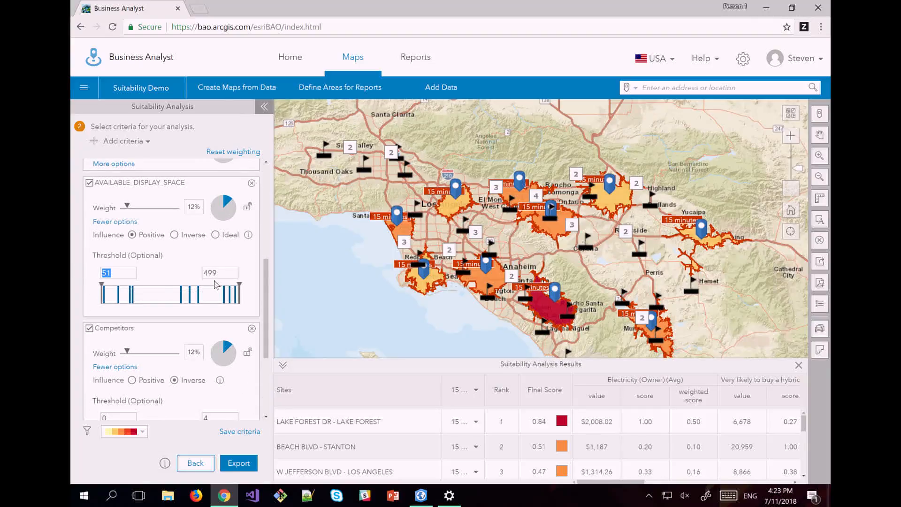
pyautogui.write('200')
pyautogui.press('Return')
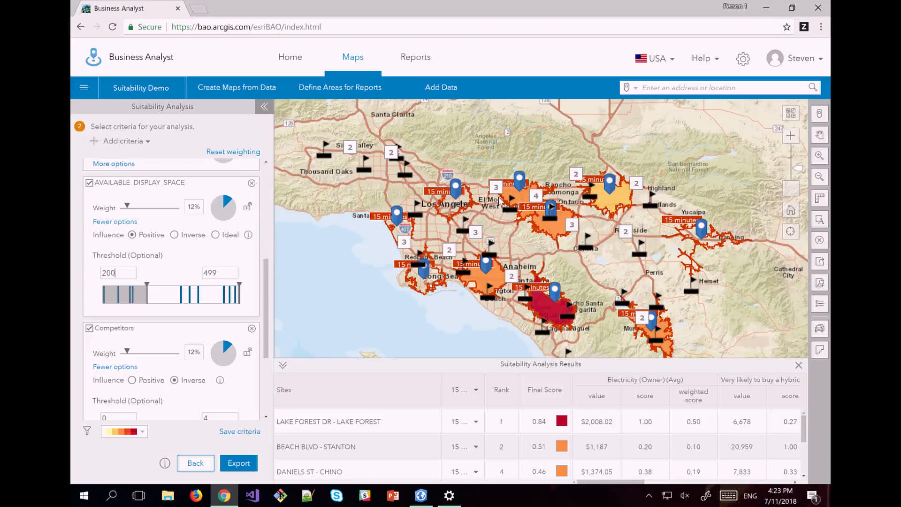
pyautogui.moveTo(712, 242)
pyautogui.moveTo(266, 310)
pyautogui.mouseDown()
pyautogui.moveTo(264, 269)
pyautogui.moveTo(265, 309)
pyautogui.mouseUp()
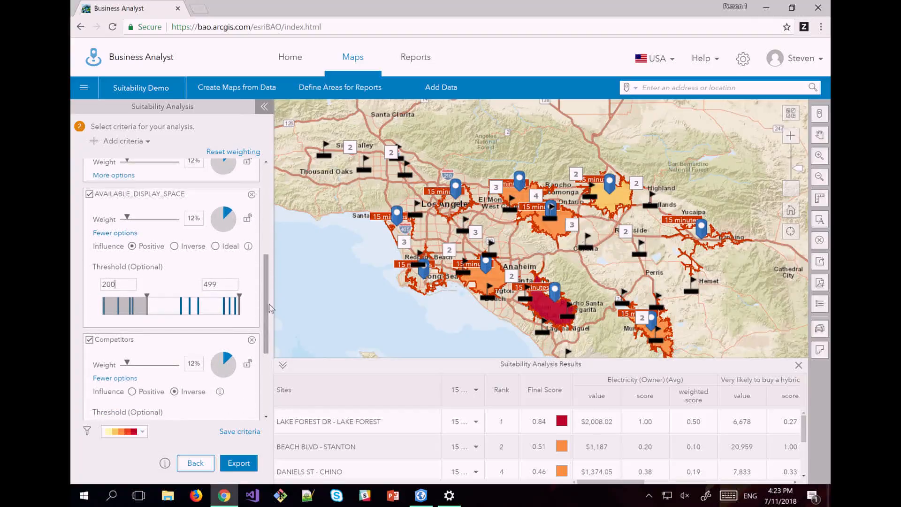
pyautogui.moveTo(518, 326); pyautogui.dragTo(498, 300)
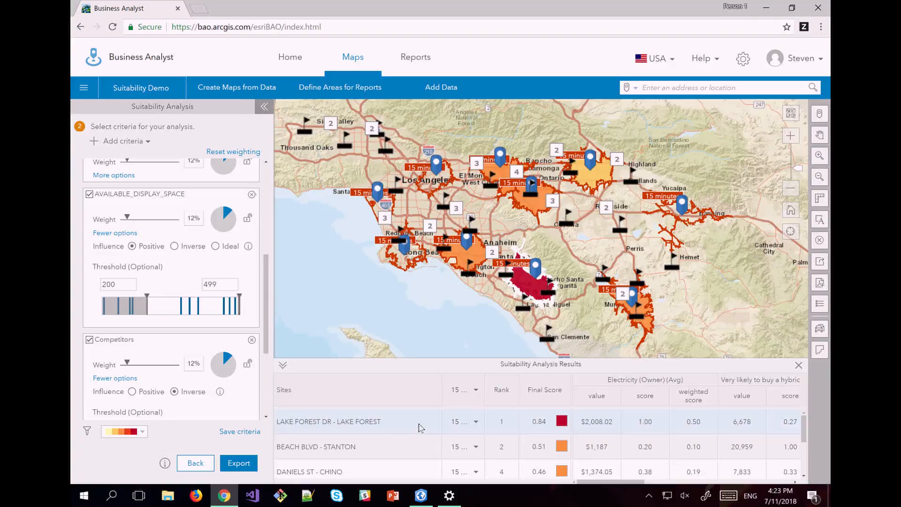
pyautogui.click(249, 432)
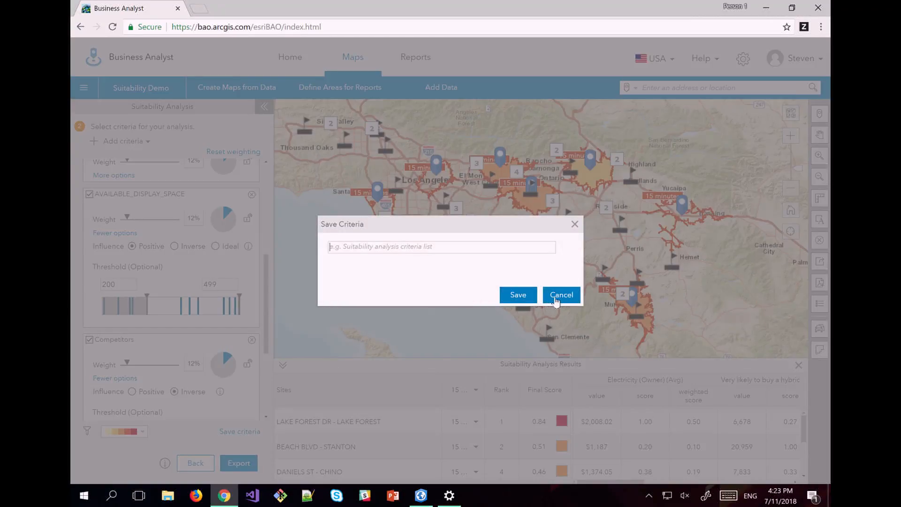
pyautogui.click(560, 301)
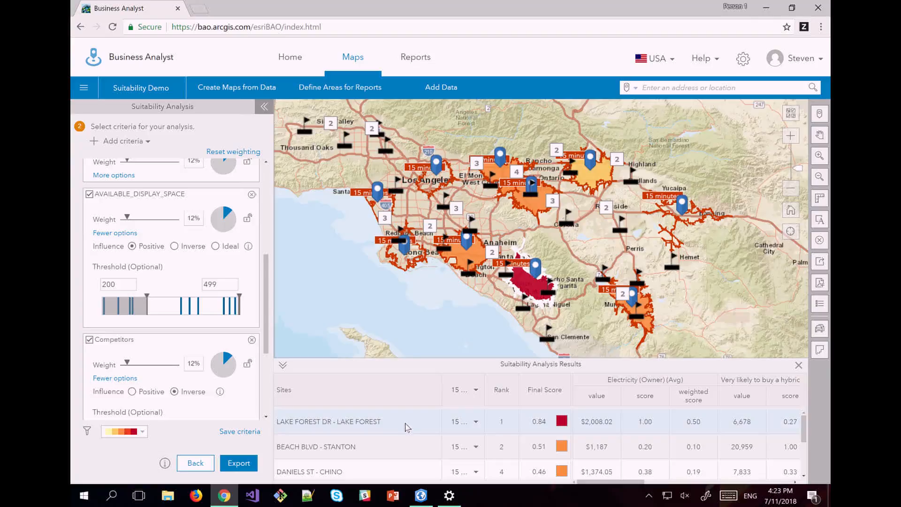
# Switch the Competitors criterion to distance to nearest point and view the distance types.
pyautogui.scroll(-1, 410, 444)
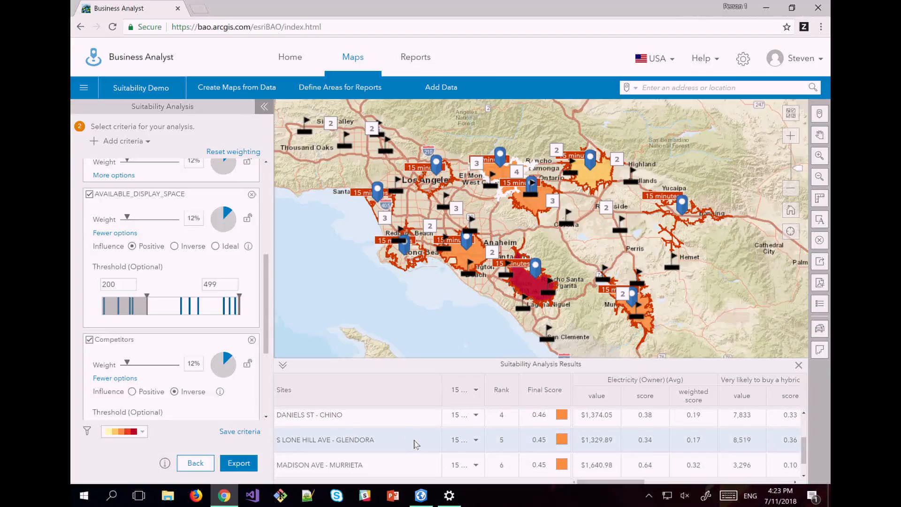
pyautogui.scroll(1, 415, 443)
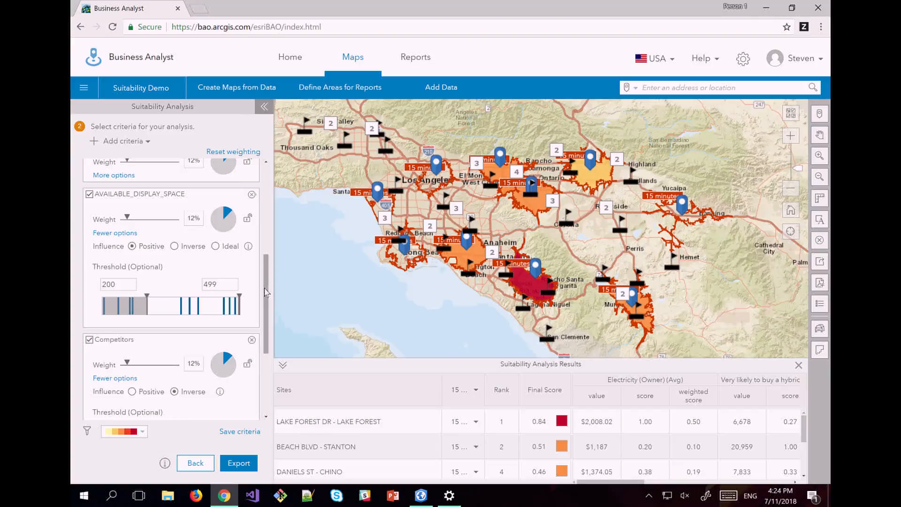
pyautogui.scroll(-3, 258, 355)
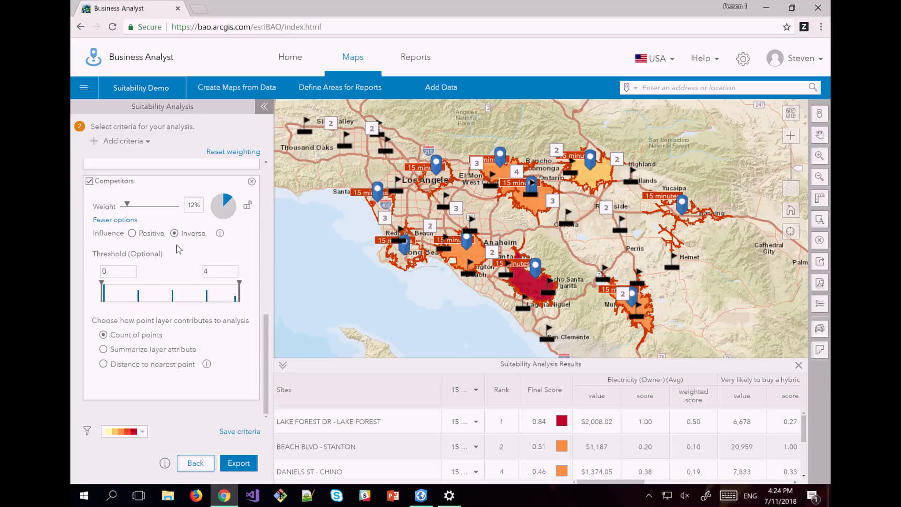
pyautogui.click(103, 364)
pyautogui.click(193, 381)
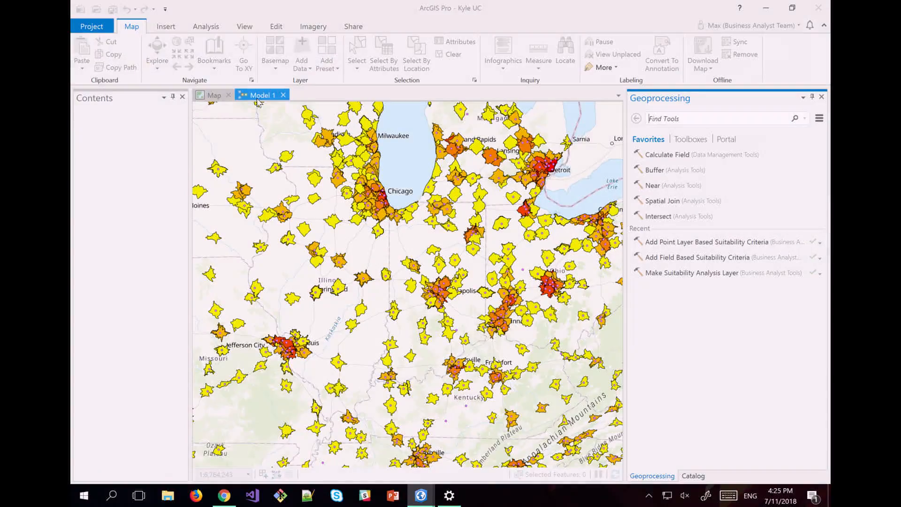
# Bring the map view forward, toggle the Catalog and Geoprocessing panes, and show Analysis tools.
pyautogui.click(215, 97)
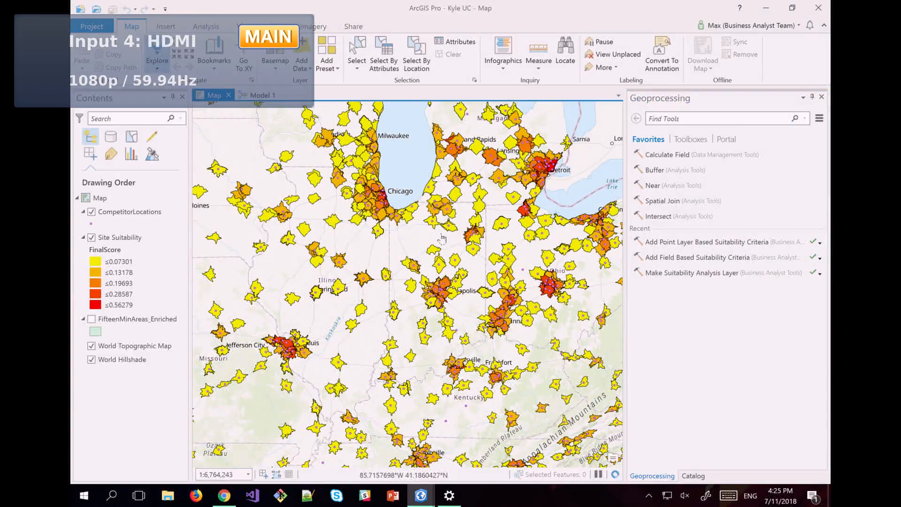
pyautogui.scroll(-4, 466, 231)
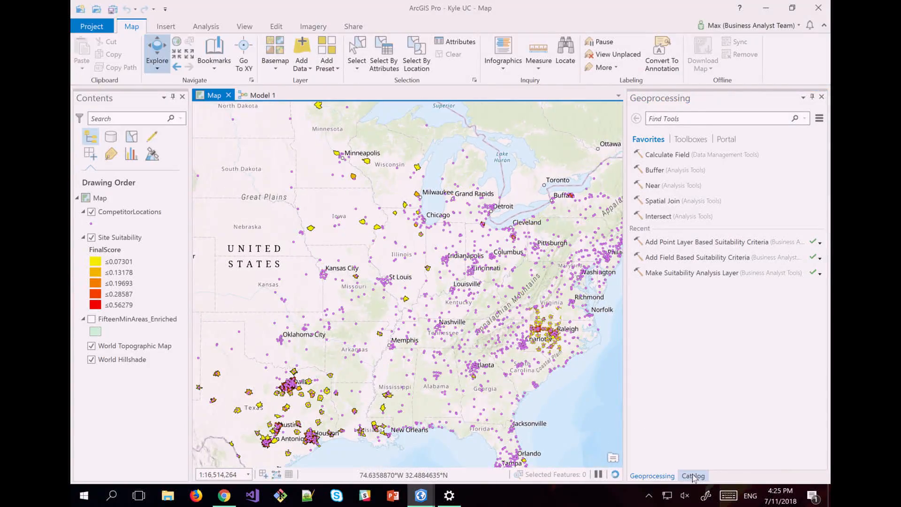
pyautogui.click(694, 475)
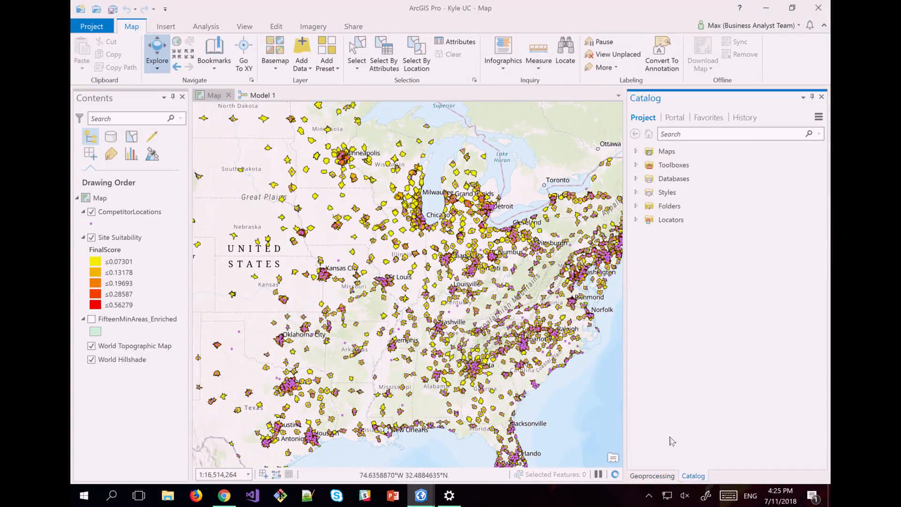
pyautogui.click(652, 476)
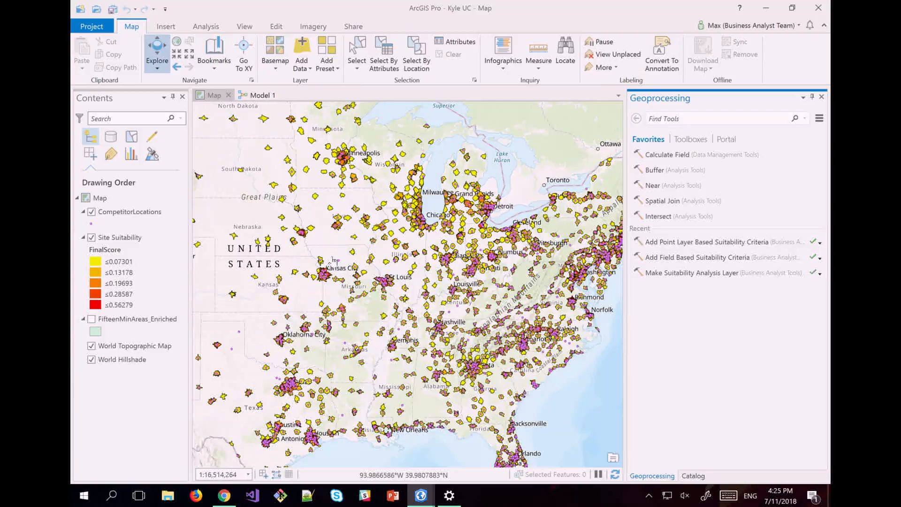
pyautogui.click(214, 28)
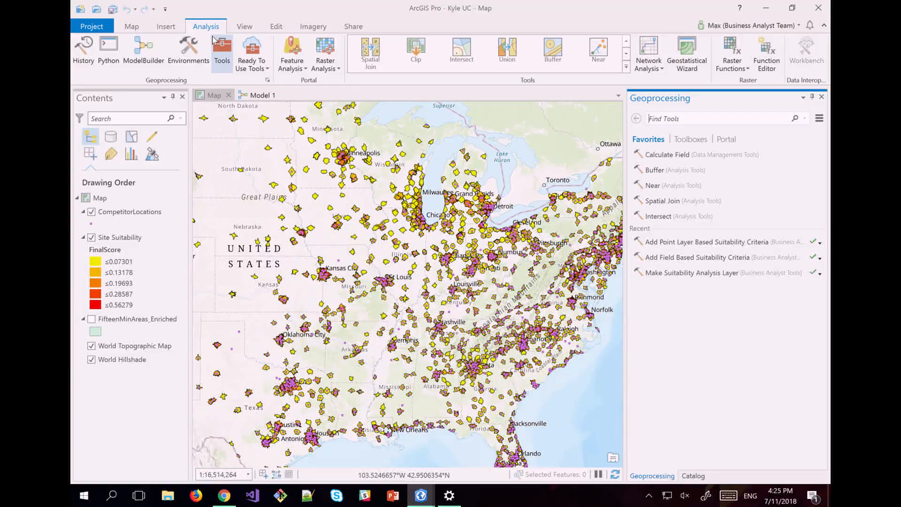
# Zoom the map to Detroit and Lake Michigan and select the Site Suitability layer.
pyautogui.scroll(3, 388, 230)
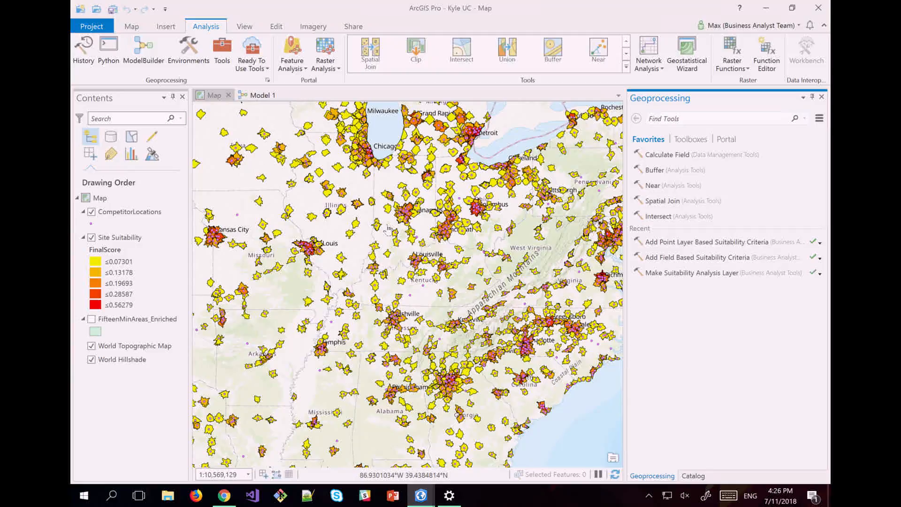
pyautogui.moveTo(512, 177); pyautogui.dragTo(450, 255)
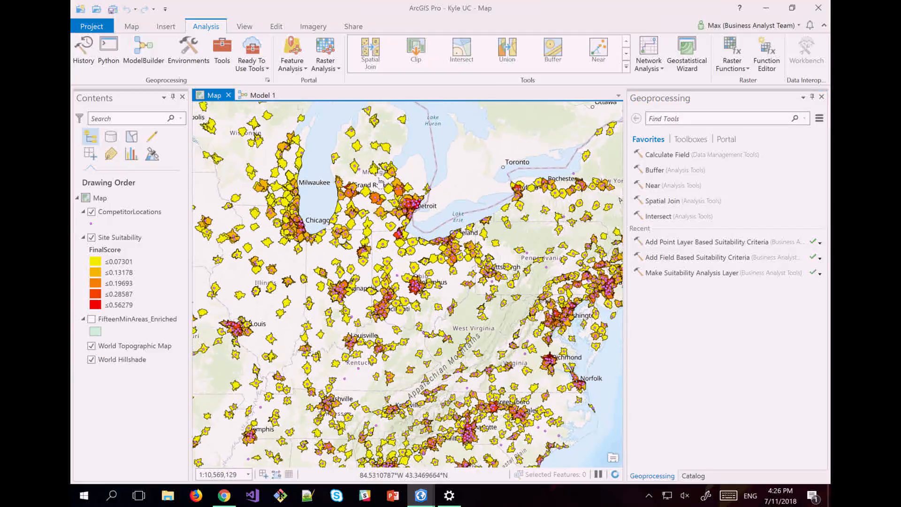
pyautogui.scroll(3, 379, 181)
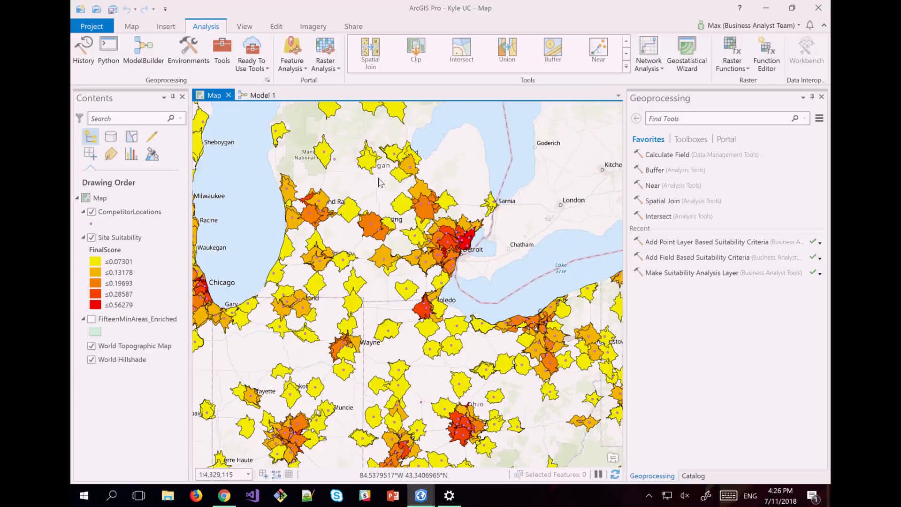
pyautogui.click(137, 243)
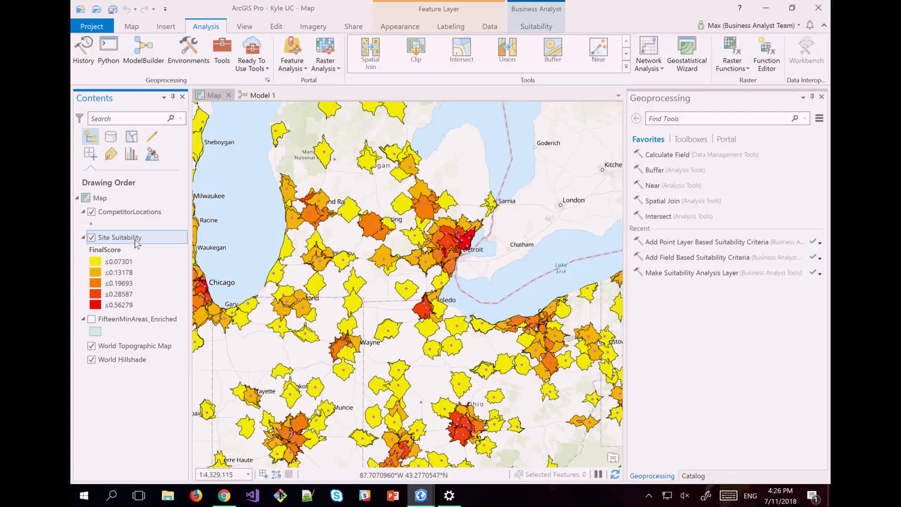
# Browse Business Analyst Tools > Suitability Analysis, then open the layer's Suitability Criteria list.
pyautogui.click(539, 18)
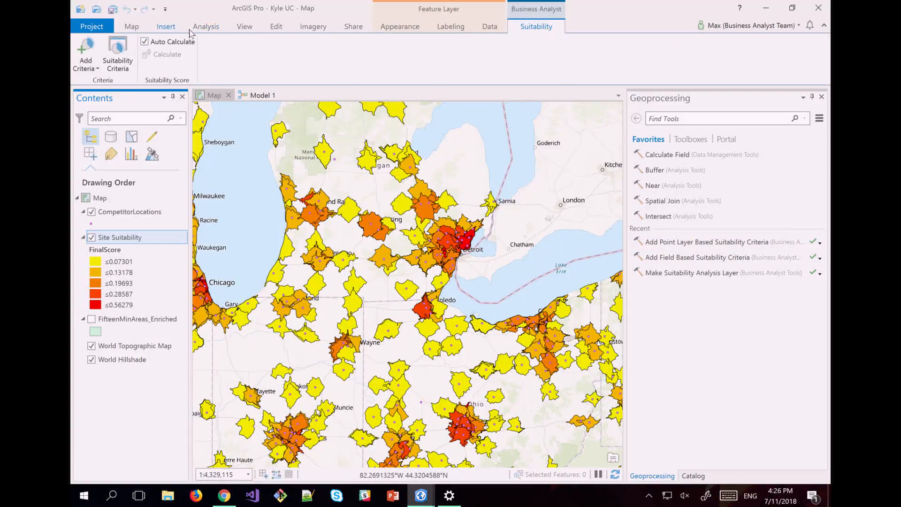
pyautogui.click(207, 27)
pyautogui.click(222, 53)
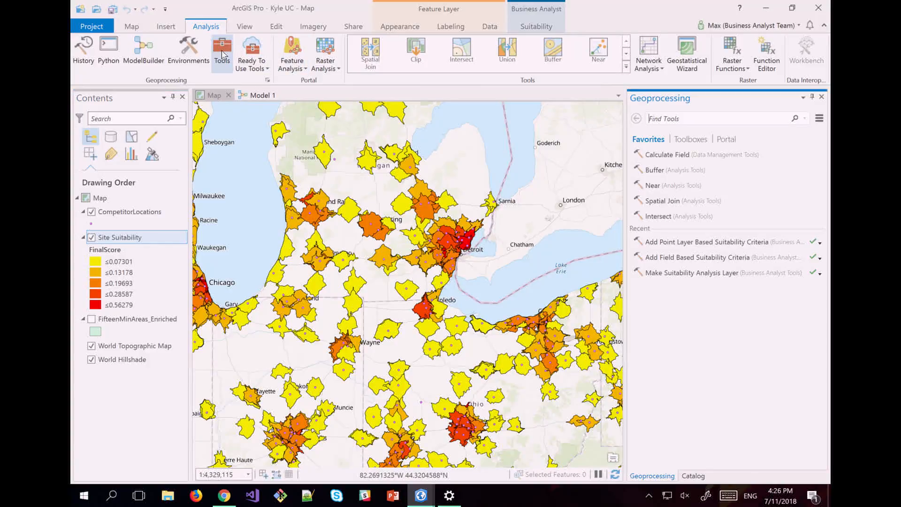
pyautogui.click(694, 139)
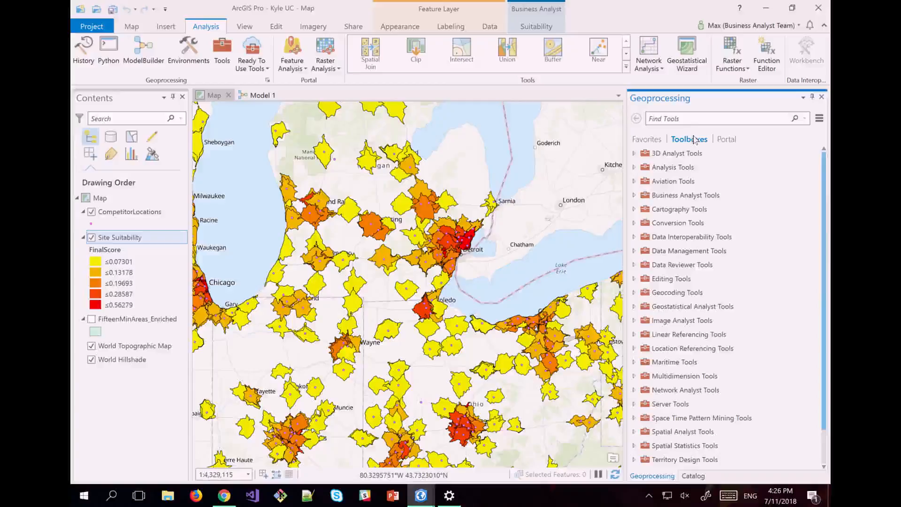
pyautogui.click(636, 197)
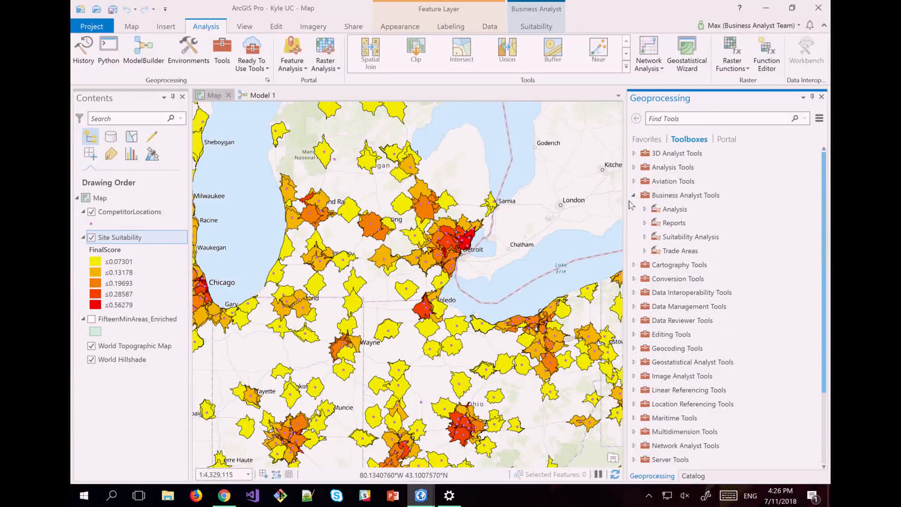
pyautogui.click(645, 237)
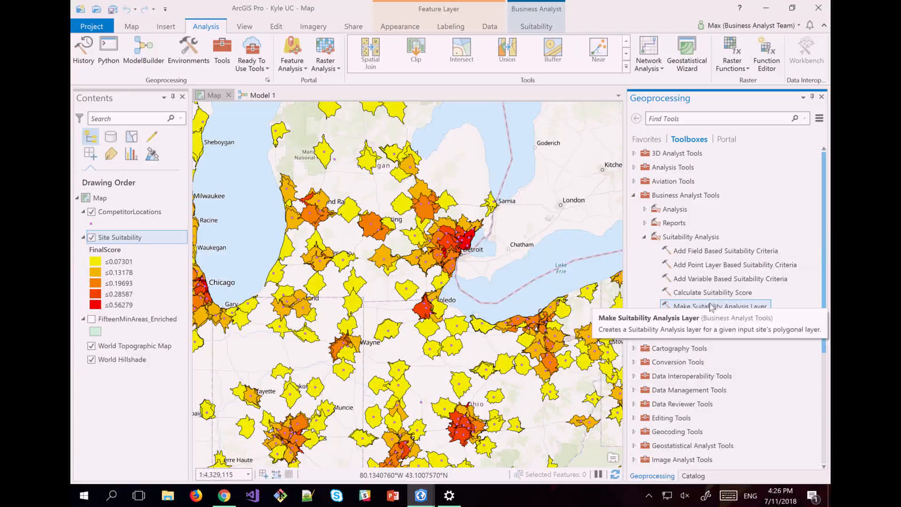
pyautogui.click(551, 17)
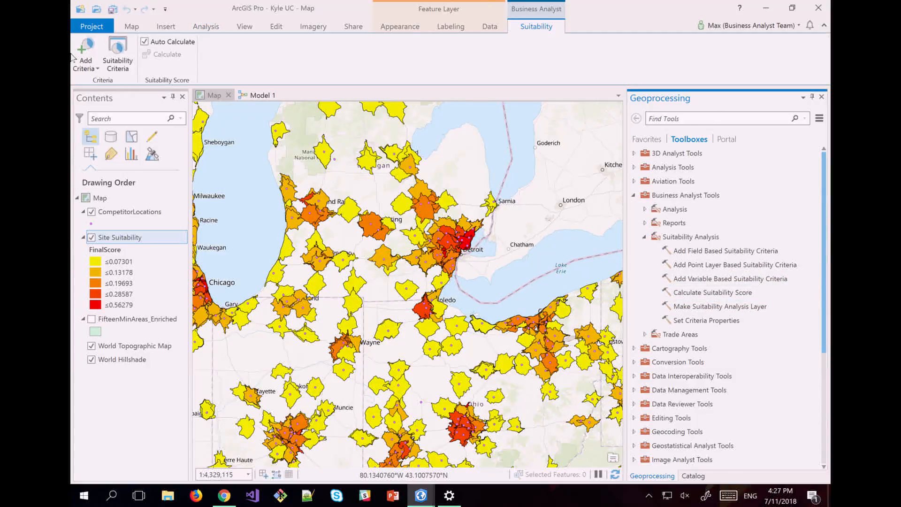
pyautogui.click(114, 60)
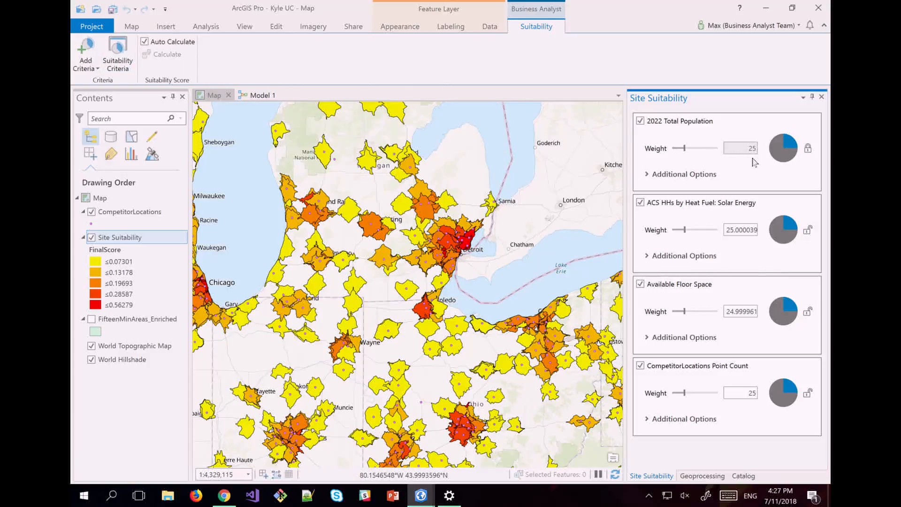
# Set the solar heat fuel criterion weight to 50, leaving about 16.67 for each other criterion.
pyautogui.click(808, 149)
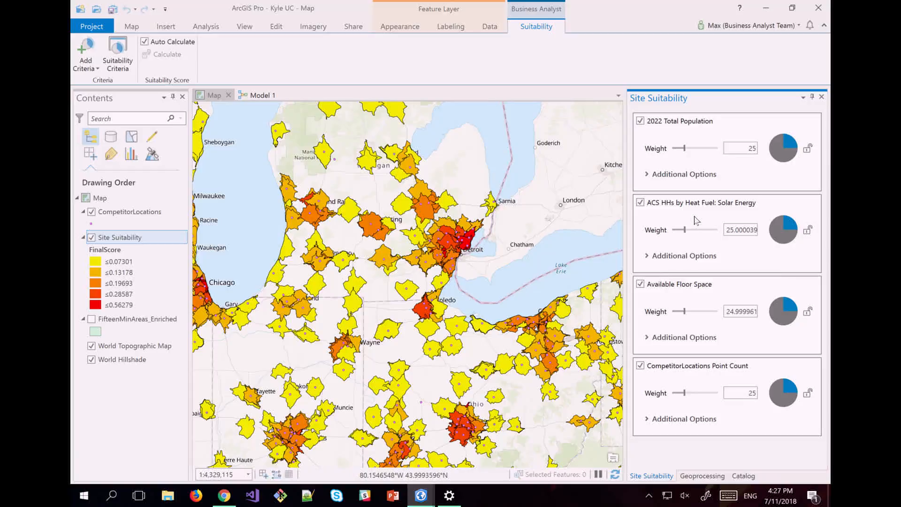
pyautogui.doubleClick(738, 234)
pyautogui.press('BackSpace')
pyautogui.press('BackSpace')
pyautogui.press('BackSpace')
pyautogui.press('BackSpace')
pyautogui.write('50')
pyautogui.press('Return')
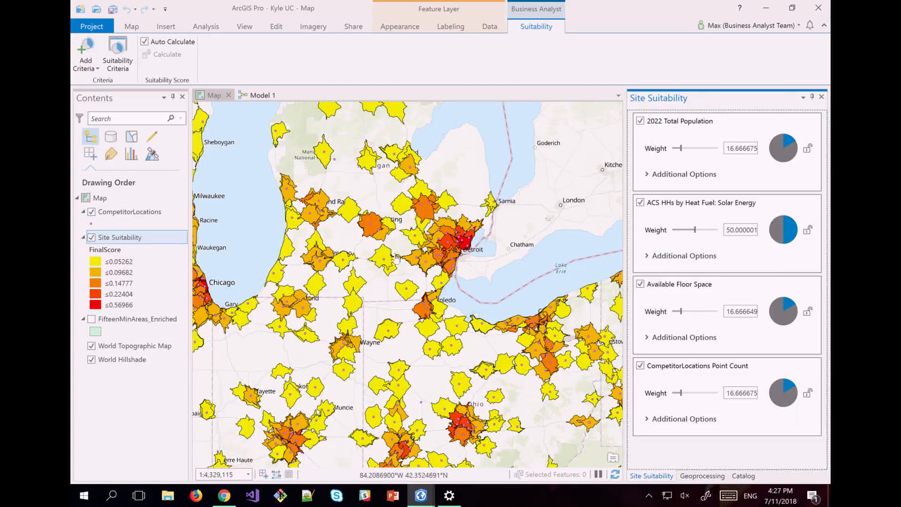
# Hide the CompetitorLocations points, zoom out, and open then close the Site Suitability attribute table.
pyautogui.scroll(-4, 397, 257)
pyautogui.moveTo(396, 257); pyautogui.dragTo(465, 274)
pyautogui.click(91, 213)
pyautogui.moveTo(281, 238); pyautogui.dragTo(418, 251)
pyautogui.scroll(-2, 418, 252)
pyautogui.scroll(-1, 420, 252)
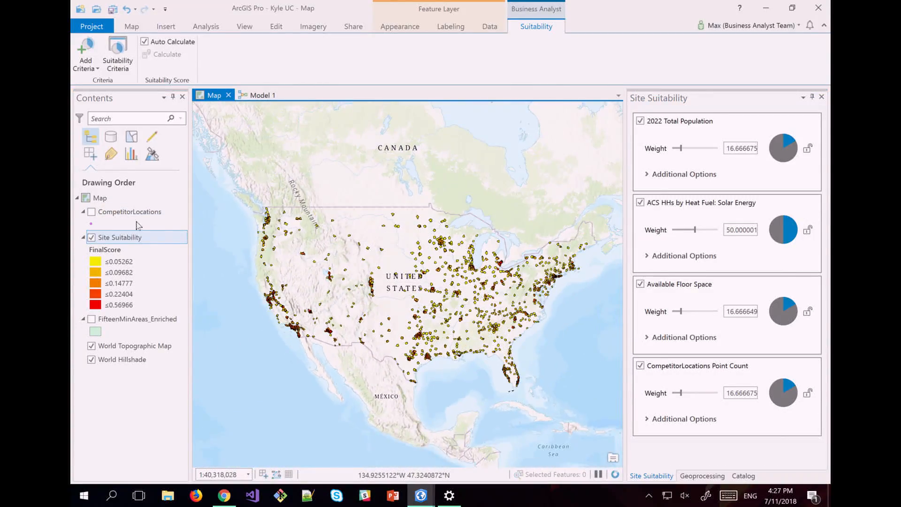
pyautogui.rightClick(107, 238)
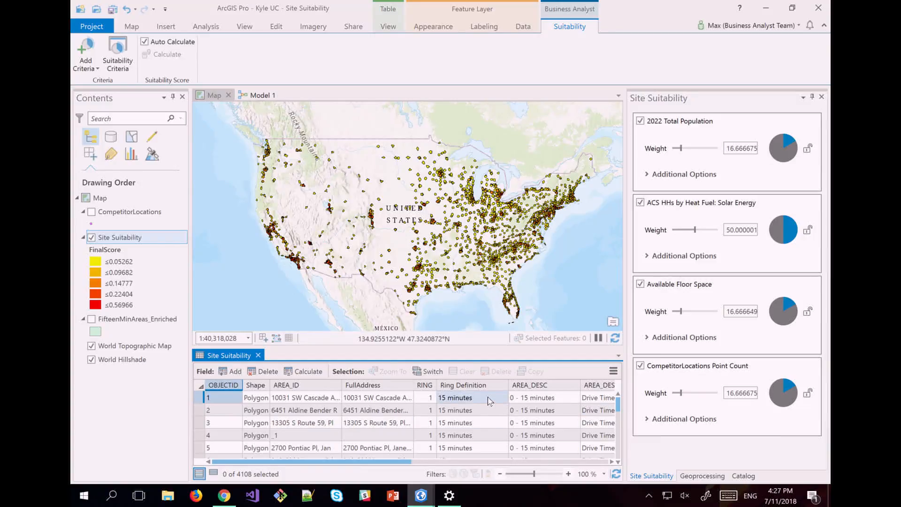
pyautogui.click(259, 356)
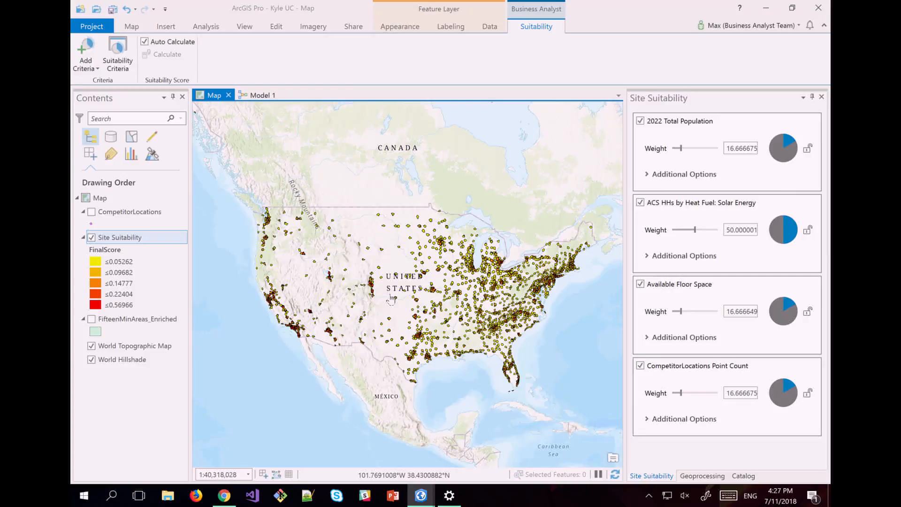
pyautogui.scroll(3, 413, 317)
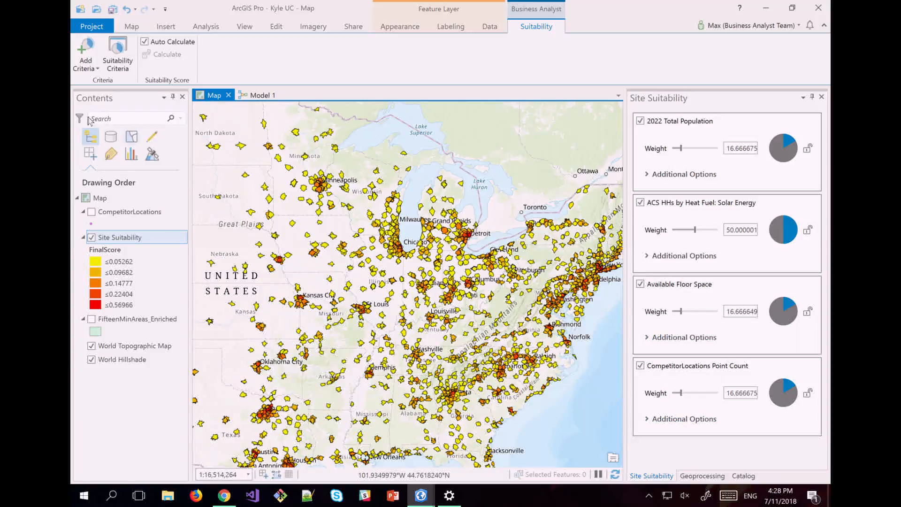
# Raise the CompetitorLocations Point Count criterion weight using its slider.
pyautogui.click(84, 63)
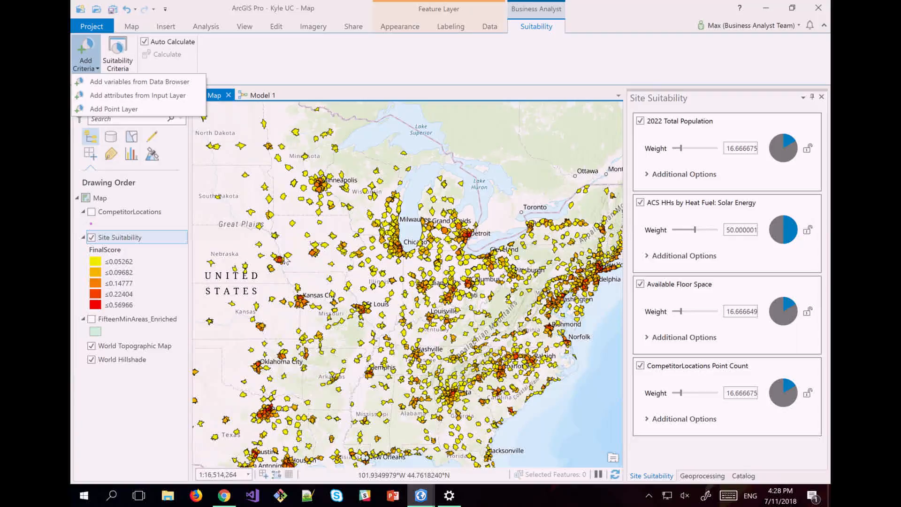
pyautogui.click(92, 212)
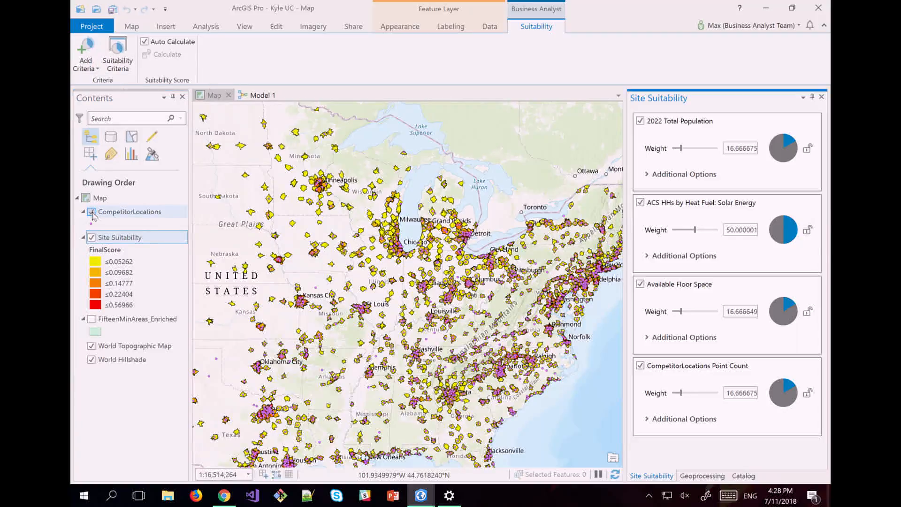
pyautogui.click(92, 212)
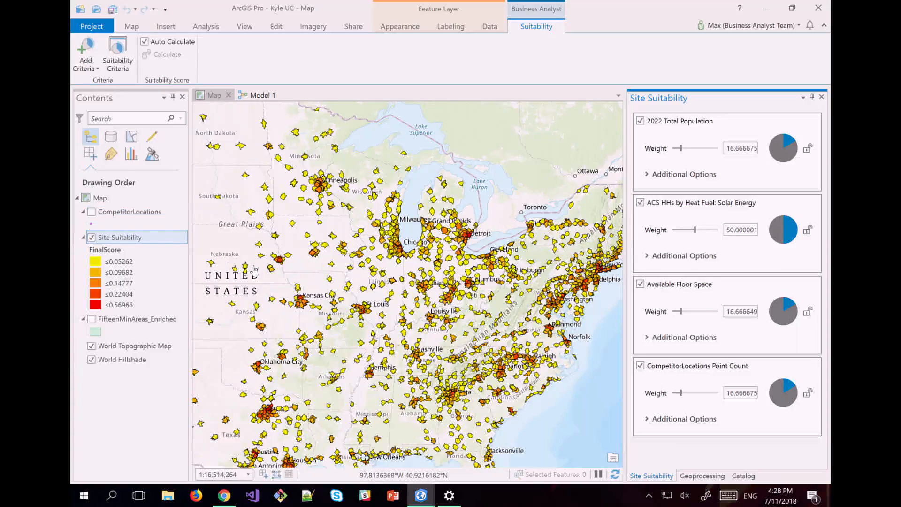
pyautogui.moveTo(680, 393); pyautogui.dragTo(705, 398)
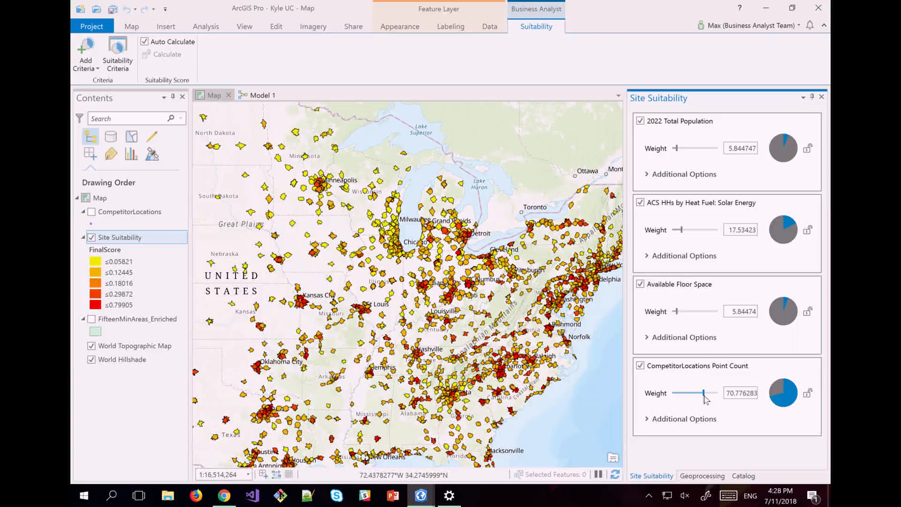
# Set the Solar Energy households (ACS HHs) criterion weight to 50.
pyautogui.doubleClick(751, 234)
pyautogui.hotkey('ctrl', 'a')
pyautogui.press('BackSpace')
pyautogui.write('50')
pyautogui.press('Return')
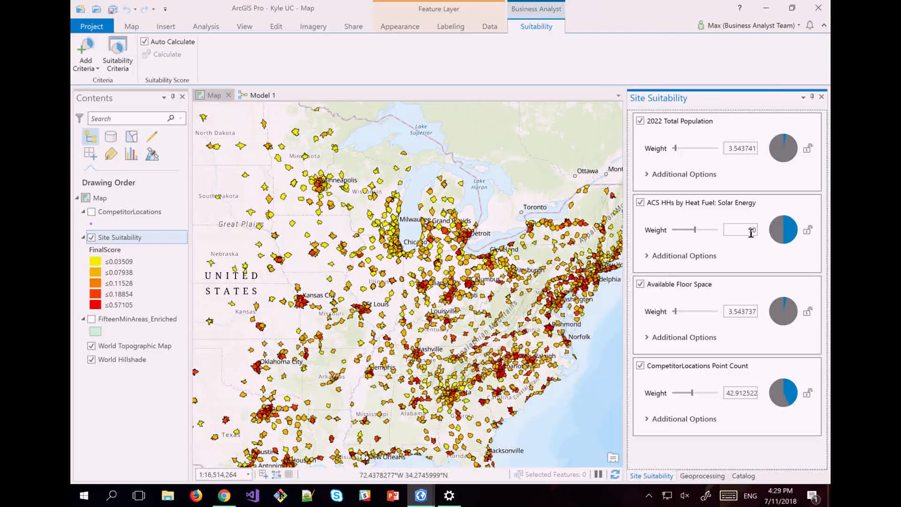
# Open the Site Suitability attribute table and sort it by Final Score descending.
pyautogui.click(125, 241)
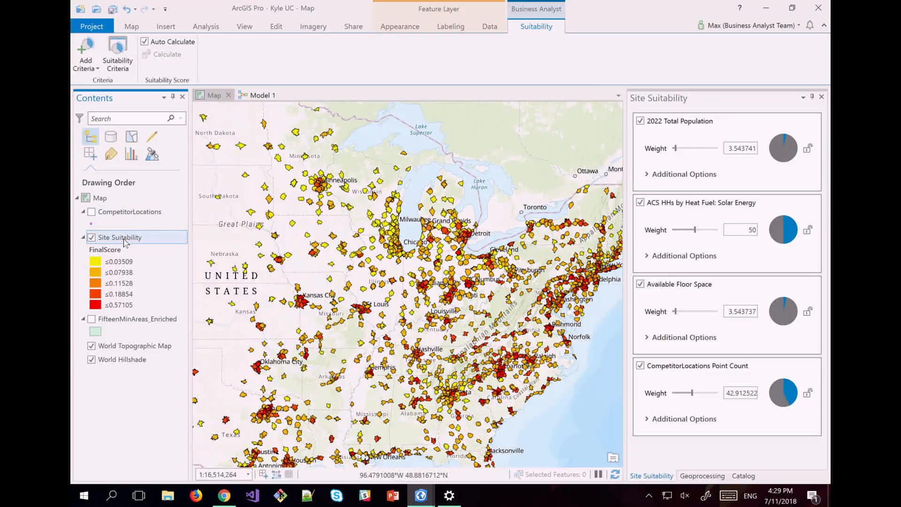
pyautogui.rightClick(125, 241)
pyautogui.click(151, 213)
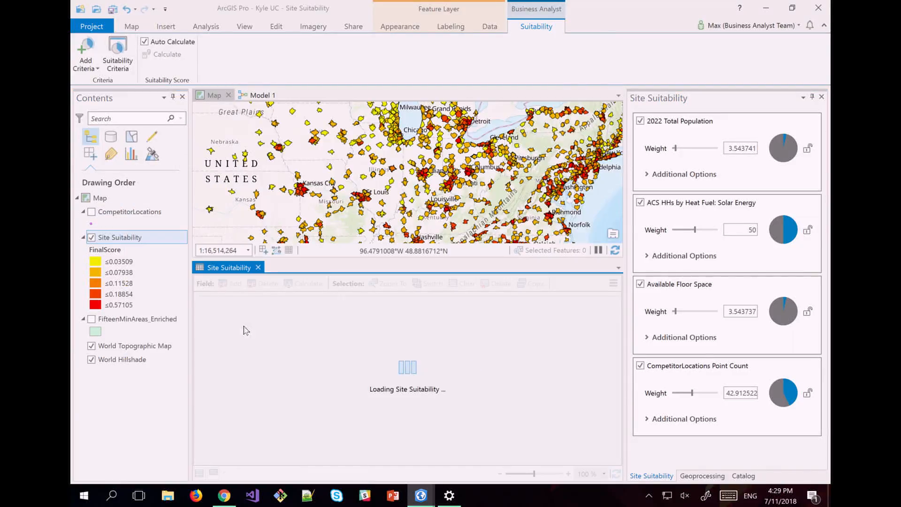
pyautogui.moveTo(219, 465); pyautogui.dragTo(626, 469)
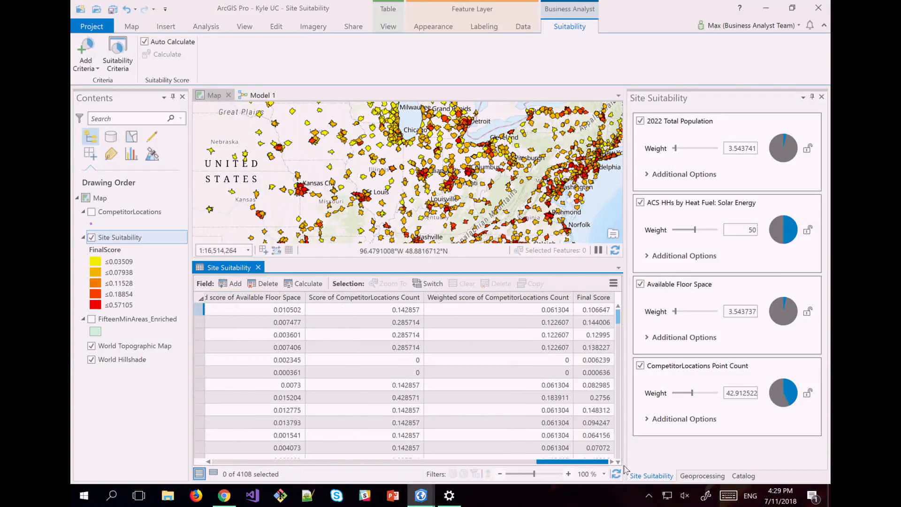
pyautogui.rightClick(596, 299)
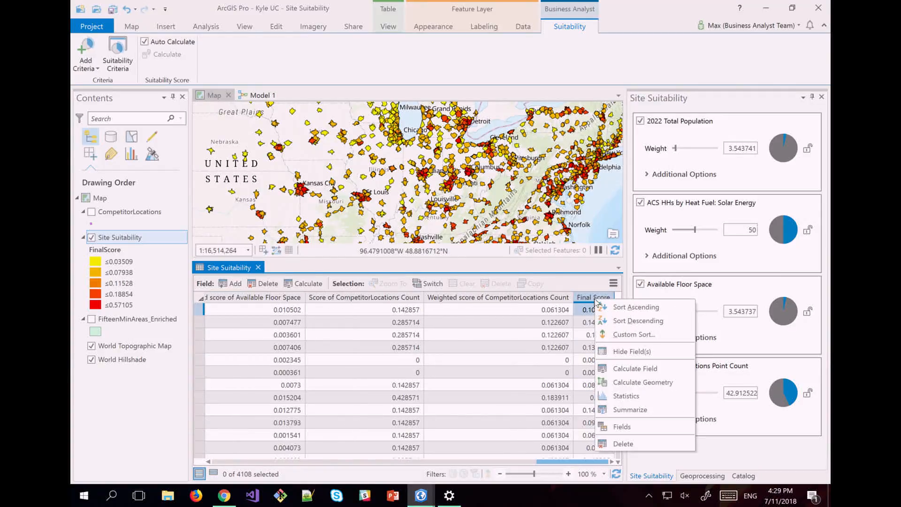
pyautogui.click(612, 319)
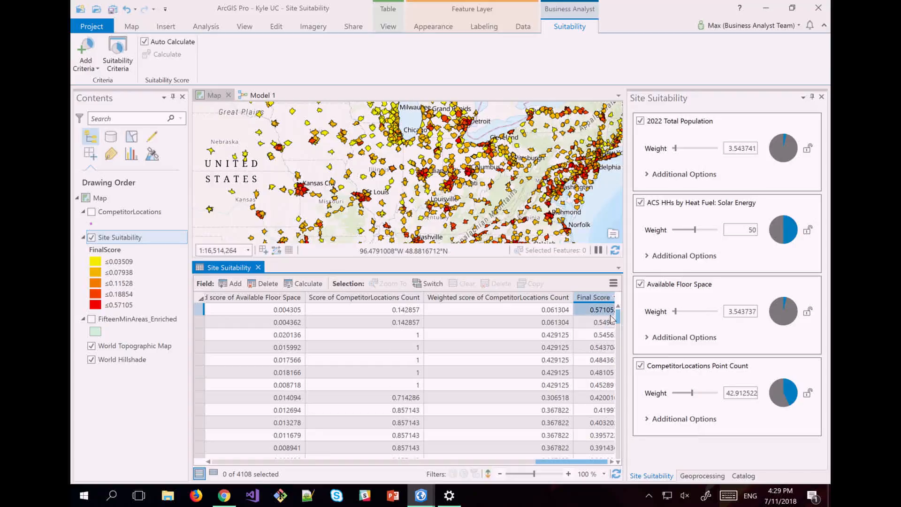
# Select the top-scoring rows and zoom the map to those areas.
pyautogui.moveTo(199, 310); pyautogui.dragTo(199, 373)
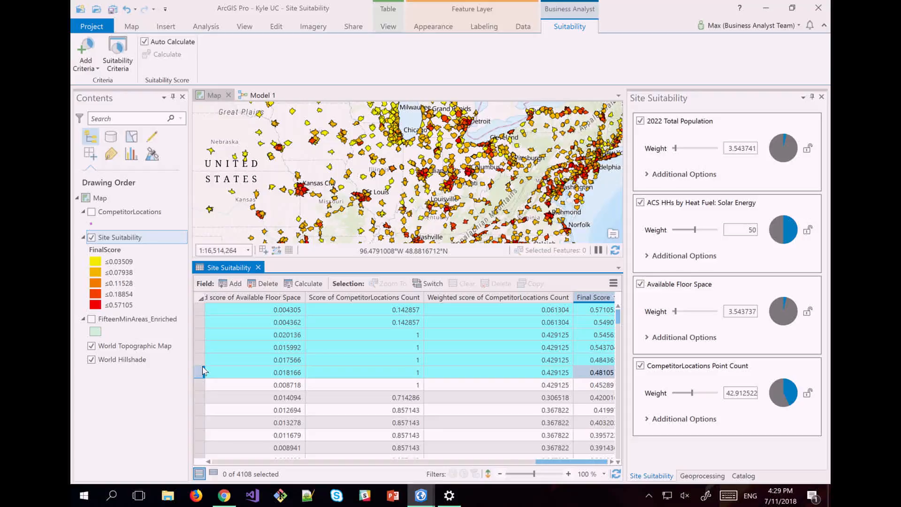
pyautogui.rightClick(202, 305)
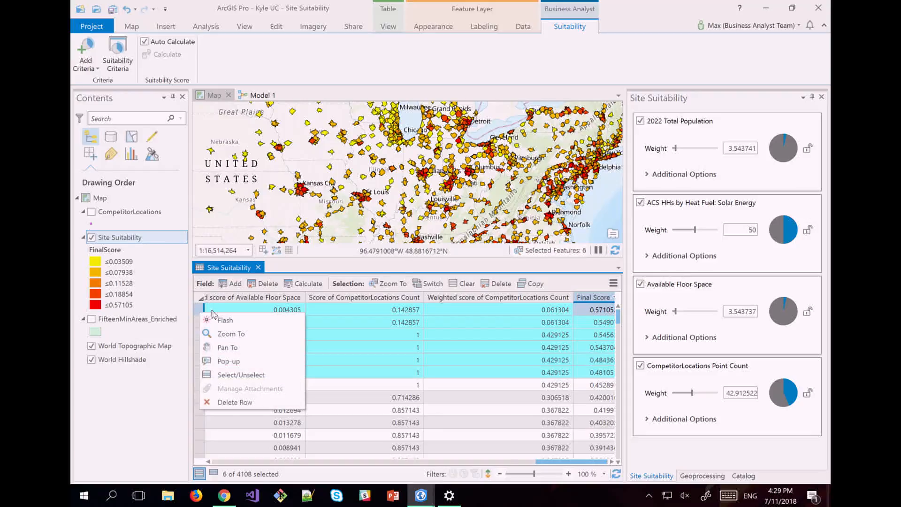
pyautogui.click(223, 334)
pyautogui.scroll(-3, 421, 185)
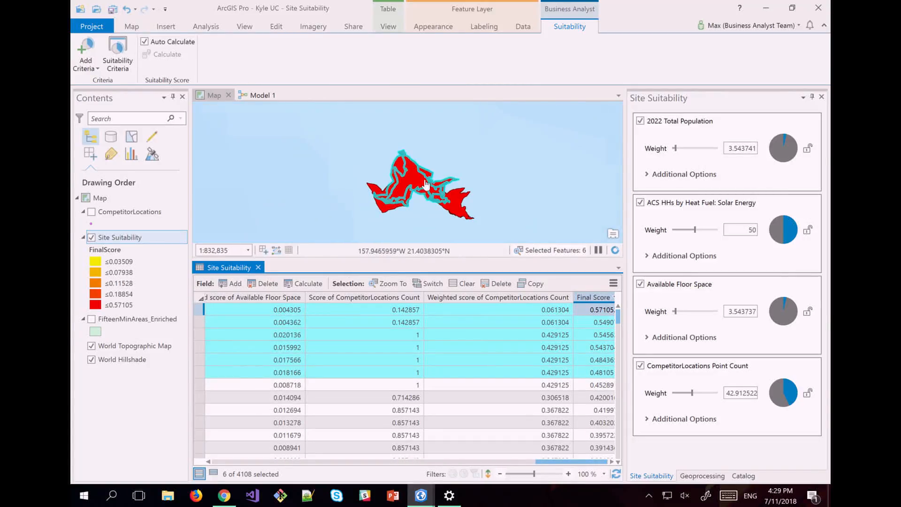
pyautogui.scroll(-2, 421, 184)
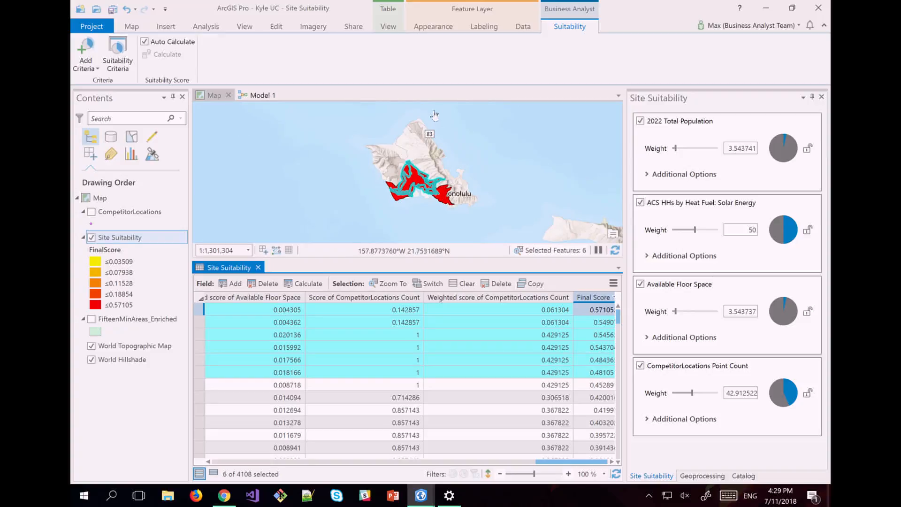
pyautogui.scroll(-2, 453, 196)
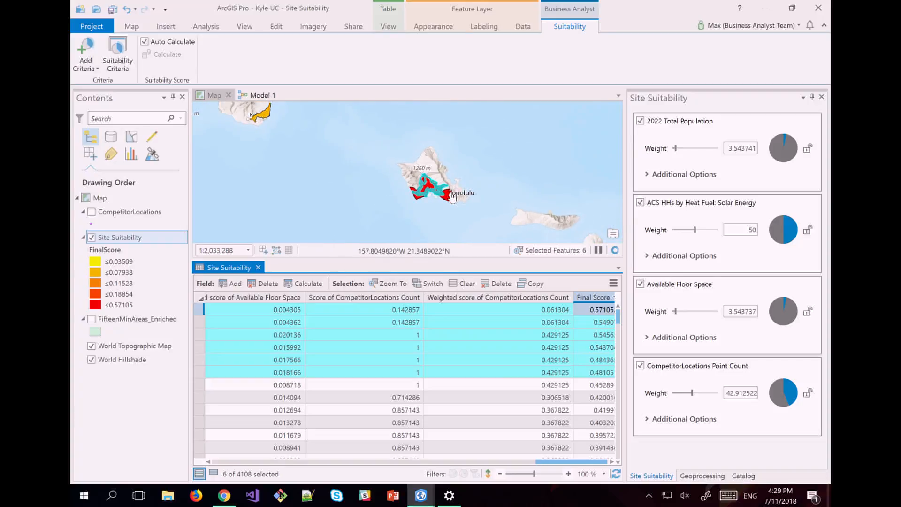
pyautogui.scroll(-2, 452, 196)
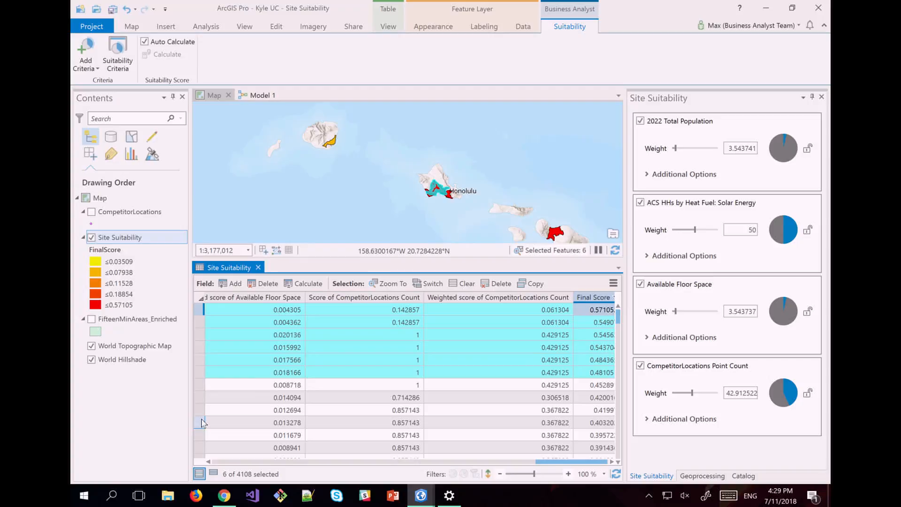
# Zoom the map to two areas further down the Final Score ranking.
pyautogui.moveTo(203, 423); pyautogui.dragTo(203, 438)
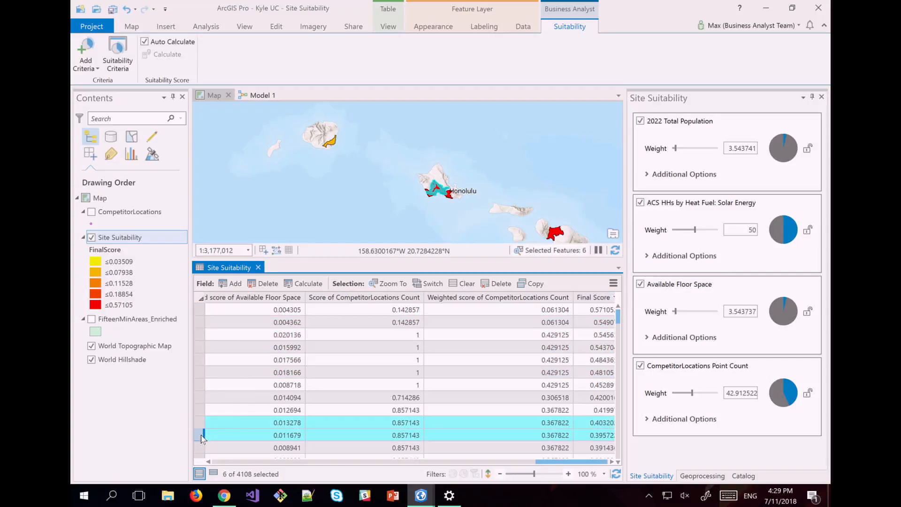
pyautogui.rightClick(203, 439)
pyautogui.click(253, 356)
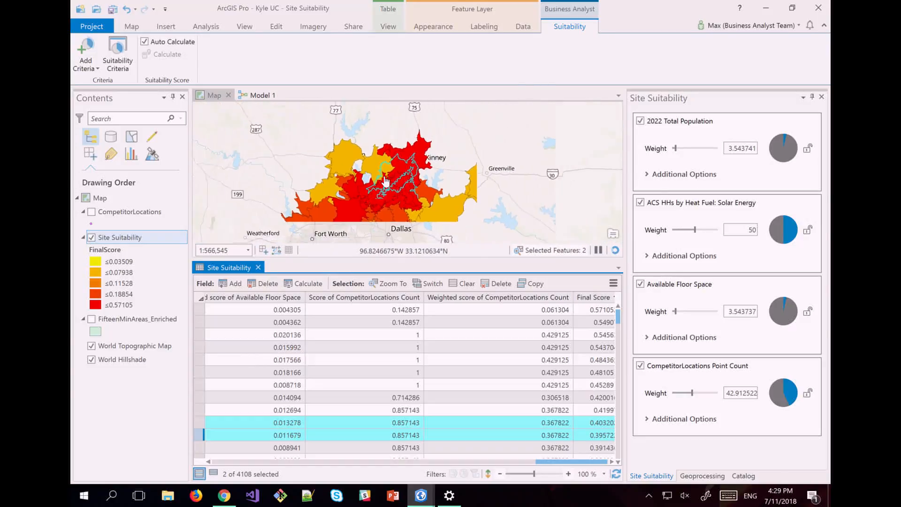
pyautogui.scroll(-6, 384, 180)
pyautogui.scroll(-3, 393, 195)
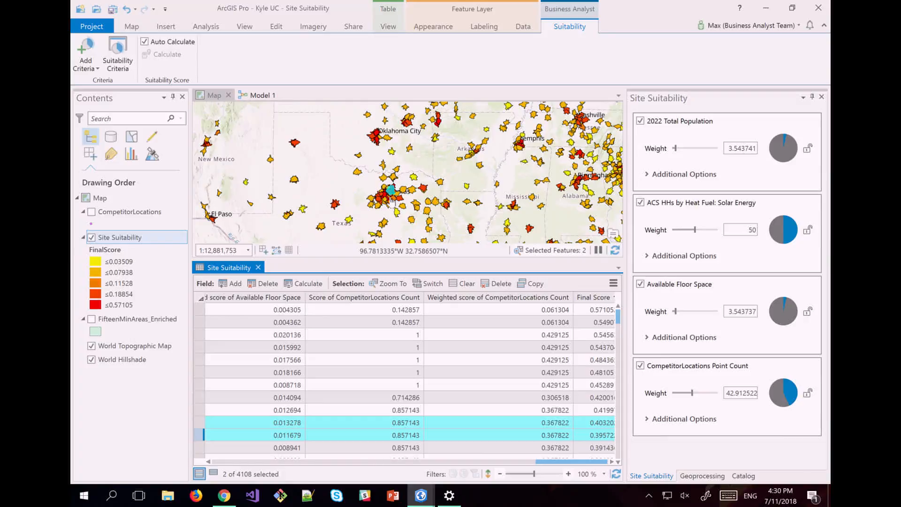
# Close the Site Suitability table, show Model 1, and select its four left-side elements.
pyautogui.click(252, 95)
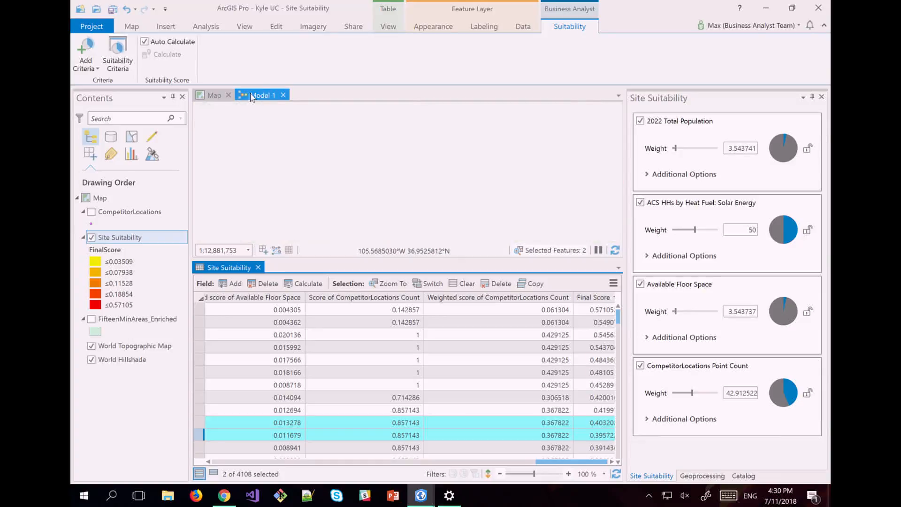
pyautogui.click(249, 267)
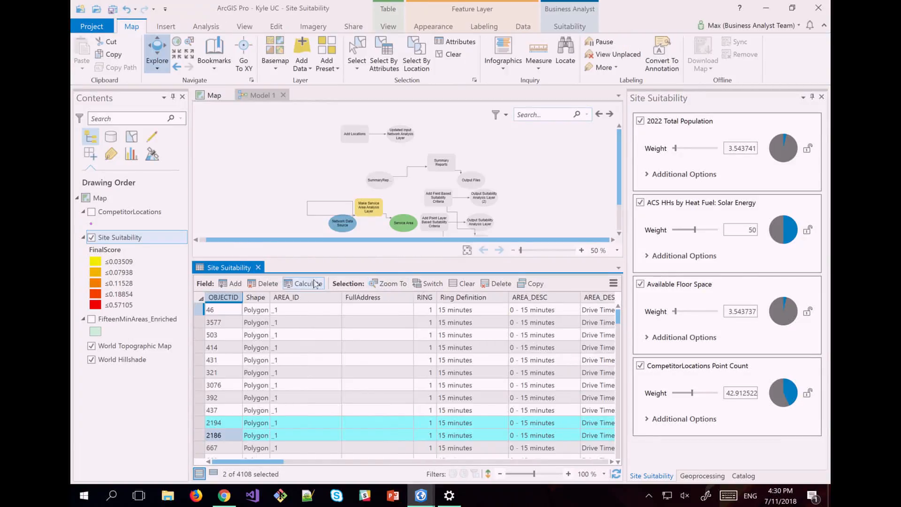
pyautogui.click(258, 268)
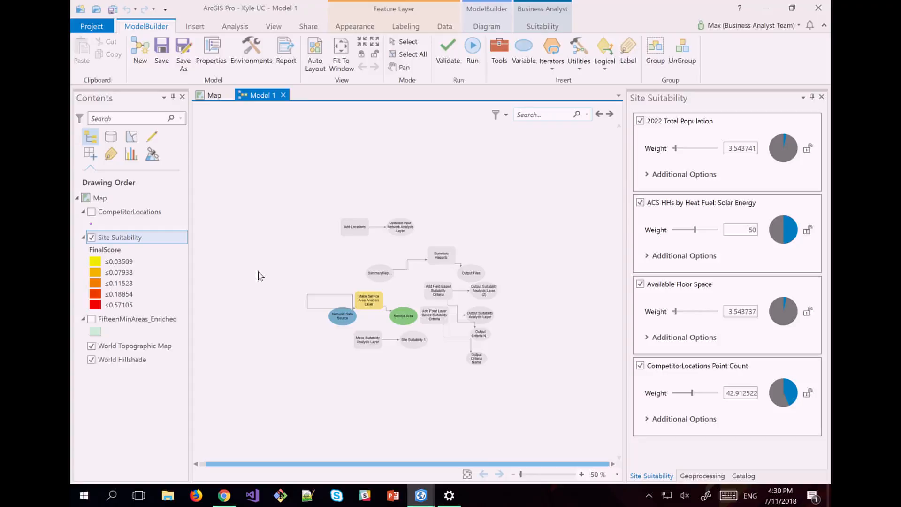
pyautogui.moveTo(273, 256); pyautogui.dragTo(371, 351)
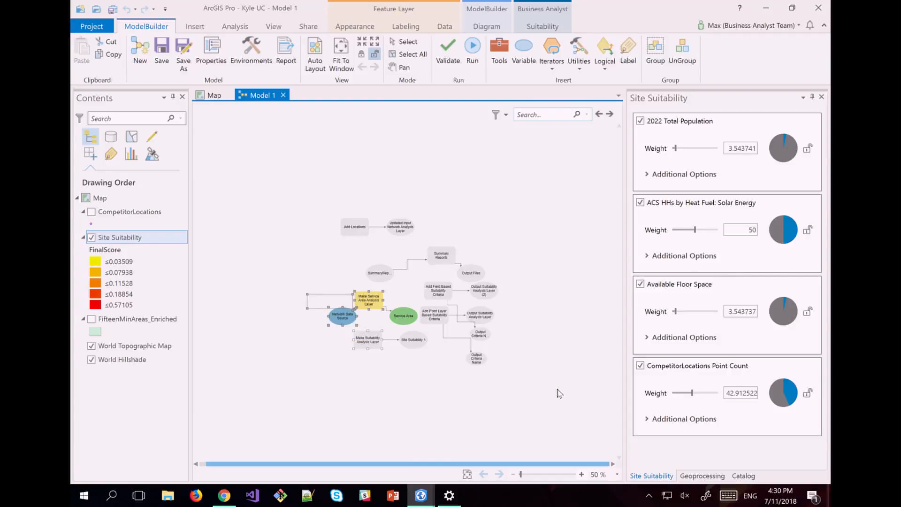
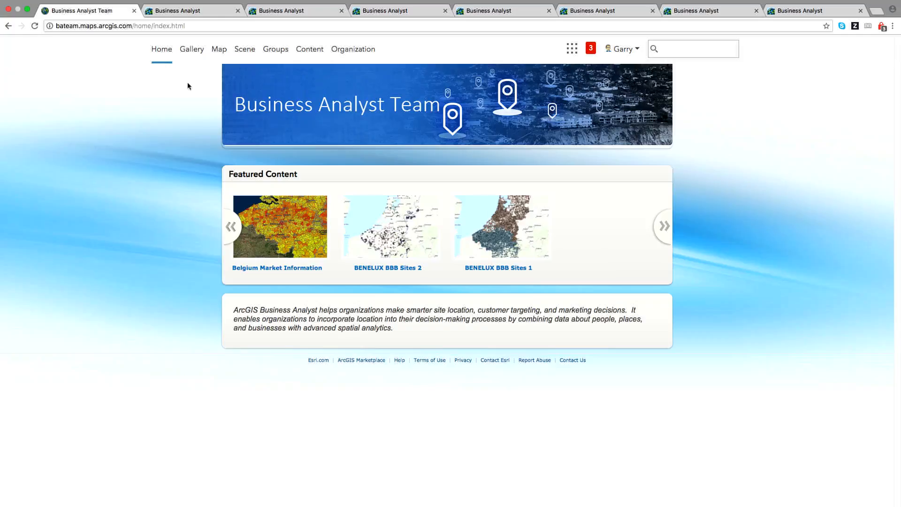
# Launch the Business Analyst web app from the ArcGIS app launcher.
pyautogui.click(570, 48)
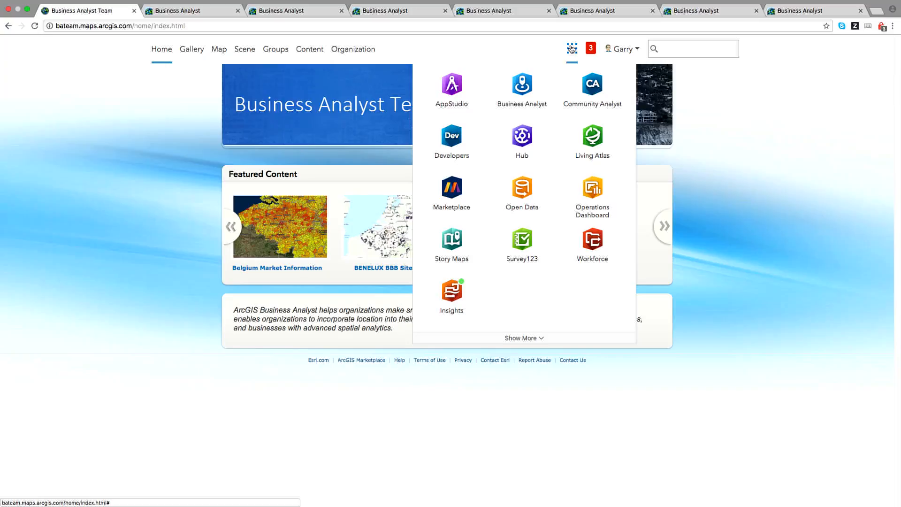
pyautogui.click(529, 89)
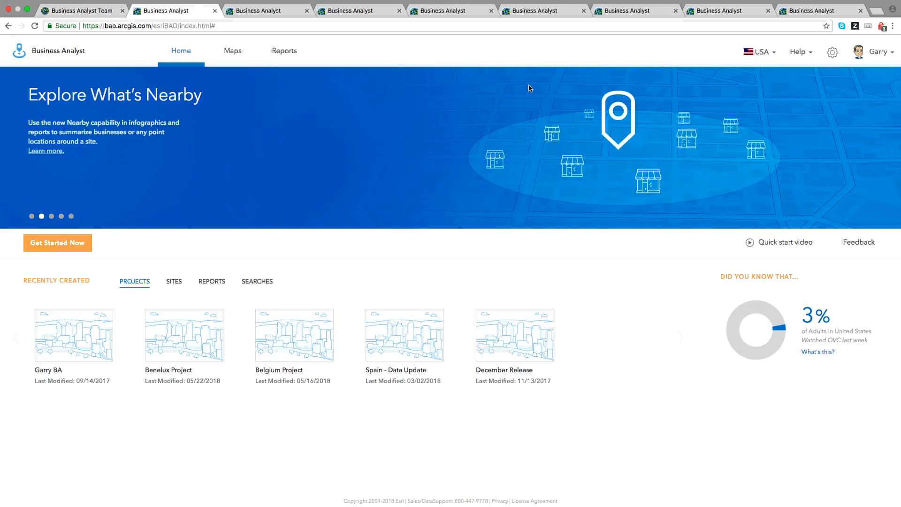
# Open the first recently created BA project to show its sites, web maps and layers.
pyautogui.moveTo(76, 334)
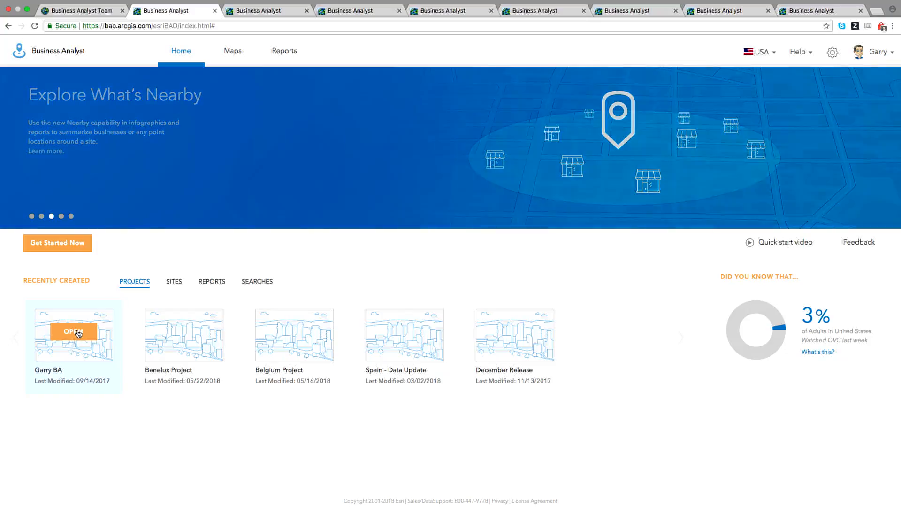
pyautogui.click(76, 333)
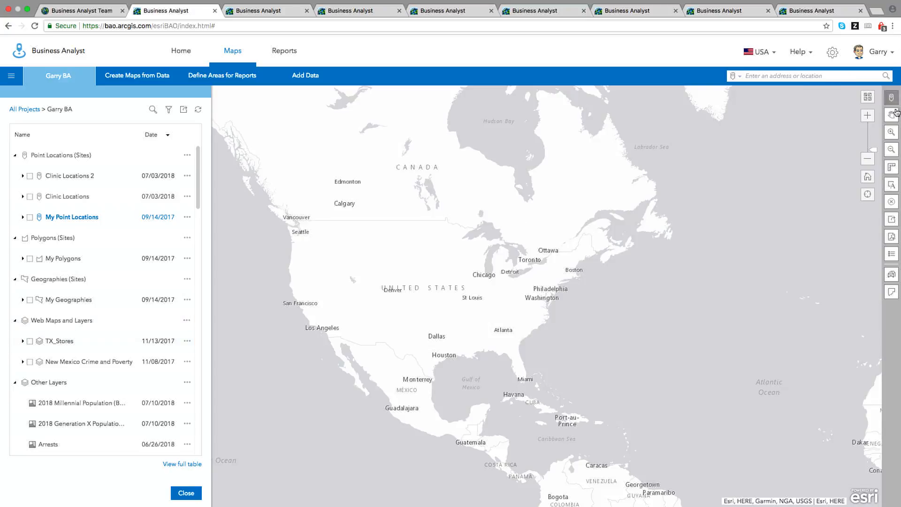
# Box-zoom from southern California's coast into San Diego, then begin a new Color-Coded Map.
pyautogui.click(891, 132)
pyautogui.moveTo(322, 333)
pyautogui.mouseDown()
pyautogui.moveTo(350, 343)
pyautogui.moveTo(338, 339)
pyautogui.mouseUp()
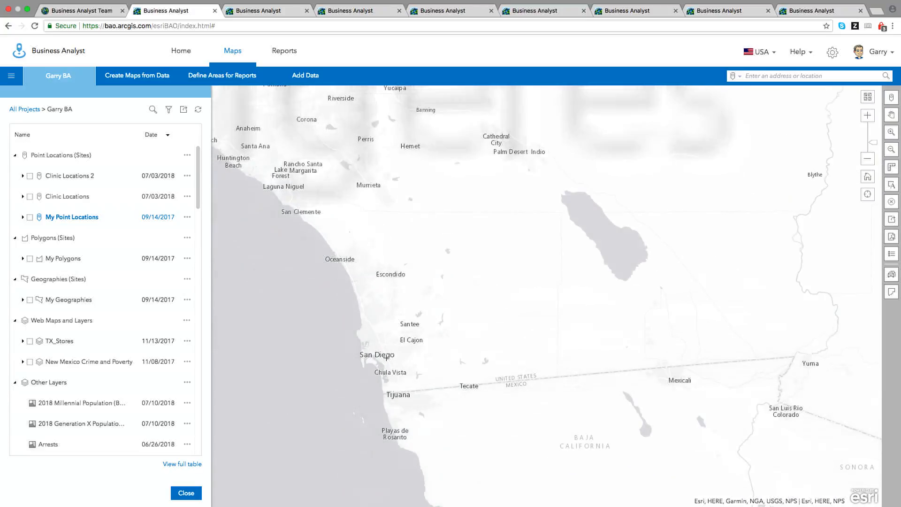
pyautogui.moveTo(323, 288); pyautogui.dragTo(471, 397)
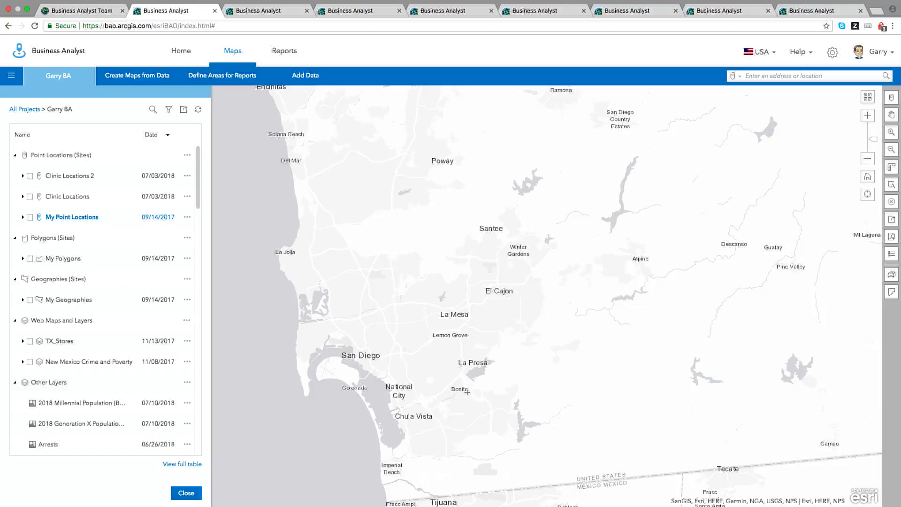
pyautogui.click(127, 80)
pyautogui.click(173, 128)
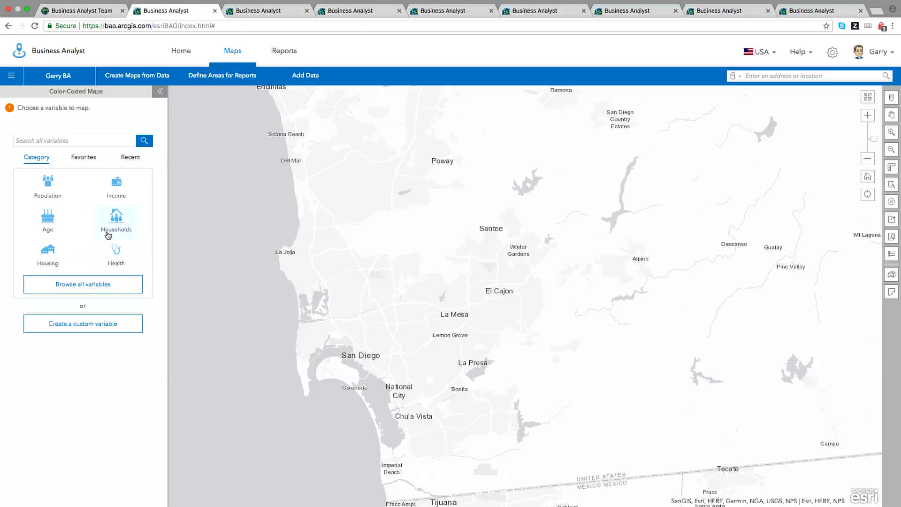
# Color-code San Diego tracts by 2018 Millennial Population as a percentage, from Population > Generations.
pyautogui.click(95, 288)
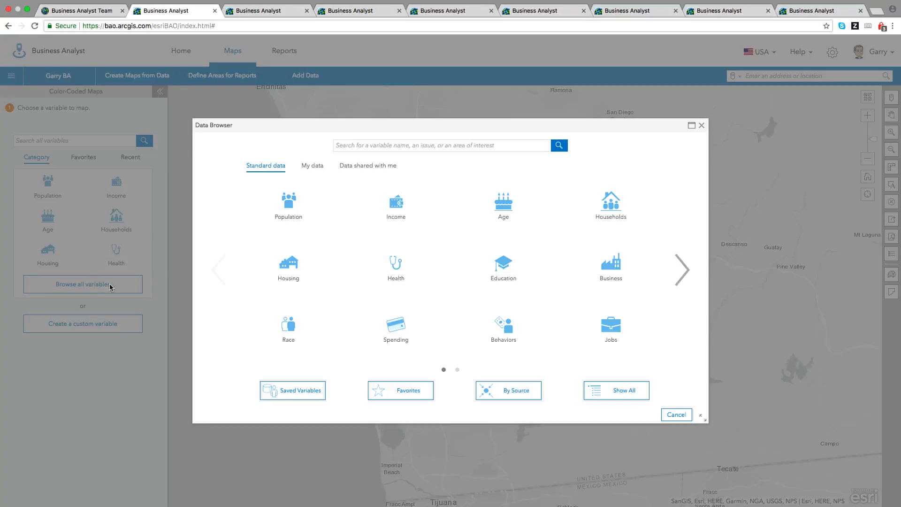
pyautogui.click(291, 211)
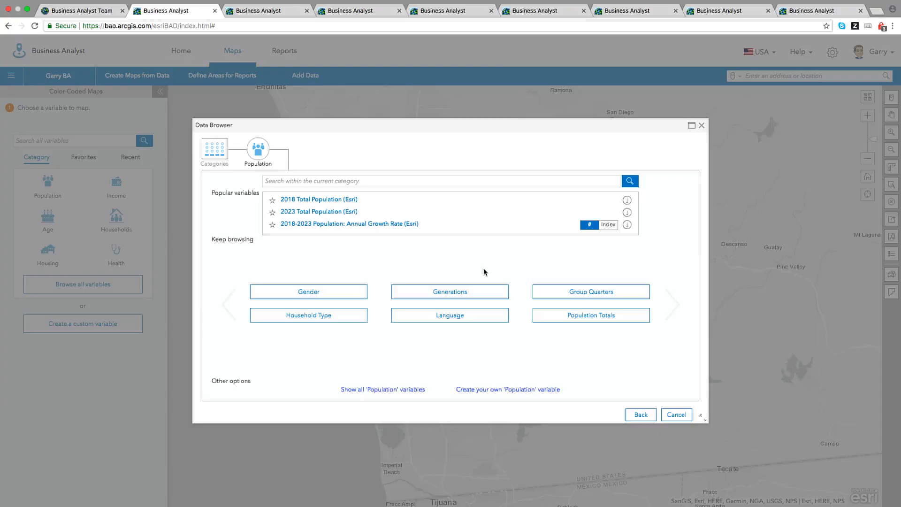
pyautogui.click(482, 295)
pyautogui.click(341, 194)
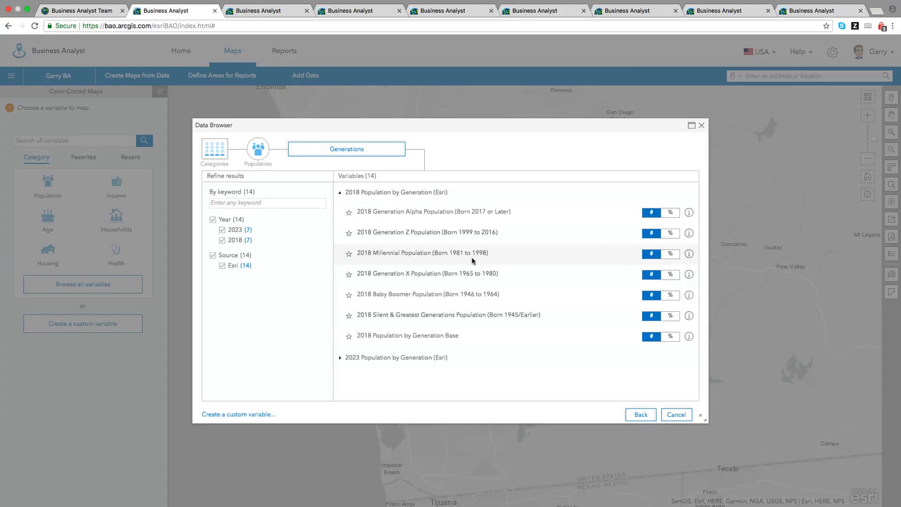
pyautogui.click(669, 276)
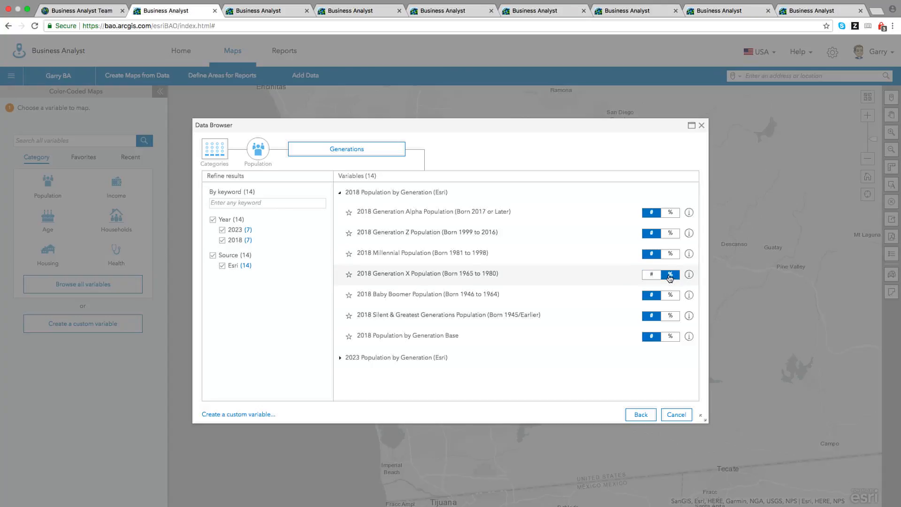
pyautogui.click(670, 255)
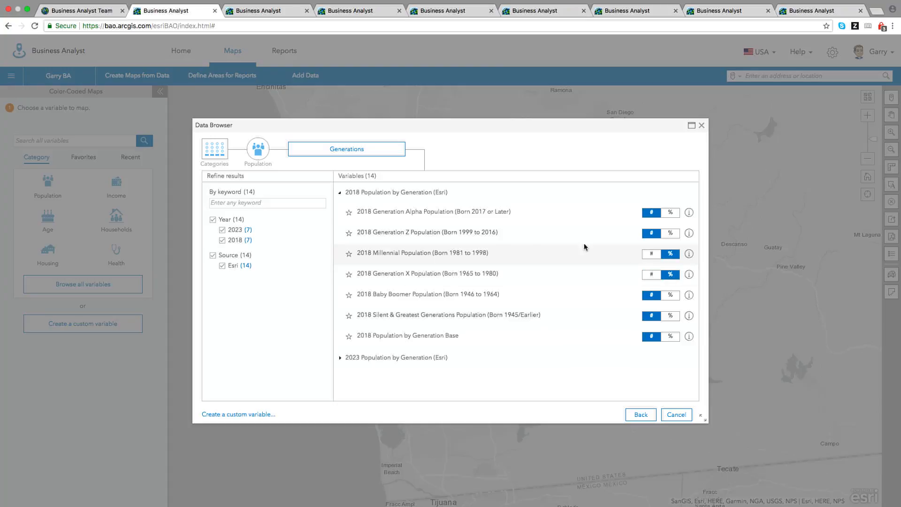
pyautogui.click(429, 255)
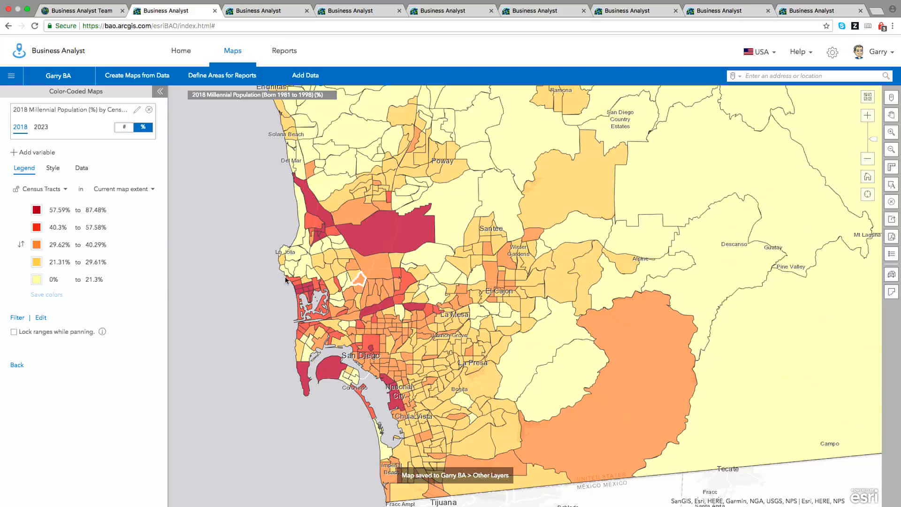
# Filter to tracts above about 61% Millennial, then switch to the Riverside clinic-sites project tab.
pyautogui.click(17, 318)
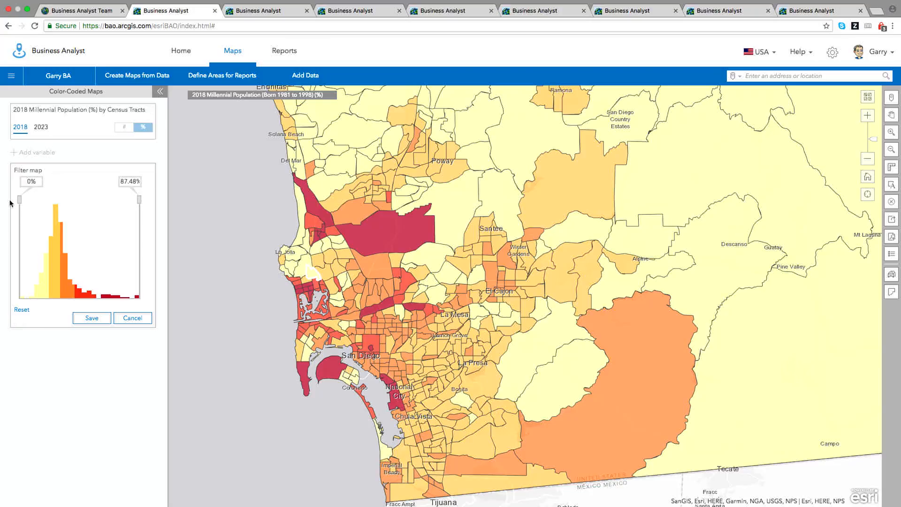
pyautogui.moveTo(21, 204); pyautogui.dragTo(104, 210)
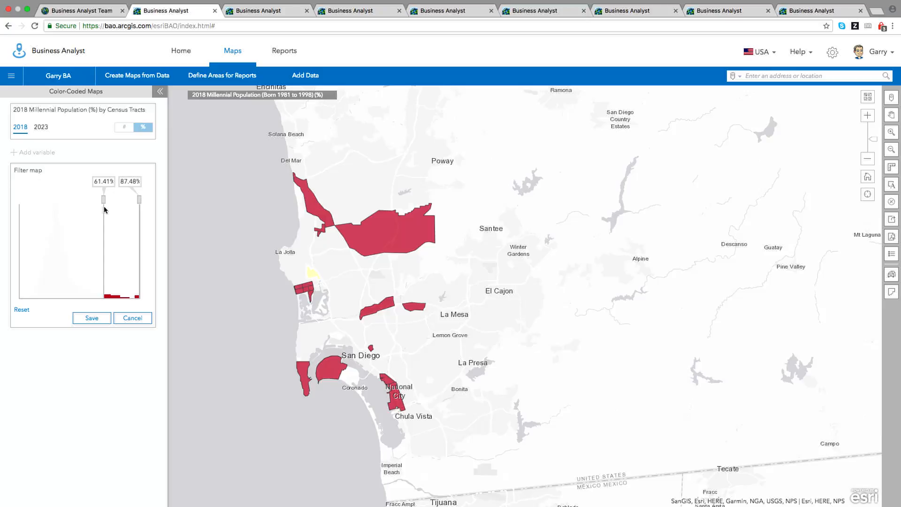
pyautogui.click(245, 14)
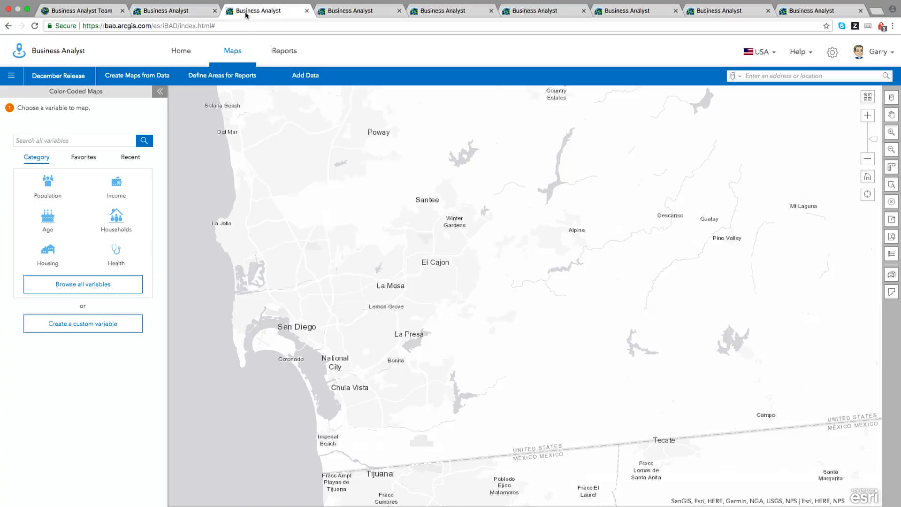
pyautogui.click(346, 10)
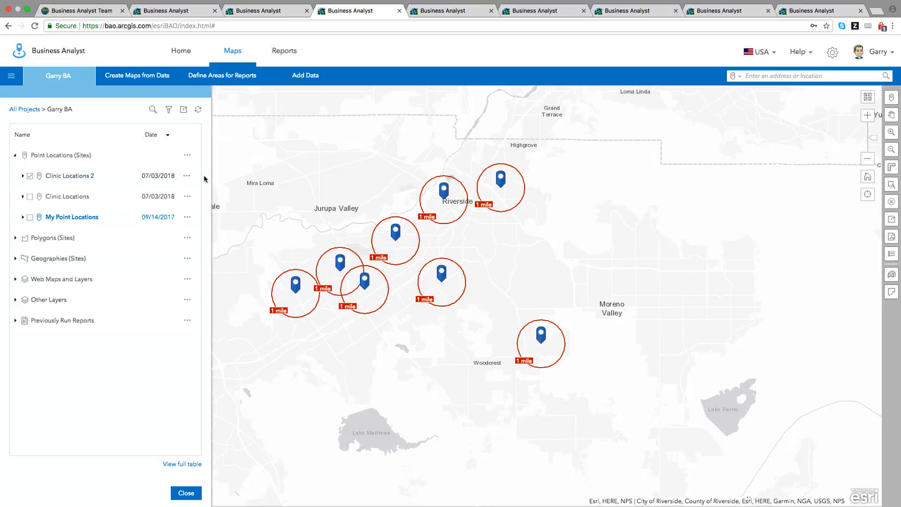
# Browse the Clinic Locations 2 attribute table, then bring up its Filter by attributes panel.
pyautogui.click(188, 176)
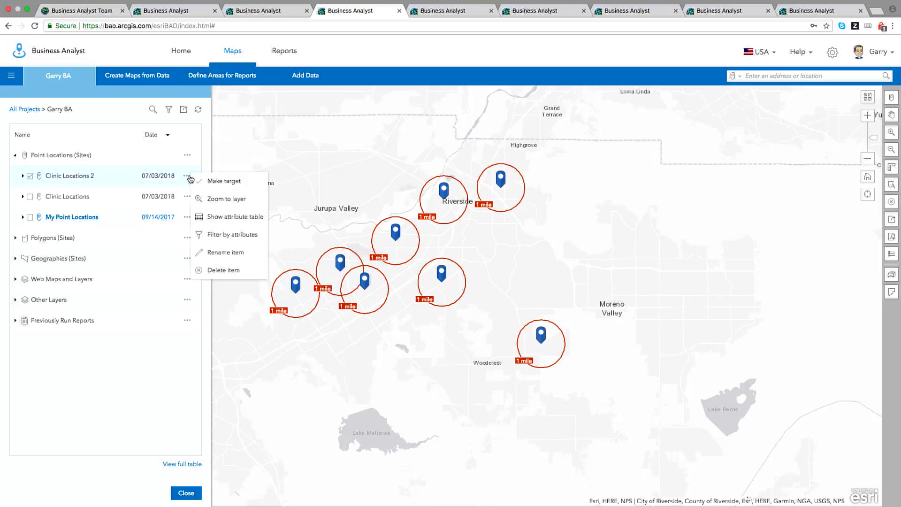
pyautogui.click(234, 220)
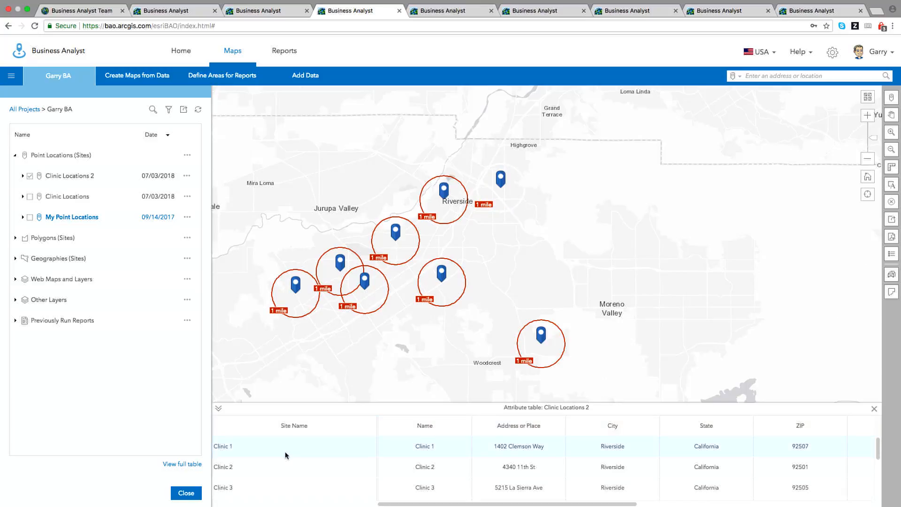
pyautogui.scroll(-1, 337, 460)
pyautogui.scroll(-3, 337, 460)
pyautogui.moveTo(505, 505); pyautogui.dragTo(628, 505)
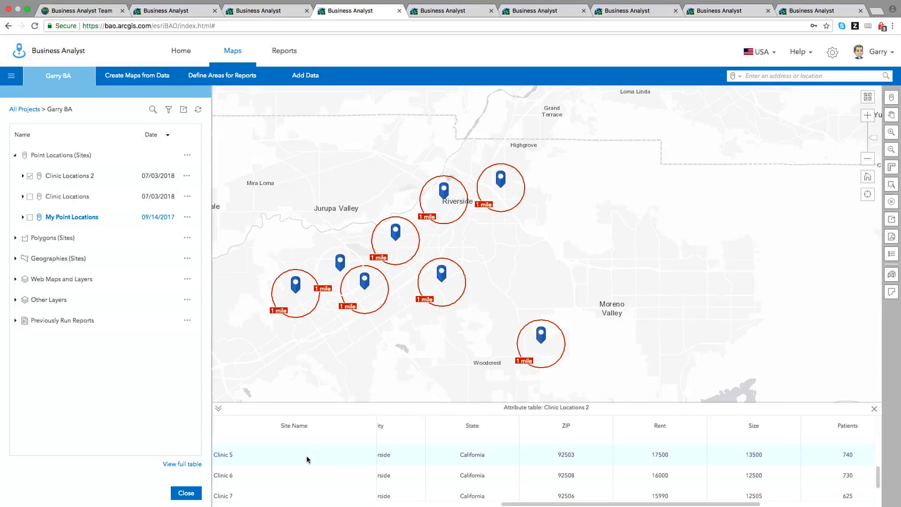
pyautogui.scroll(-1, 296, 467)
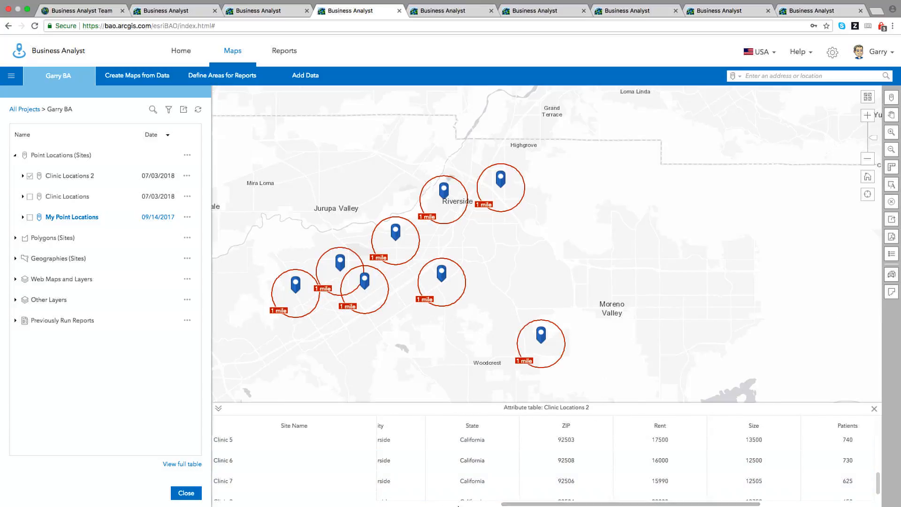
pyautogui.moveTo(511, 504); pyautogui.dragTo(557, 501)
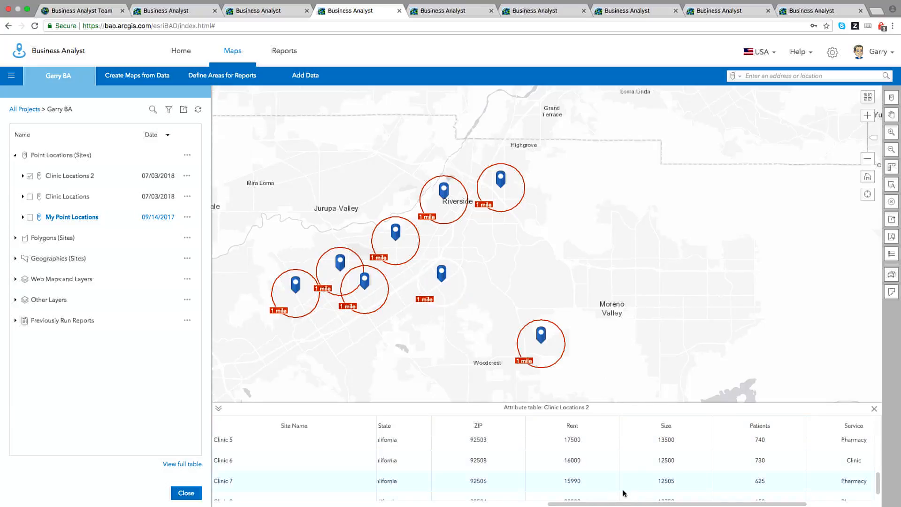
pyautogui.moveTo(592, 504); pyautogui.dragTo(423, 504)
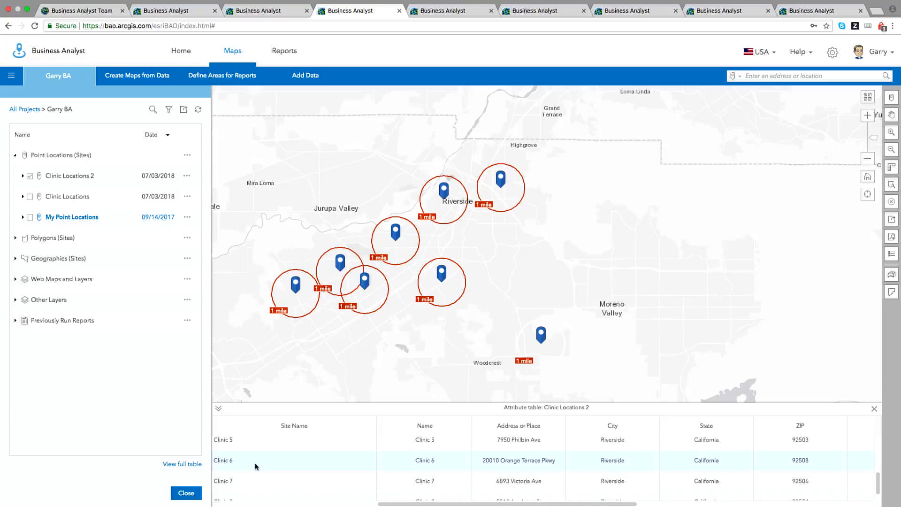
pyautogui.click(187, 176)
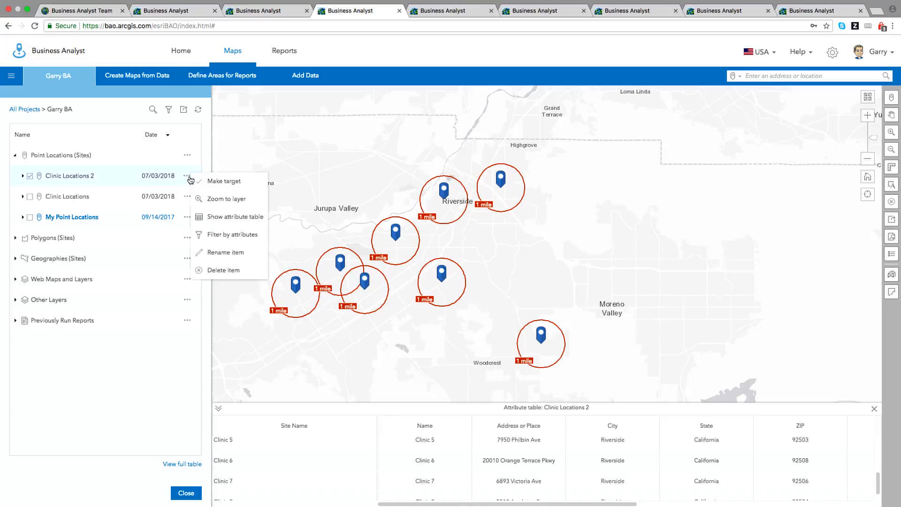
pyautogui.click(240, 237)
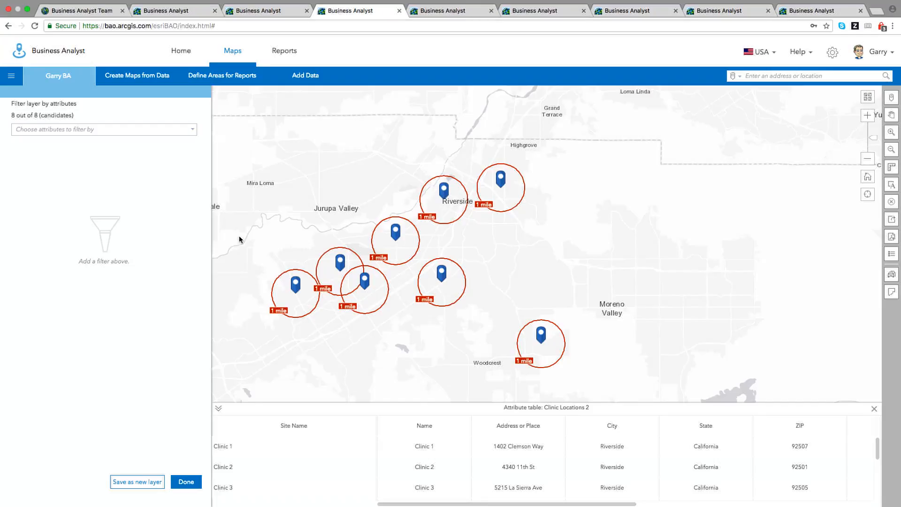
# Filter Clinic Locations 2 to clinics offering Pharmacy service.
pyautogui.click(195, 131)
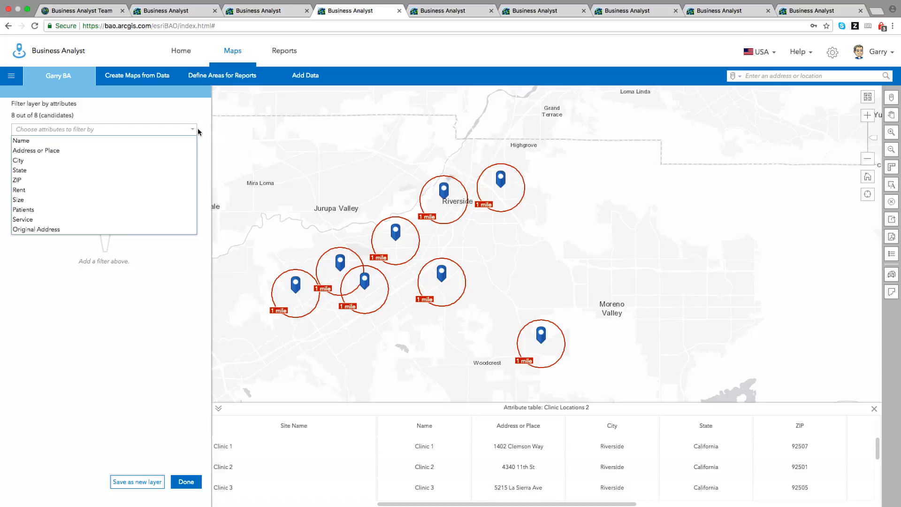
pyautogui.click(57, 219)
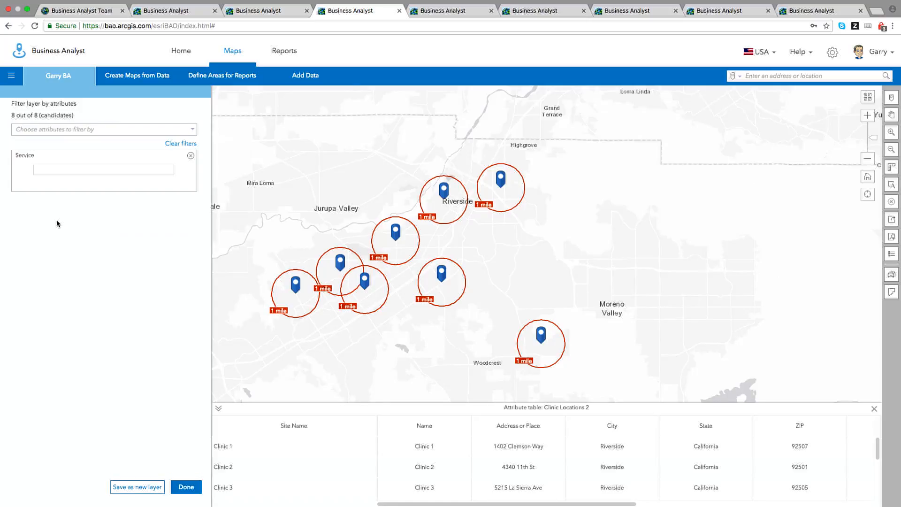
pyautogui.click(82, 171)
pyautogui.write('Ph')
pyautogui.click(49, 182)
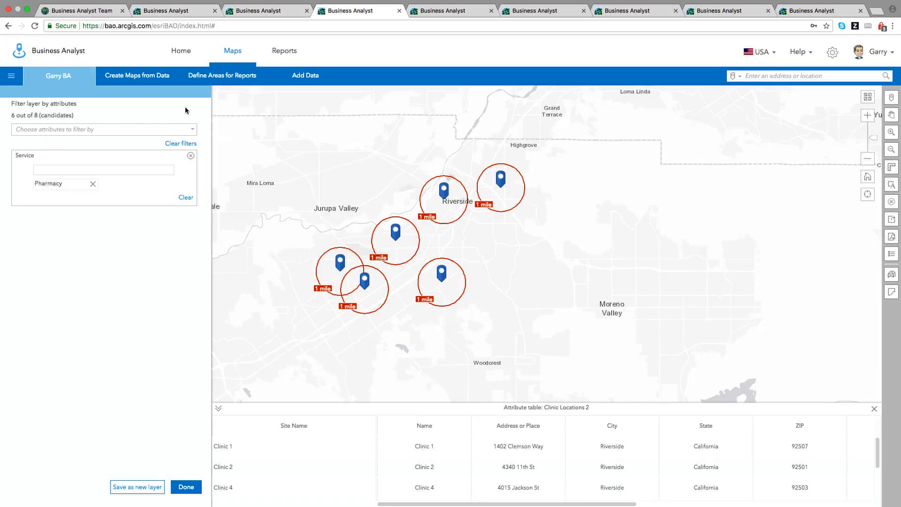
# Add a Size filter with a 12,000 minimum.
pyautogui.click(192, 129)
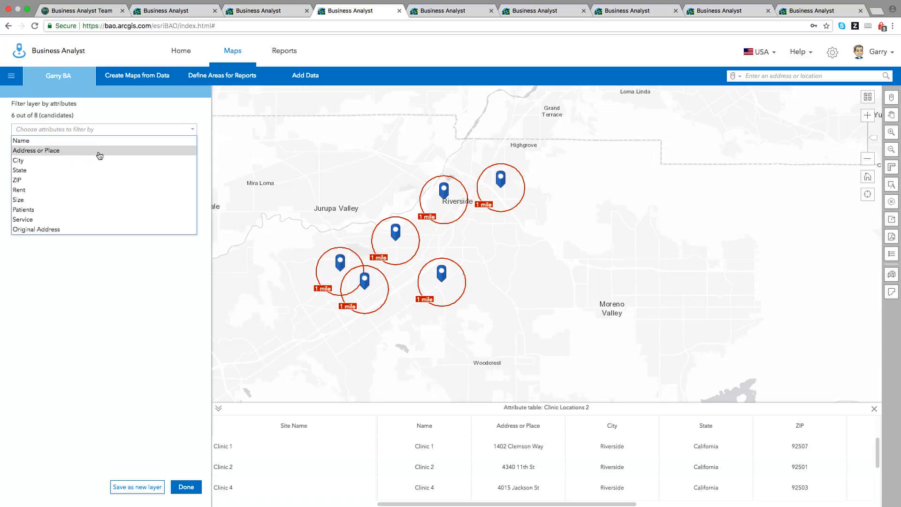
pyautogui.click(50, 201)
pyautogui.doubleClick(56, 226)
pyautogui.write('12000')
pyautogui.press('Return')
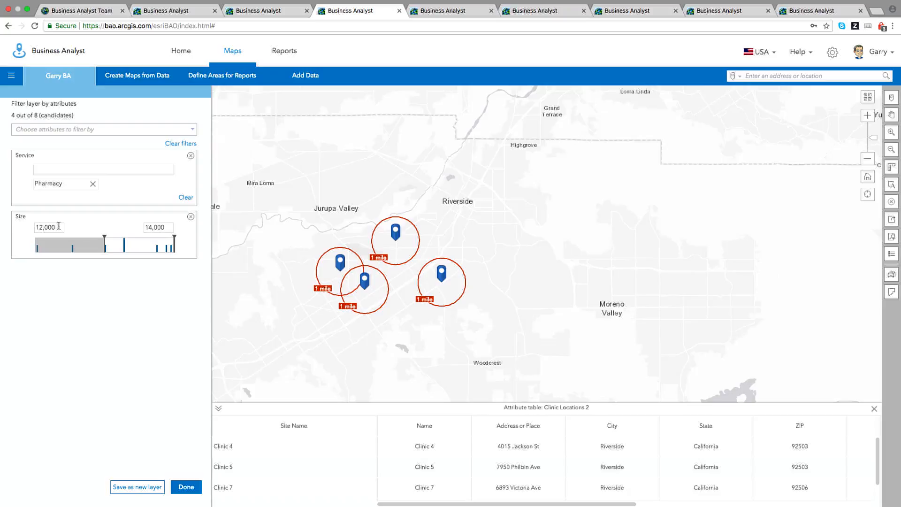
# Add a Patients filter of 657.81–740 so only Clinic 5 remains, and show its details.
pyautogui.click(196, 133)
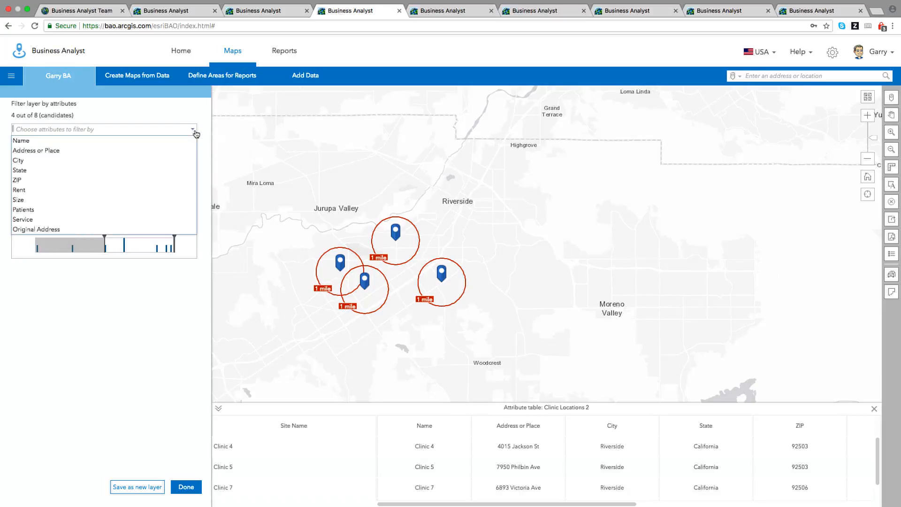
pyautogui.click(45, 211)
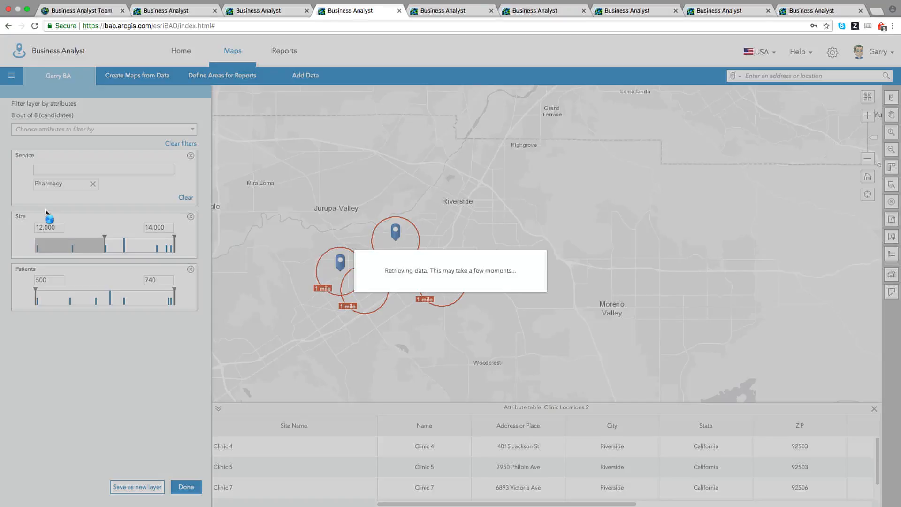
pyautogui.moveTo(36, 289); pyautogui.dragTo(126, 290)
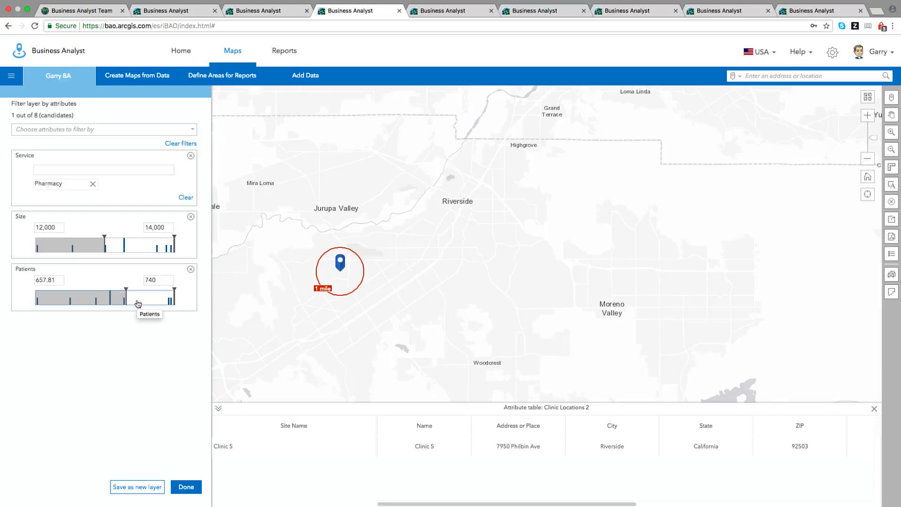
pyautogui.click(337, 264)
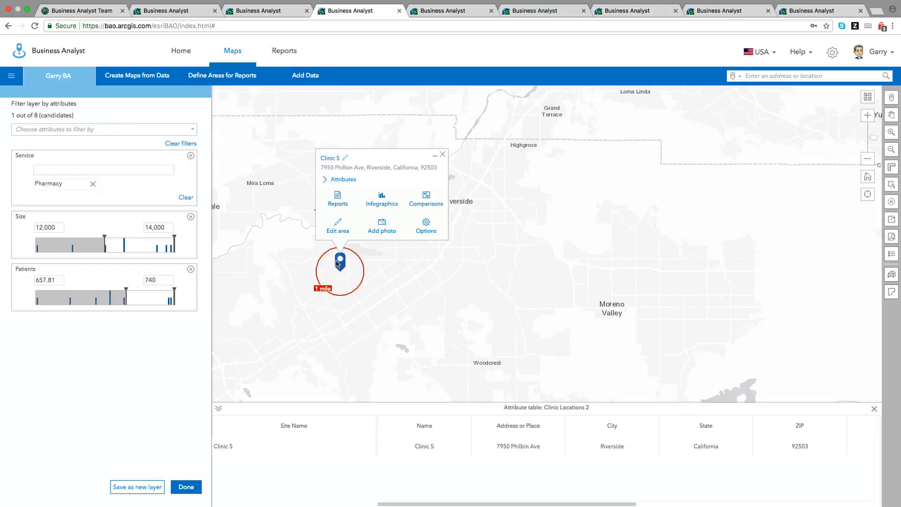
# Generate the Key Facts infographic for Clinic 5's one-mile ring from its popup.
pyautogui.click(383, 202)
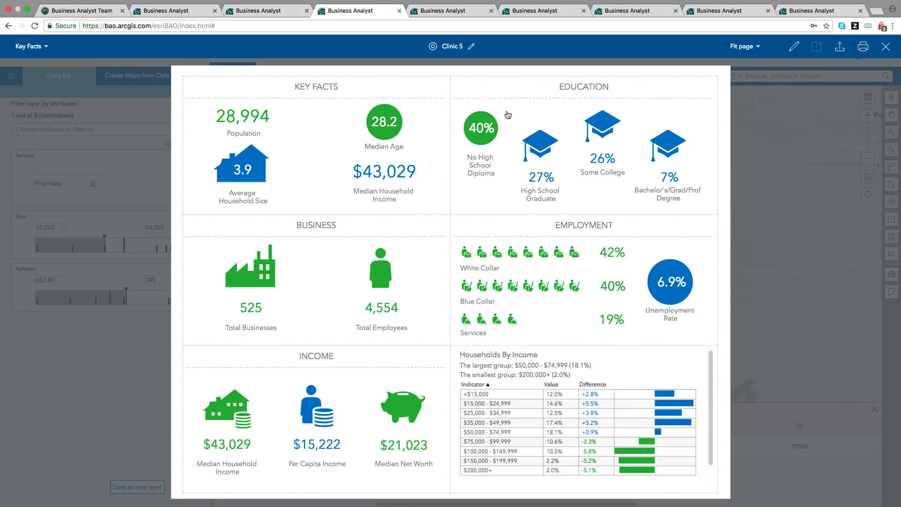
pyautogui.moveTo(403, 131)
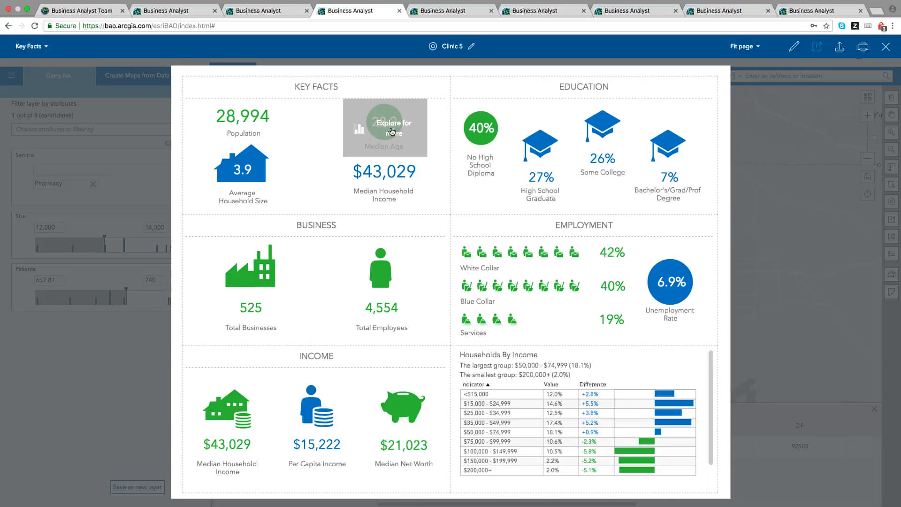
pyautogui.click(392, 131)
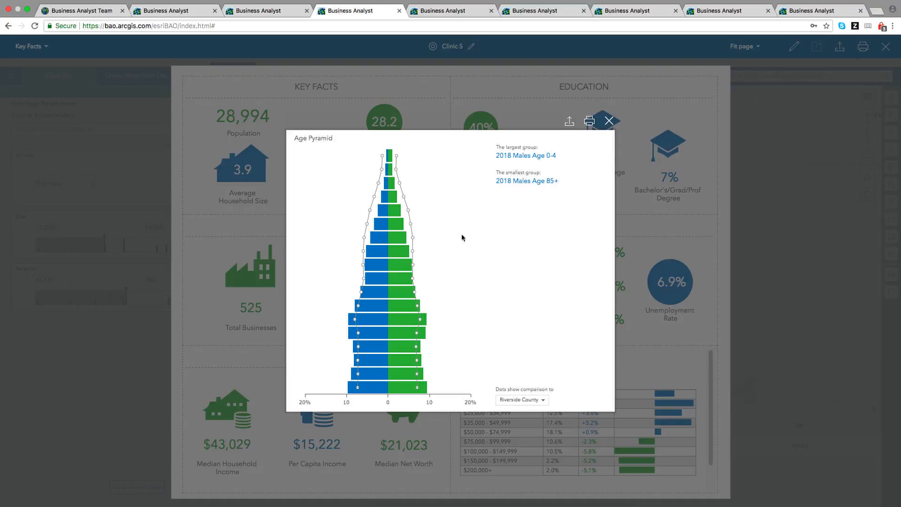
pyautogui.moveTo(410, 325)
pyautogui.click(542, 401)
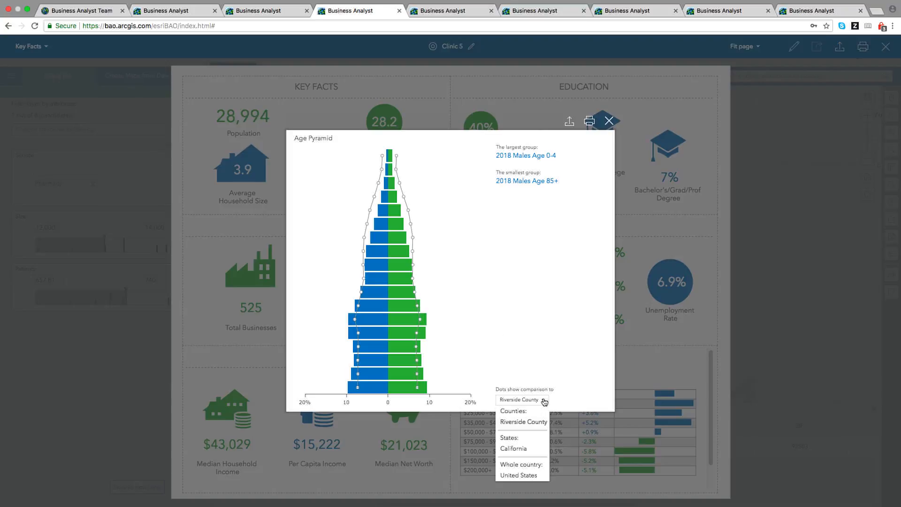
pyautogui.click(519, 449)
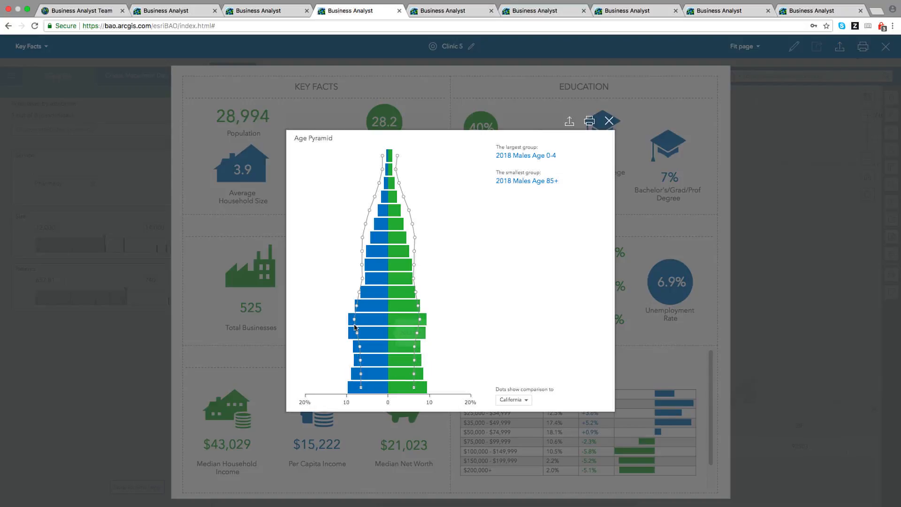
pyautogui.moveTo(354, 325)
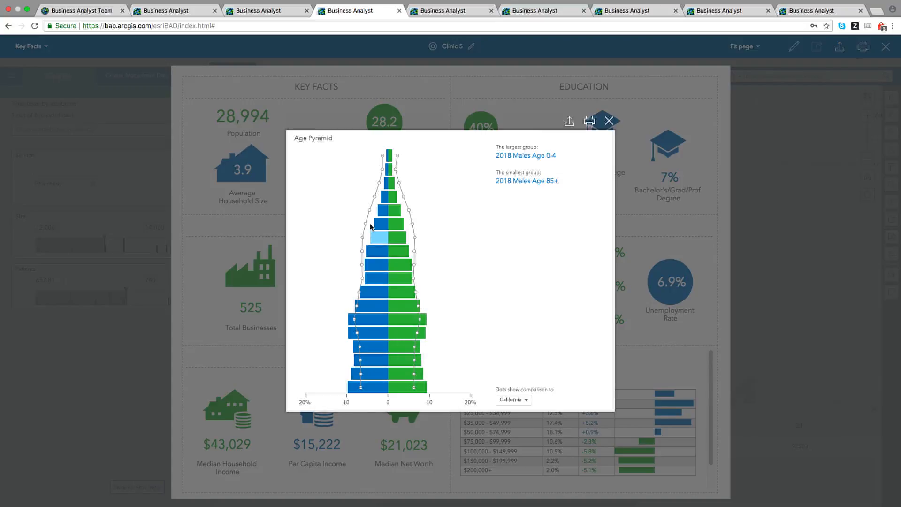
pyautogui.click(608, 121)
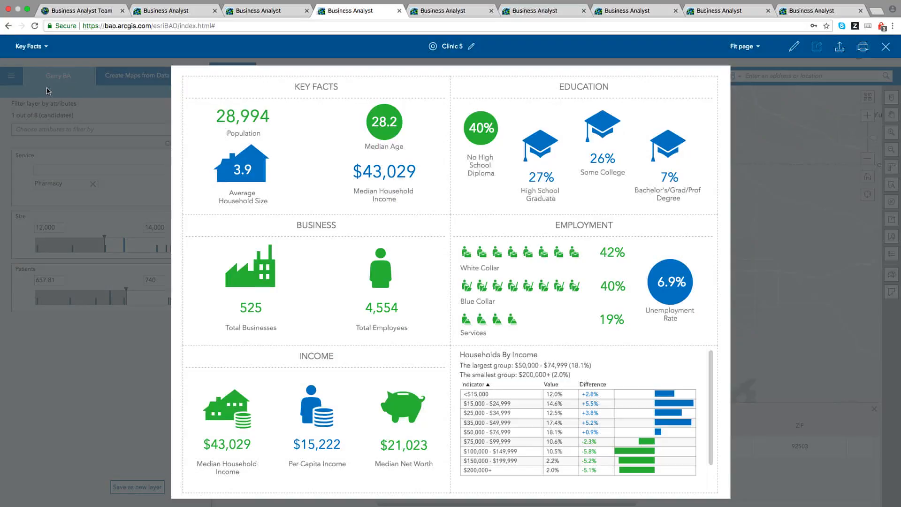
# Switch Clinic 5's infographic to Tapestry Profile and expand NeWest Residents (31.6% of households).
pyautogui.click(46, 48)
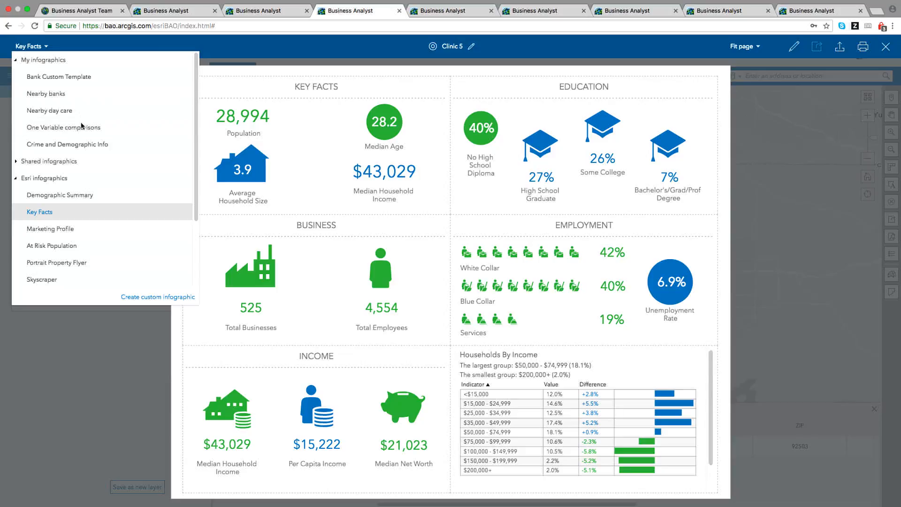
pyautogui.scroll(-3, 102, 197)
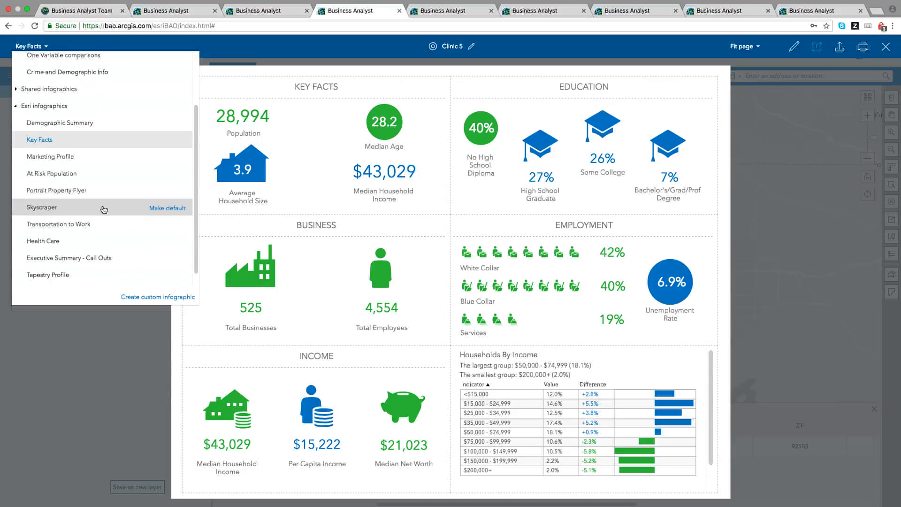
pyautogui.scroll(-1, 104, 209)
pyautogui.click(60, 263)
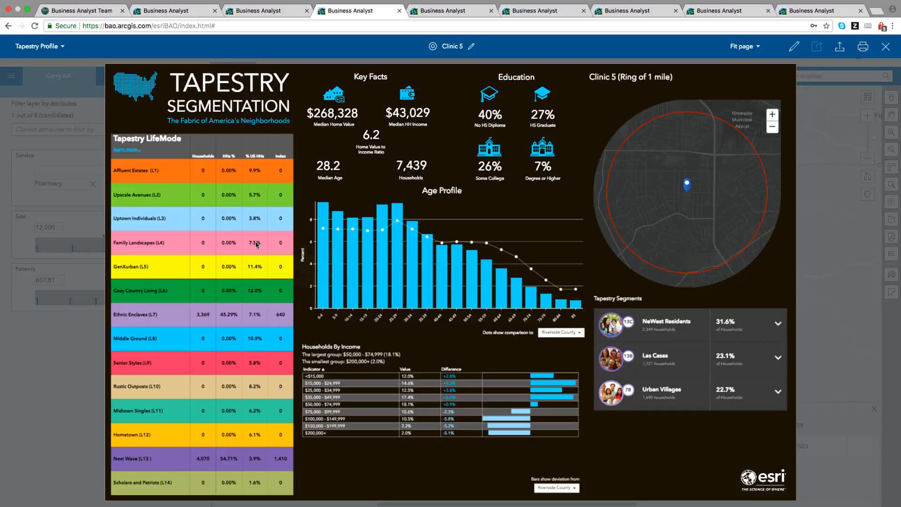
pyautogui.moveTo(459, 287)
pyautogui.moveTo(279, 463)
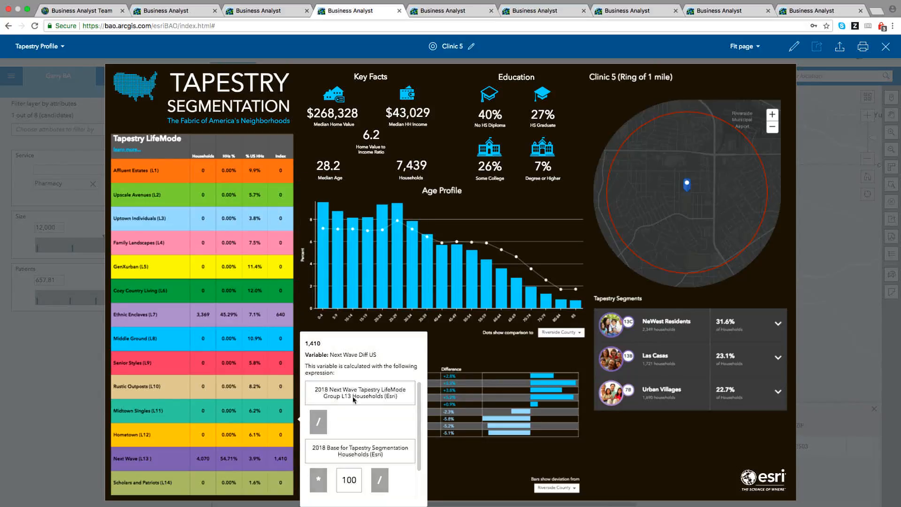
pyautogui.click(777, 324)
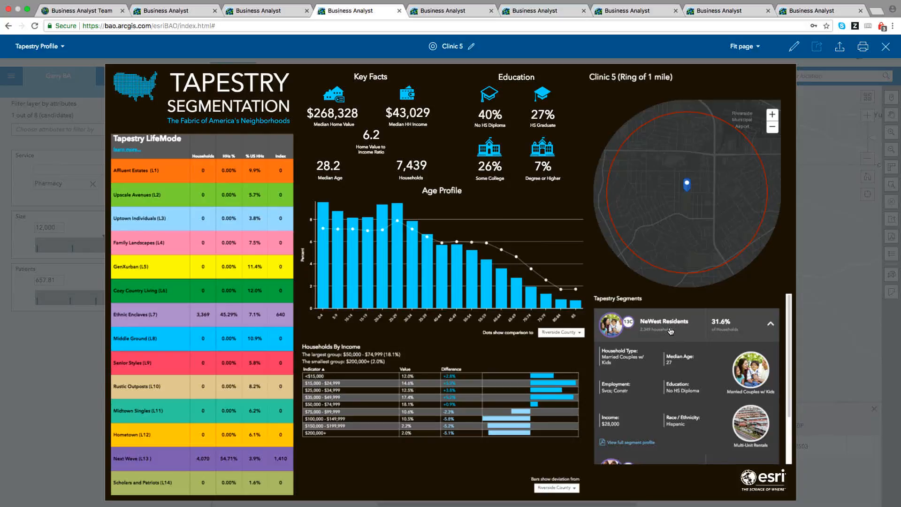
# View the 4-page NeWest Residents segment profile PDF, then go back to the Business Analyst tab.
pyautogui.click(638, 444)
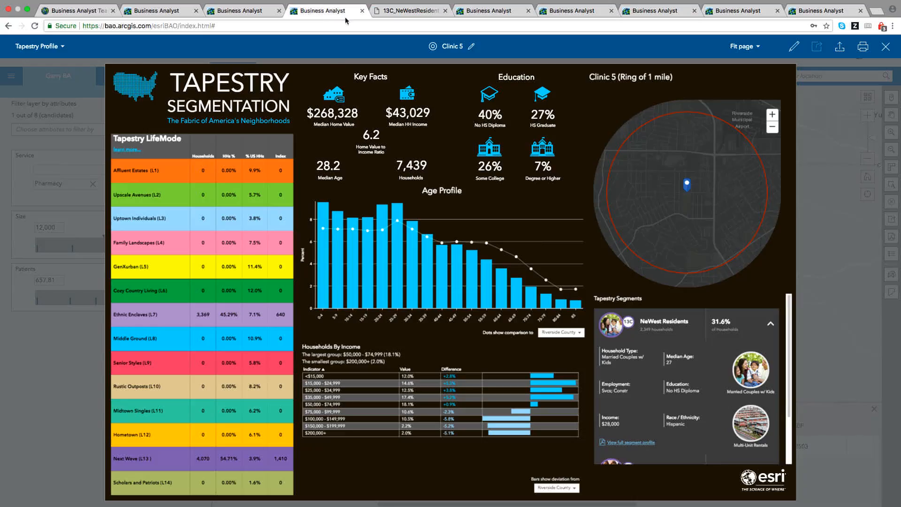
pyautogui.click(324, 10)
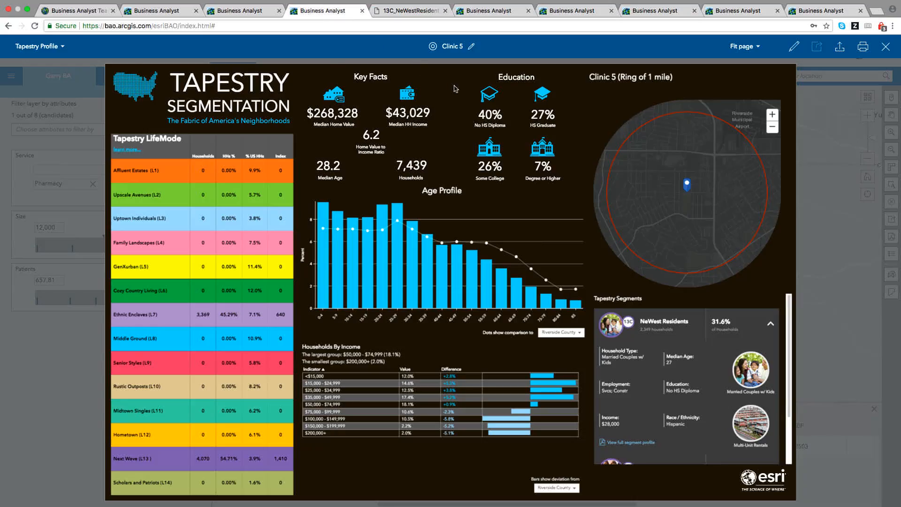
# Change Clinic 5's infographic from Tapestry Profile to Nearby Restaurants within the 1-mile ring.
pyautogui.click(61, 47)
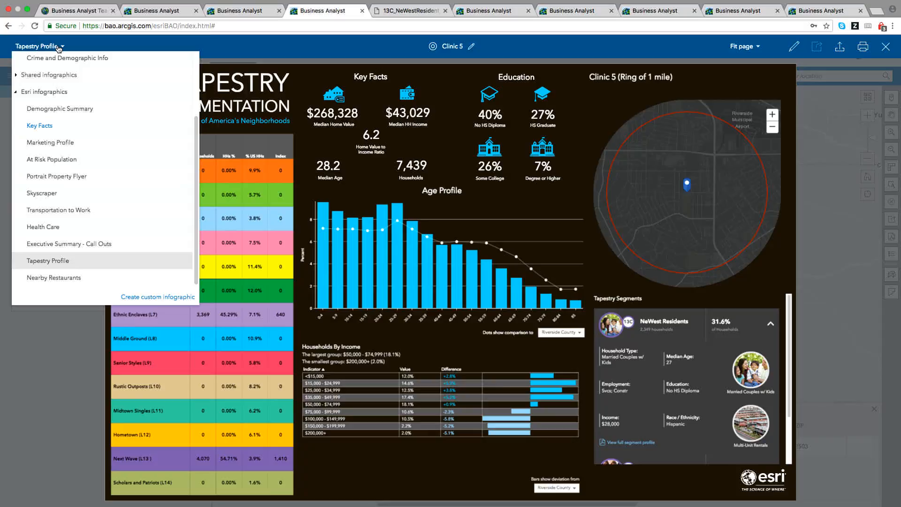
pyautogui.click(55, 283)
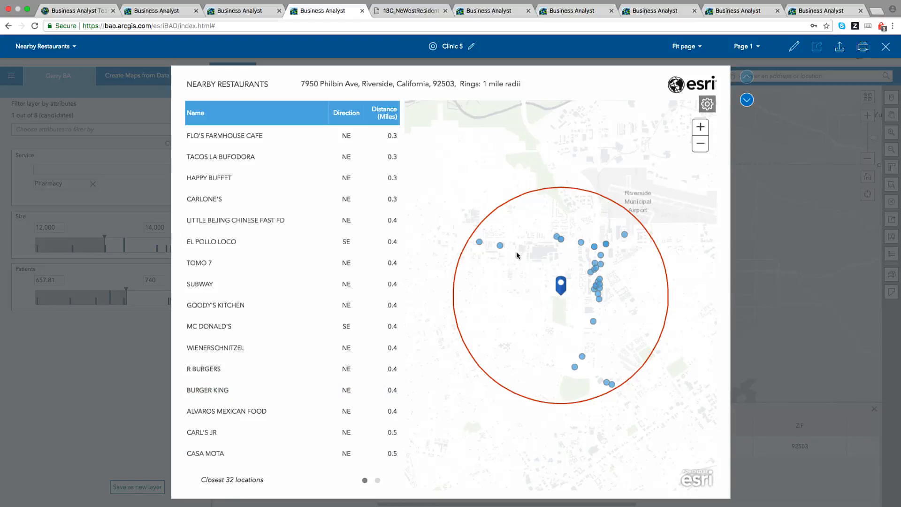
# Sort the nearby restaurants table by distance, nearest first.
pyautogui.moveTo(498, 247)
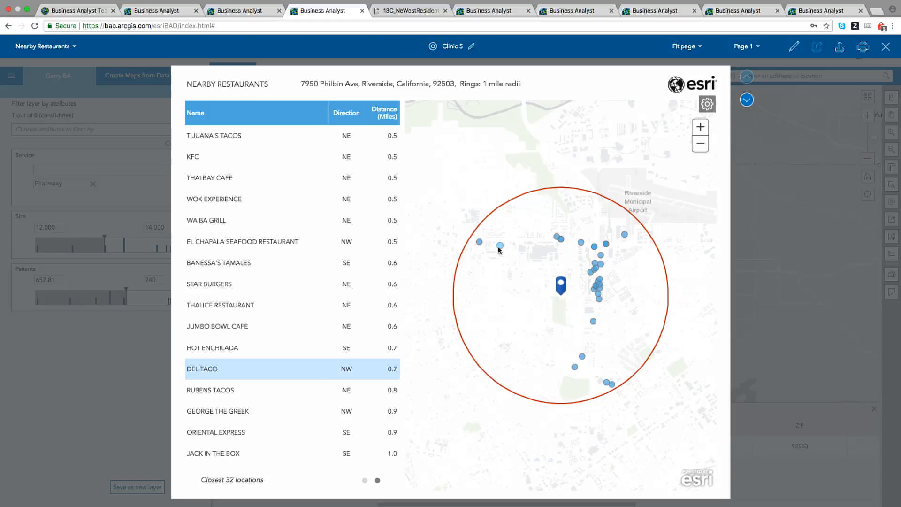
pyautogui.moveTo(356, 238)
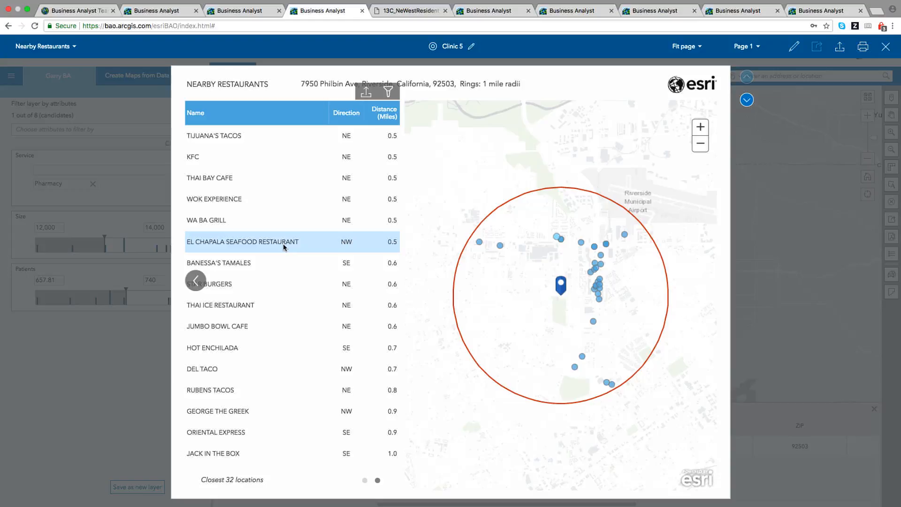
pyautogui.click(385, 124)
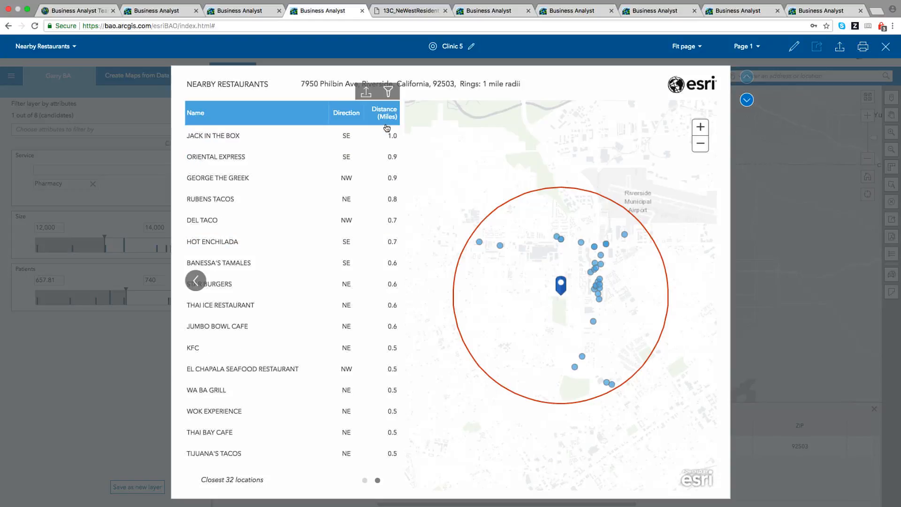
pyautogui.click(385, 127)
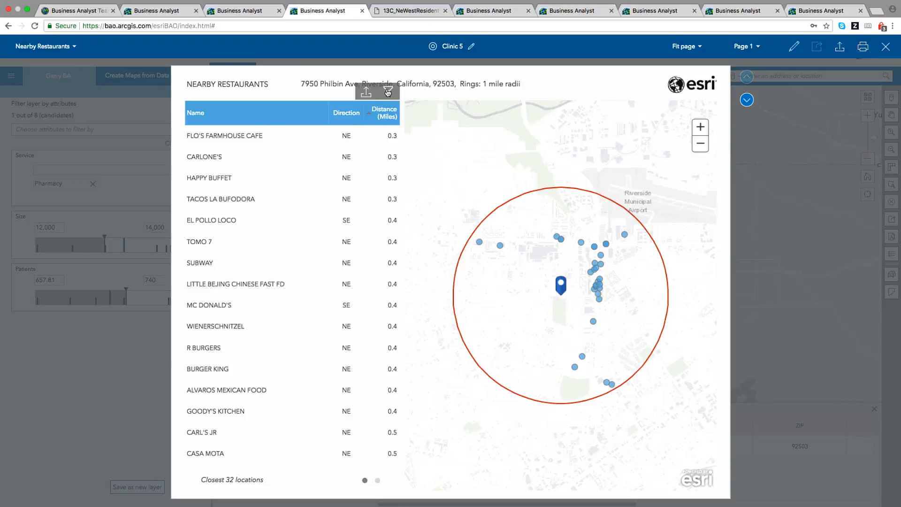
# Filter the restaurants to a 0.6-mile maximum distance and the keyword TACO.
pyautogui.click(388, 93)
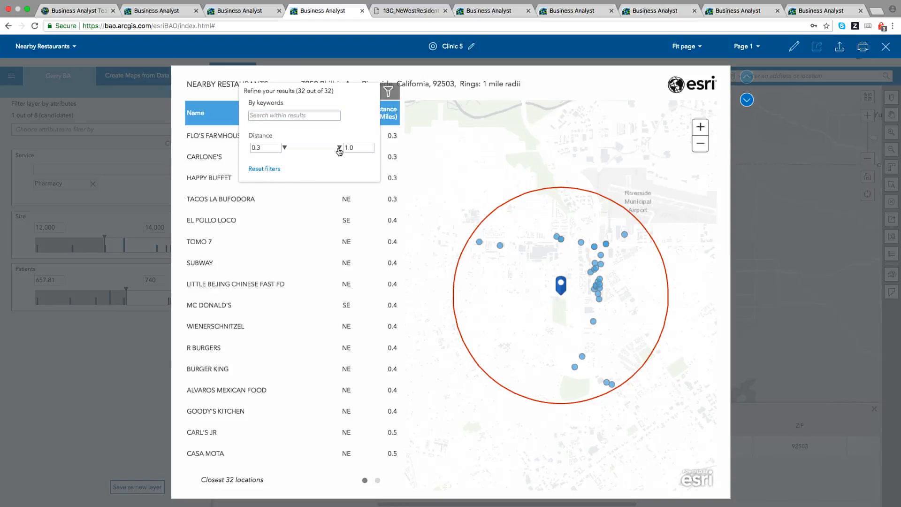
pyautogui.moveTo(338, 149)
pyautogui.mouseDown()
pyautogui.moveTo(308, 150)
pyautogui.moveTo(339, 149)
pyautogui.mouseUp()
pyautogui.click(284, 114)
pyautogui.write('TACO')
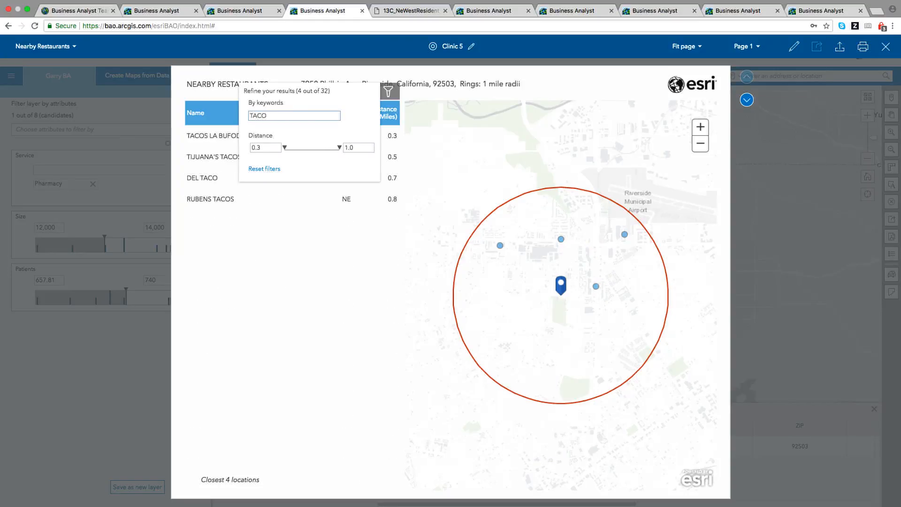
pyautogui.click(278, 264)
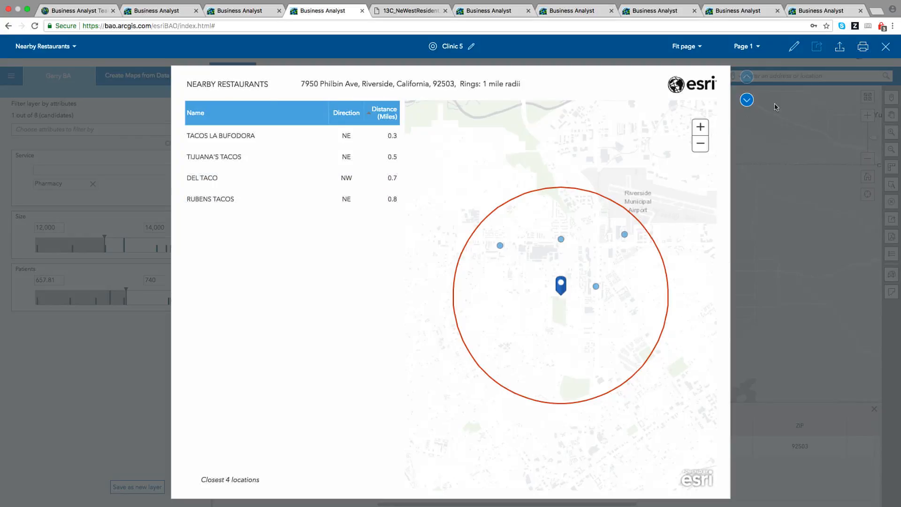
pyautogui.click(746, 100)
# Set the report zoom to 125% after trying 100%.
pyautogui.click(701, 47)
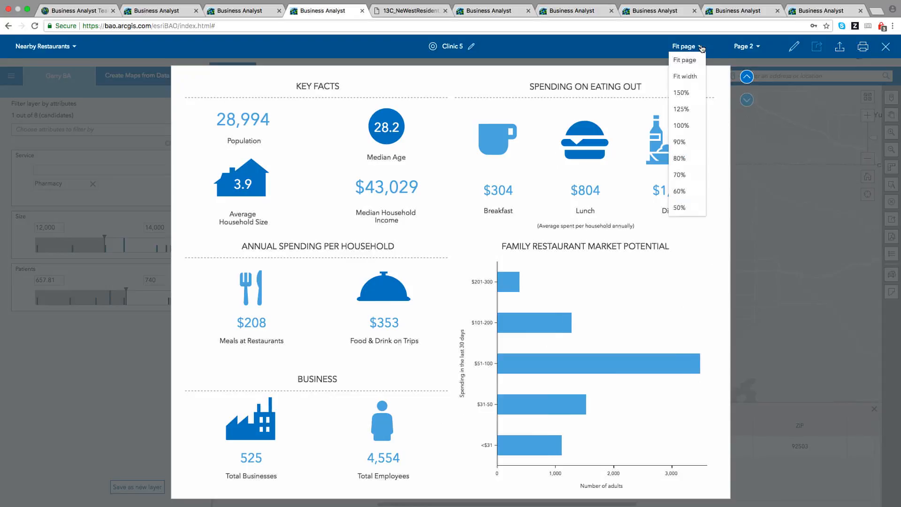
pyautogui.click(690, 126)
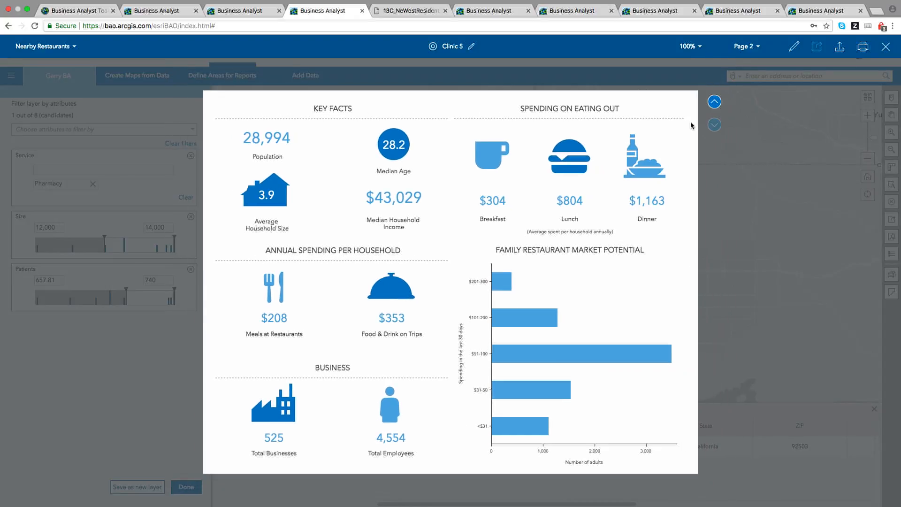
pyautogui.click(701, 47)
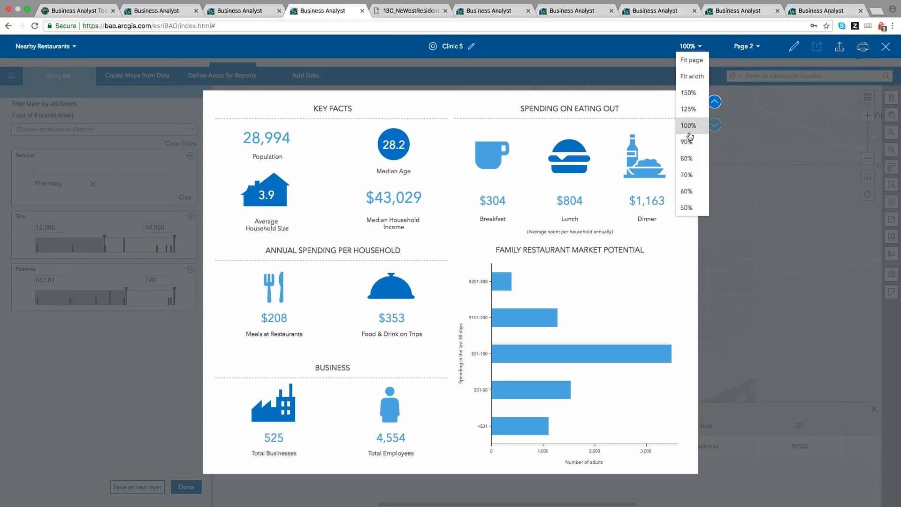
pyautogui.click(690, 109)
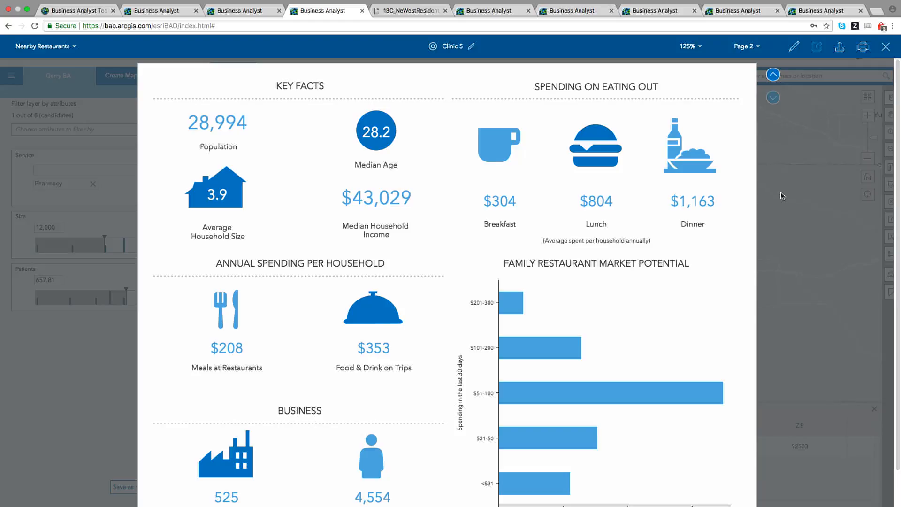
# Inspect the dinner spending breakdown chart, then go to the Tapestry Segmentation infographic tab.
pyautogui.click(708, 171)
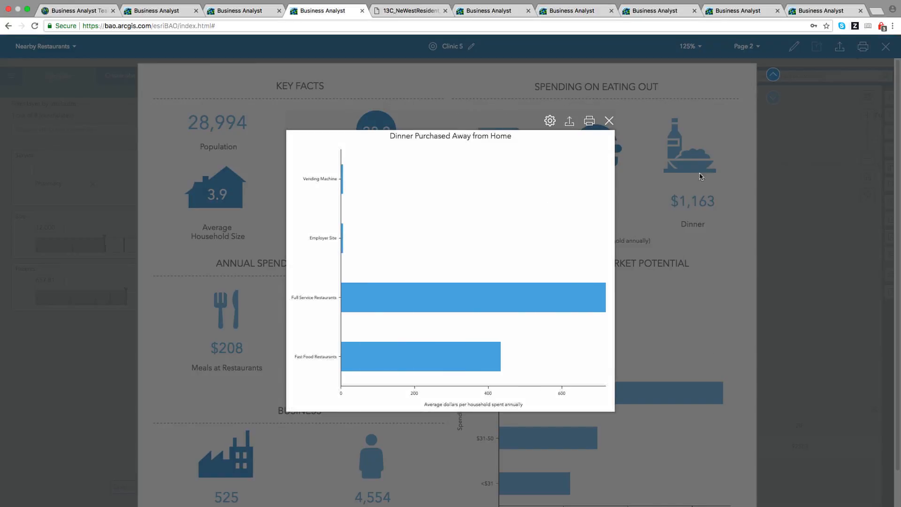
pyautogui.moveTo(529, 299)
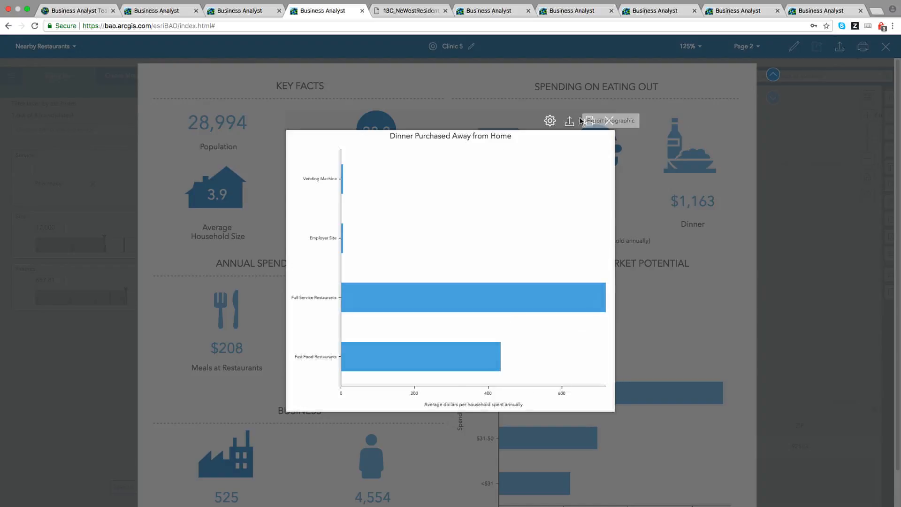
pyautogui.click(608, 121)
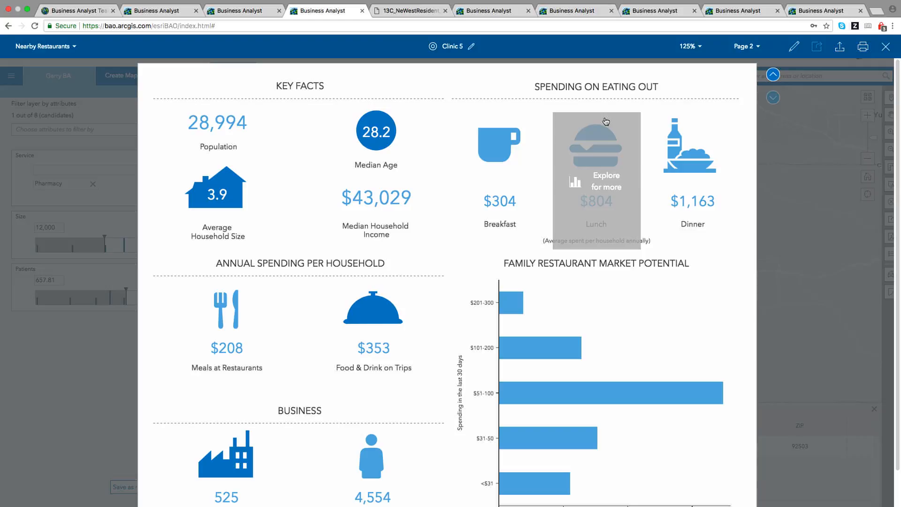
pyautogui.click(491, 13)
# Go to the seventh browser tab holding the blank three-panel infographic template in Build Reports.
pyautogui.click(563, 14)
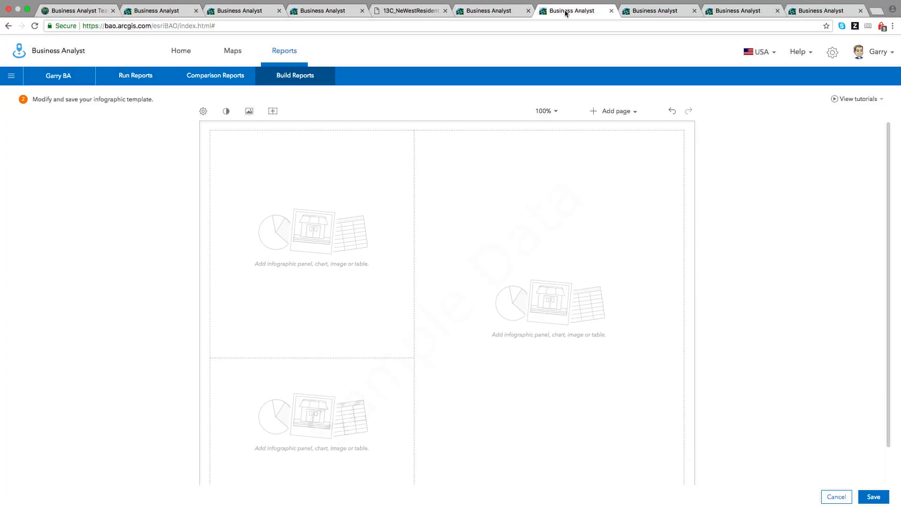
pyautogui.click(299, 80)
pyautogui.moveTo(533, 142)
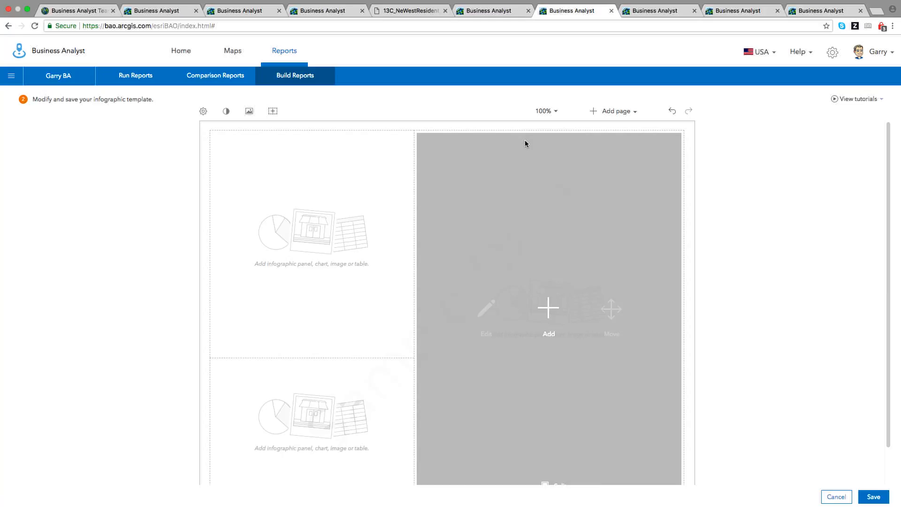
pyautogui.scroll(-2, 837, 195)
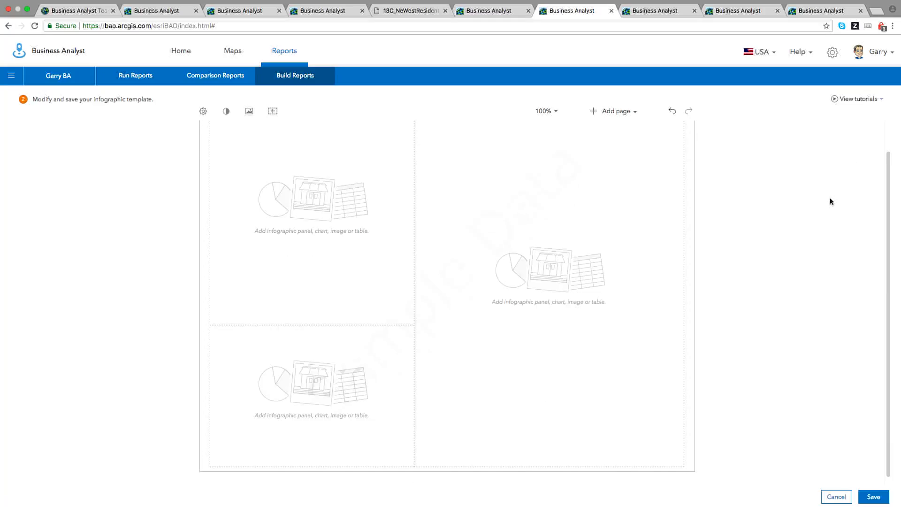
pyautogui.scroll(1, 826, 205)
pyautogui.scroll(1, 826, 205)
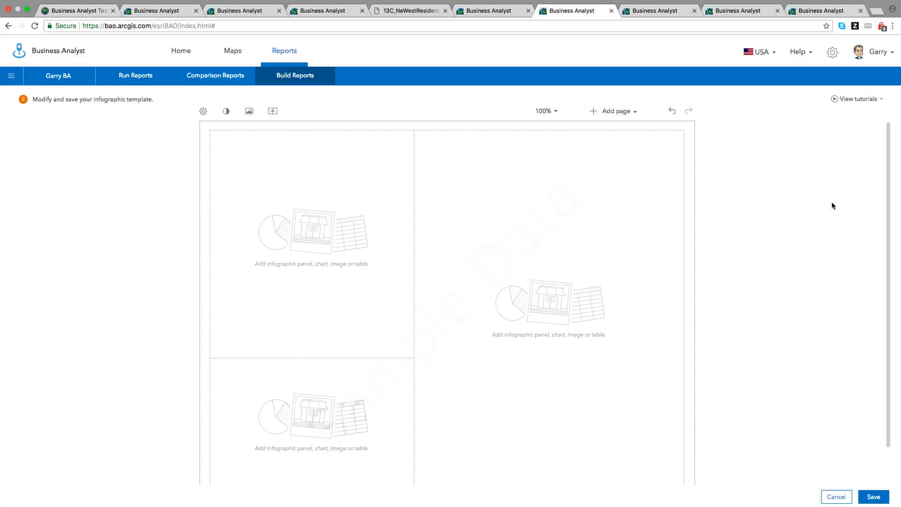
pyautogui.moveTo(636, 274)
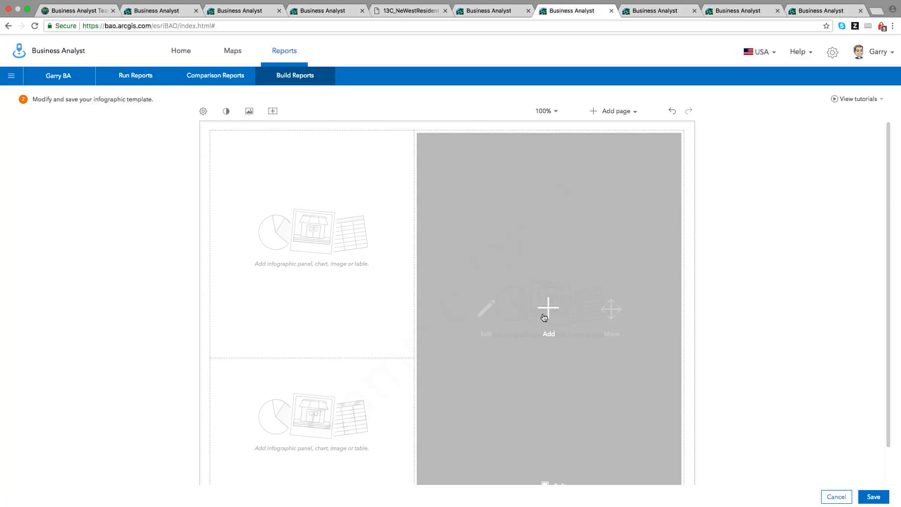
# Insert a Map into the right-hand panel using the Light Gray Canvas basemap.
pyautogui.click(550, 310)
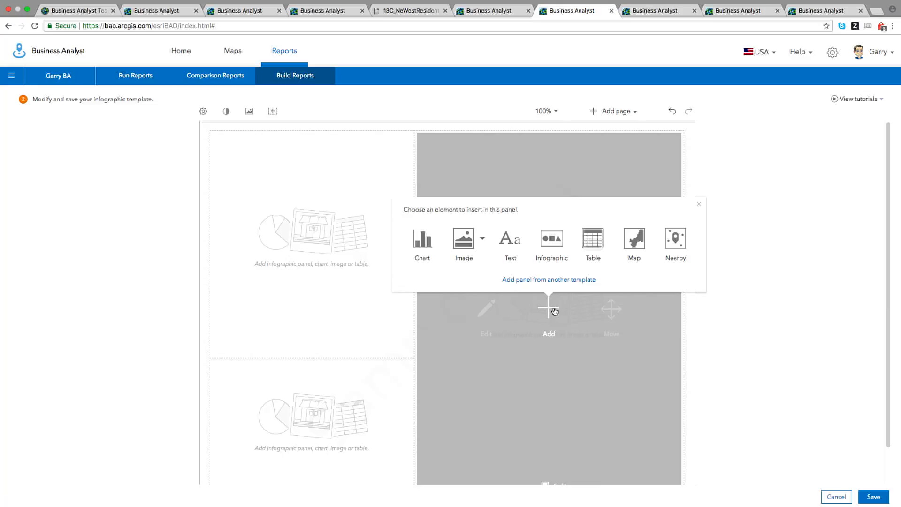
pyautogui.click(638, 241)
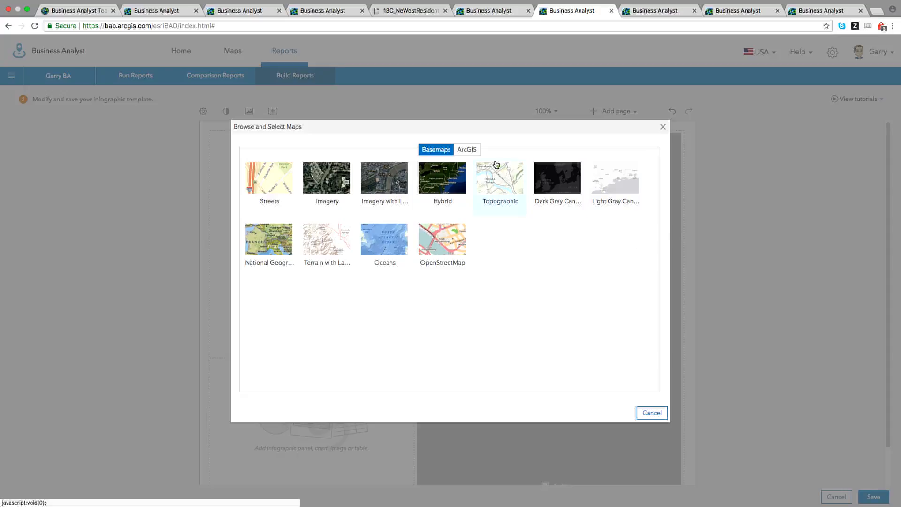
pyautogui.click(474, 151)
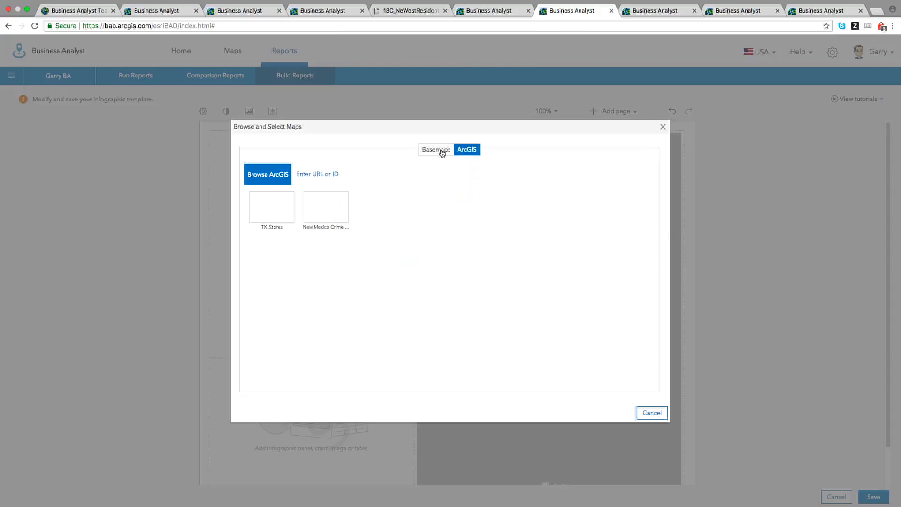
pyautogui.click(442, 150)
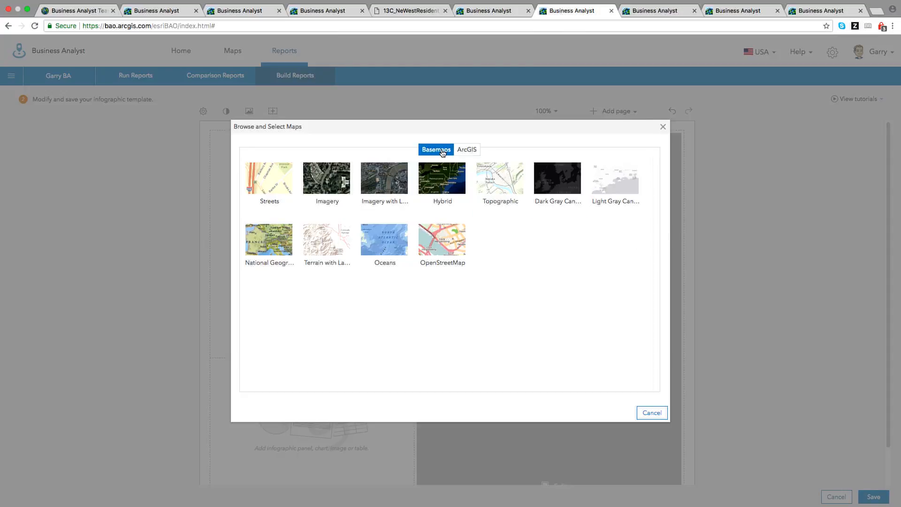
pyautogui.click(618, 193)
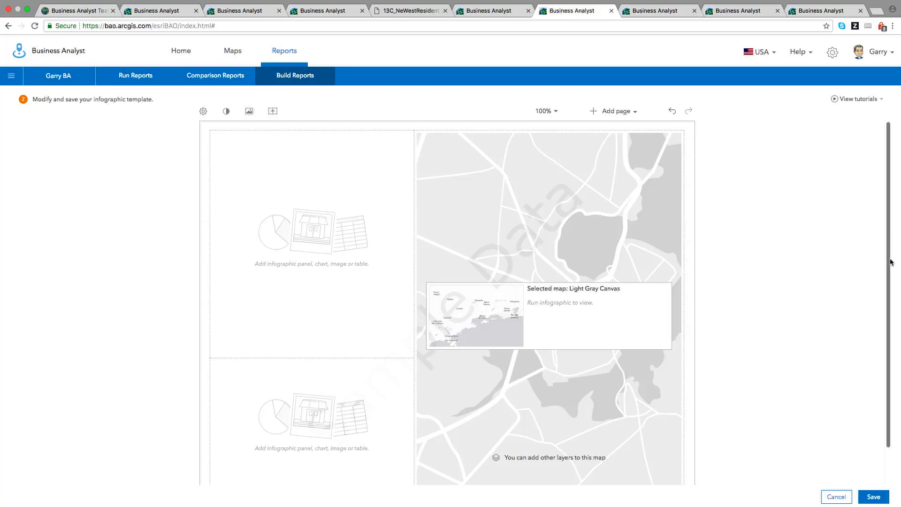
pyautogui.scroll(-1, 890, 262)
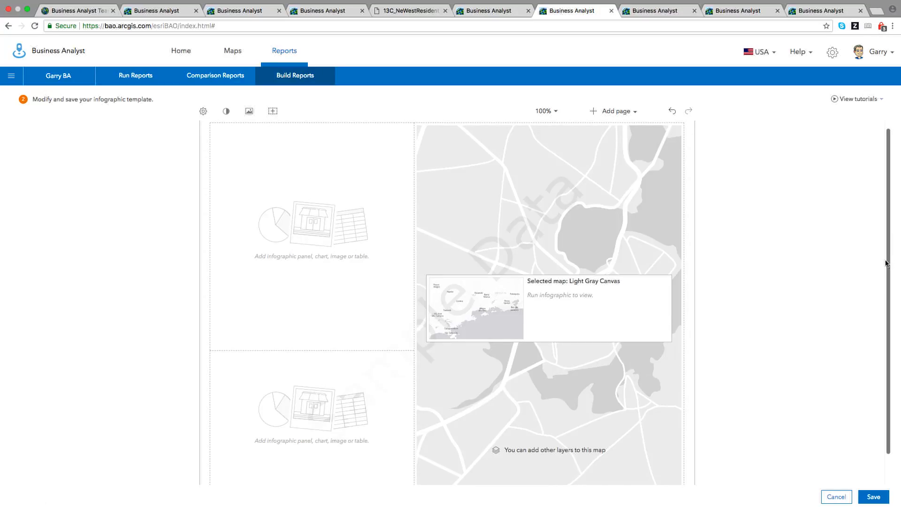
pyautogui.click(310, 416)
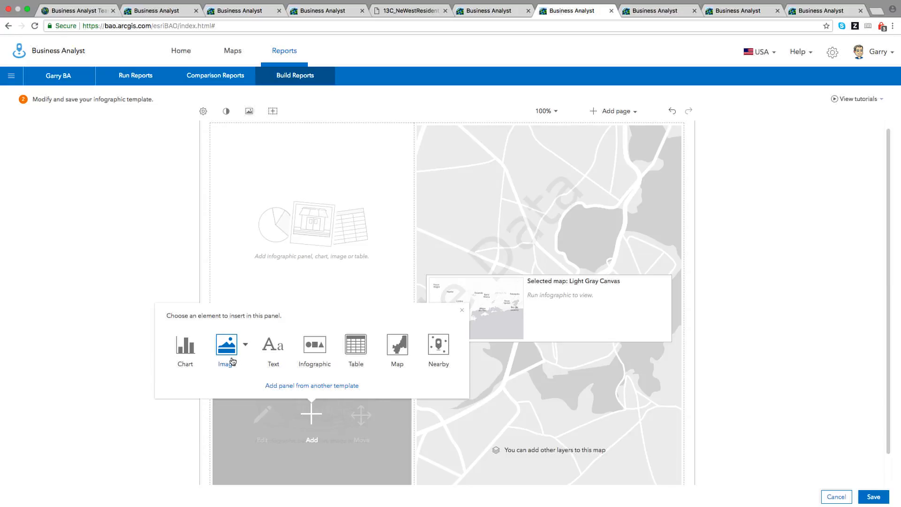
# Add the standard Business infographic panel (11,256 businesses, 60,382 employees) to the lower-left panel.
pyautogui.click(309, 351)
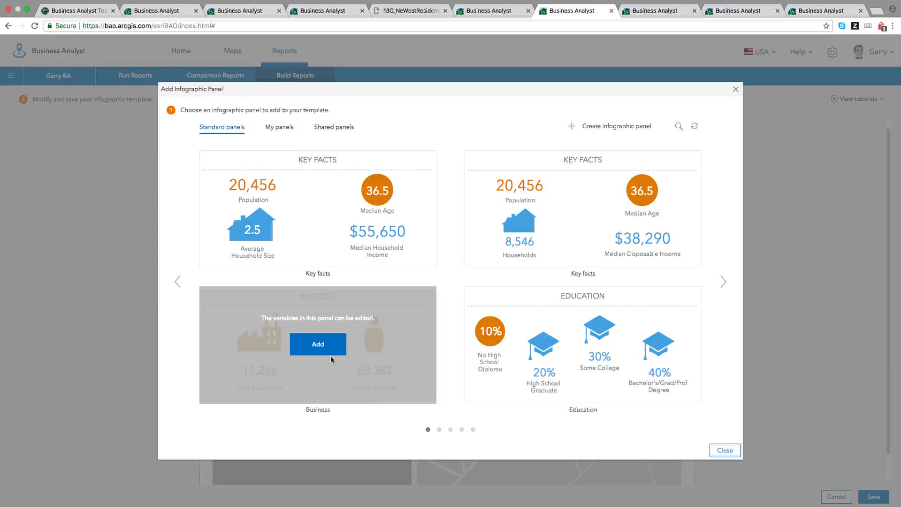
pyautogui.click(325, 351)
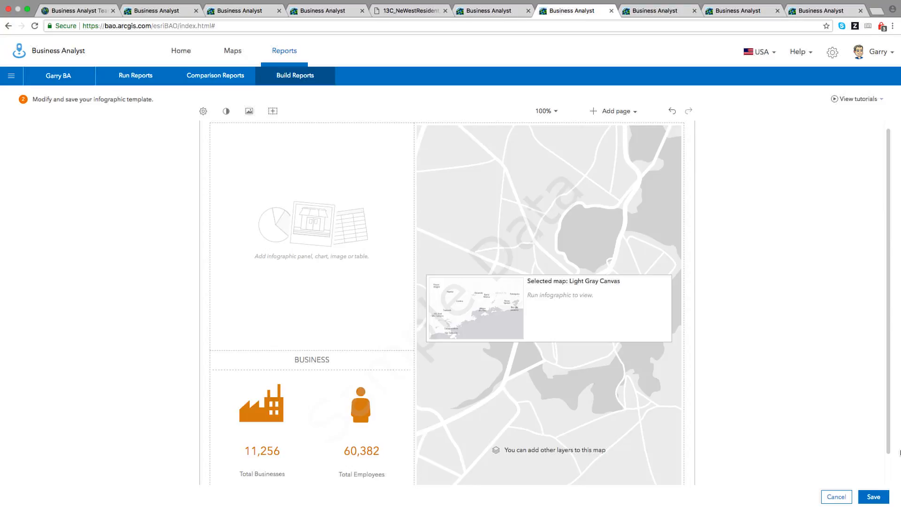
pyautogui.scroll(1, 841, 431)
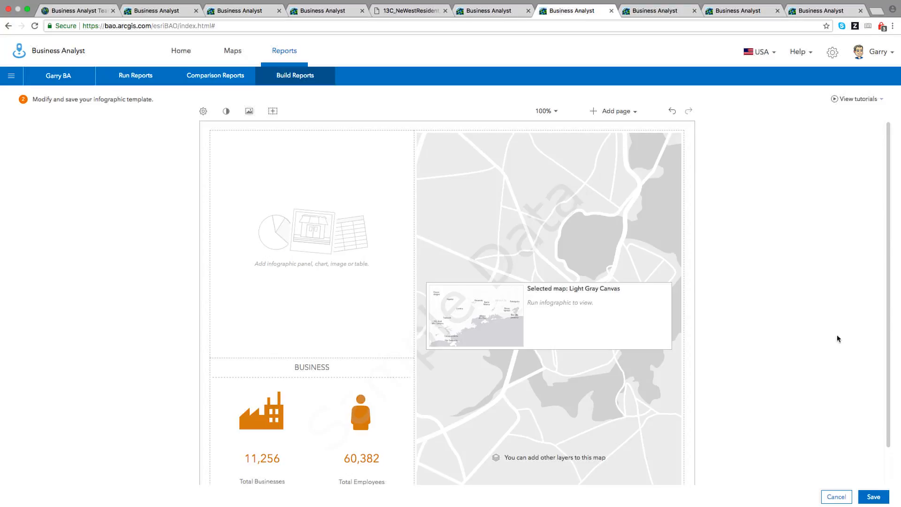
pyautogui.moveTo(323, 248)
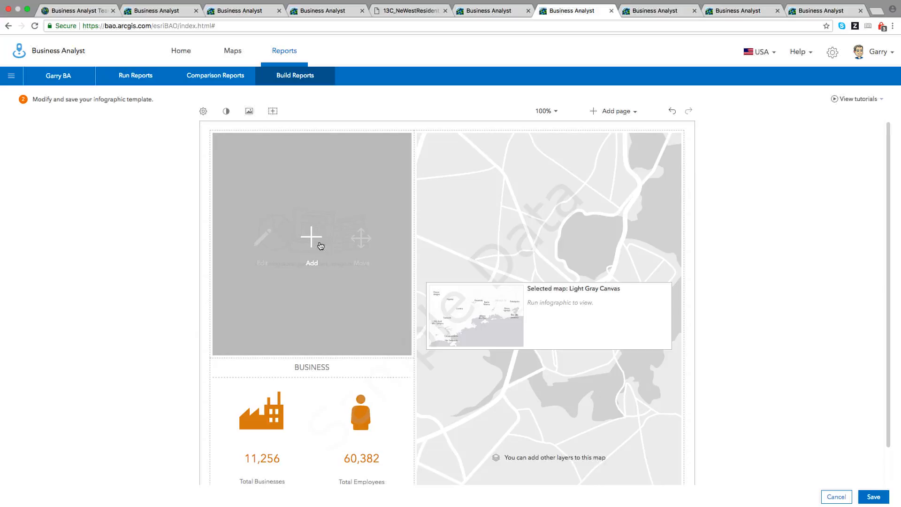
pyautogui.click(314, 238)
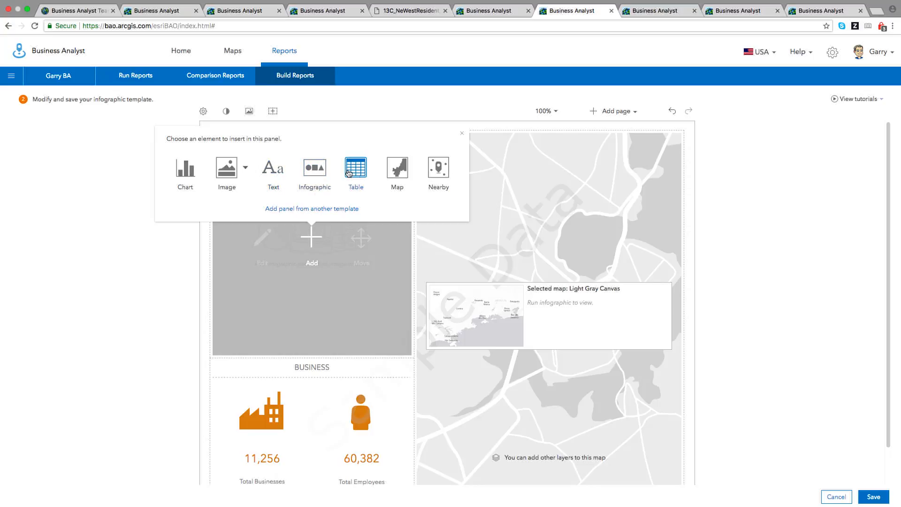
# Choose Nearby for the top-left panel to bring up the Add Nearby Locations Data dialog.
pyautogui.click(444, 177)
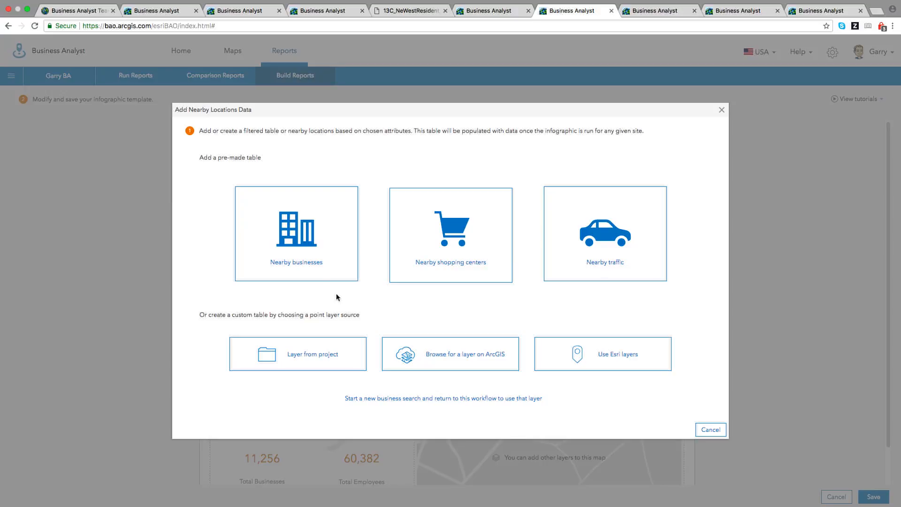
pyautogui.moveTo(319, 263)
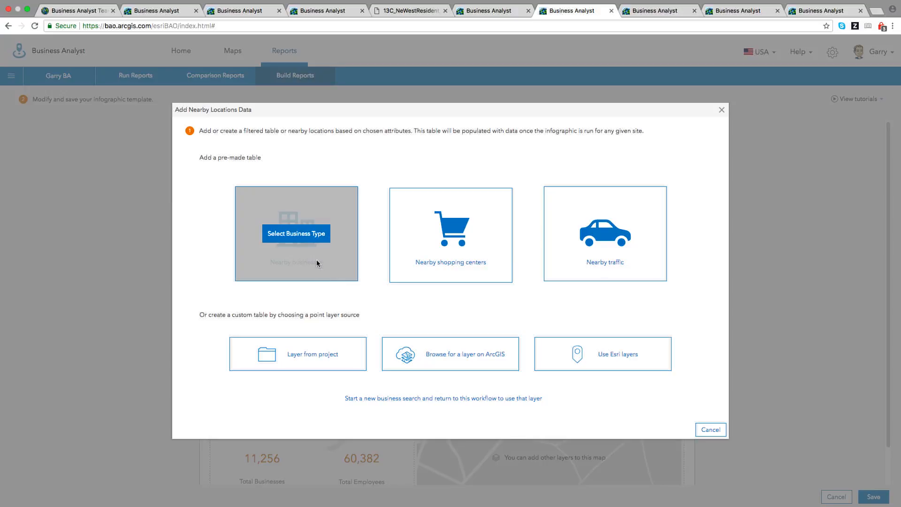
# Apply a Nearby businesses table of Banks, also adding the bank points to the map.
pyautogui.click(297, 237)
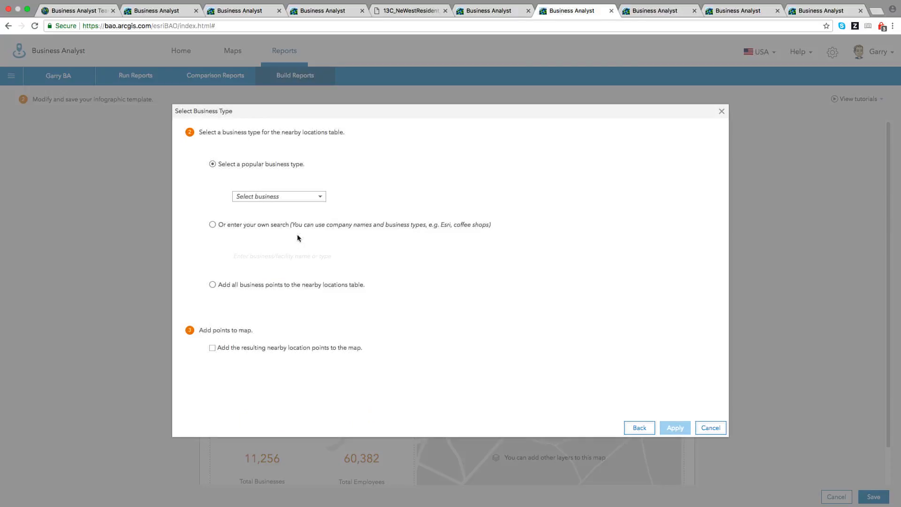
pyautogui.click(320, 199)
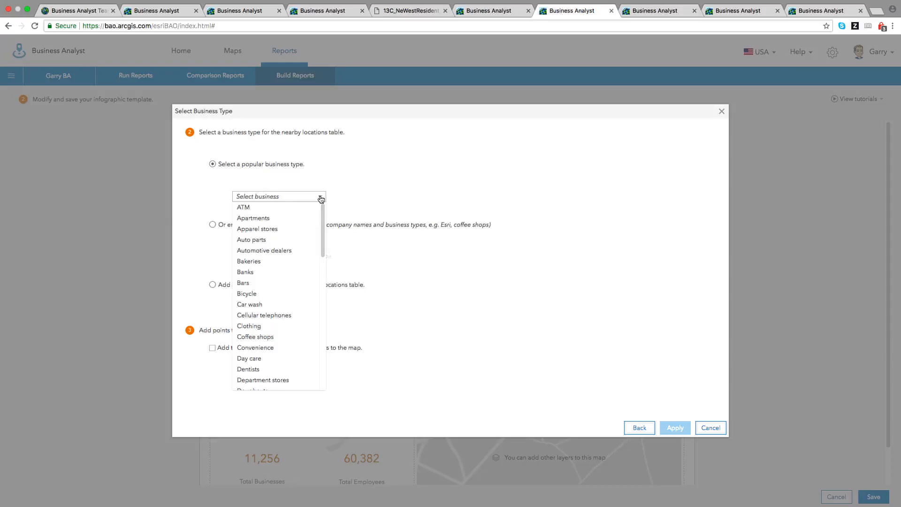
pyautogui.scroll(-2, 322, 207)
pyautogui.scroll(2, 322, 207)
pyautogui.moveTo(323, 245); pyautogui.dragTo(306, 368)
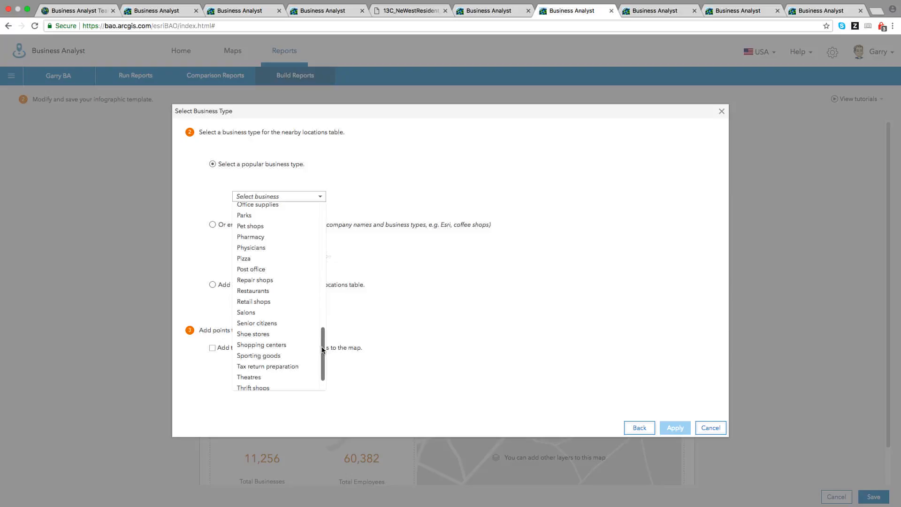
pyautogui.moveTo(323, 349); pyautogui.dragTo(333, 195)
pyautogui.click(252, 276)
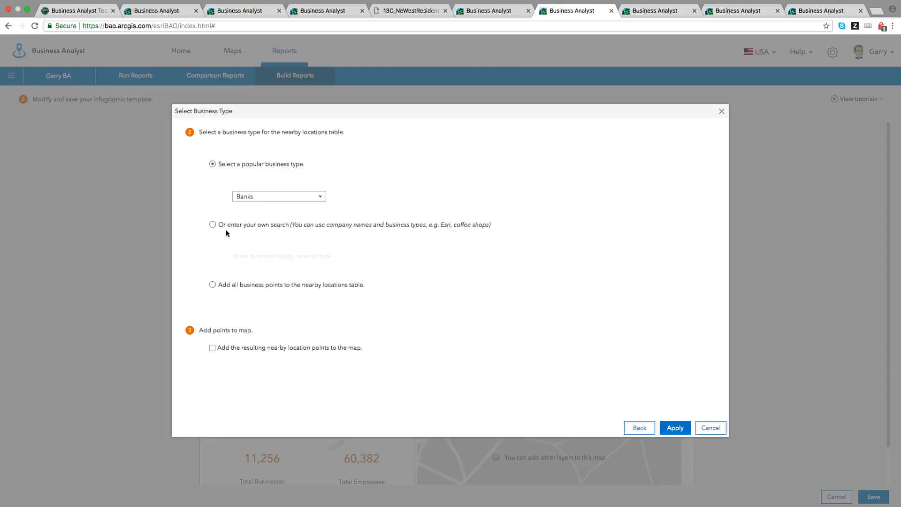
pyautogui.click(212, 349)
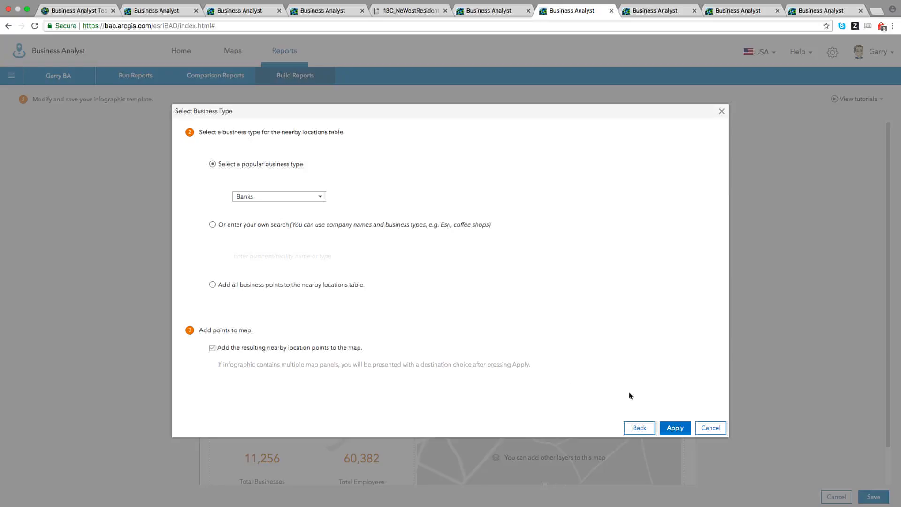
pyautogui.click(674, 428)
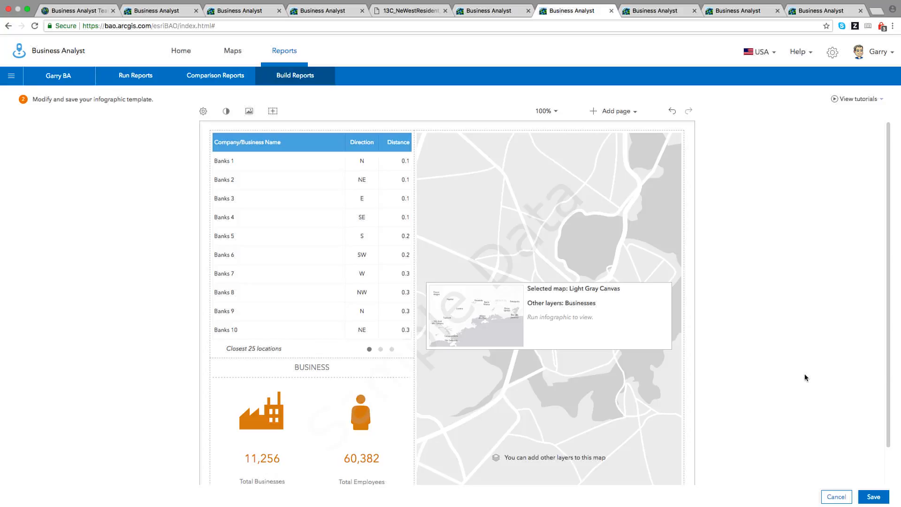
# Open the banks table editor and review its Businesses attributes.
pyautogui.moveTo(309, 240)
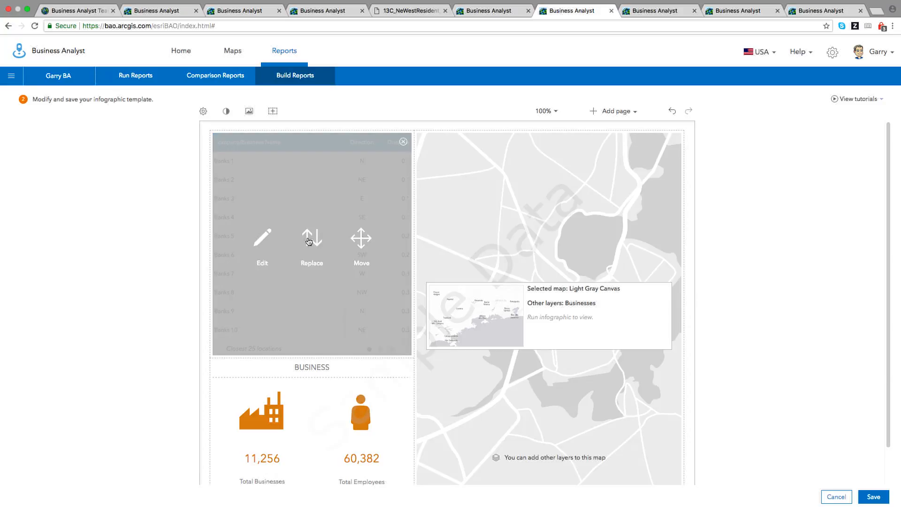
pyautogui.click(262, 239)
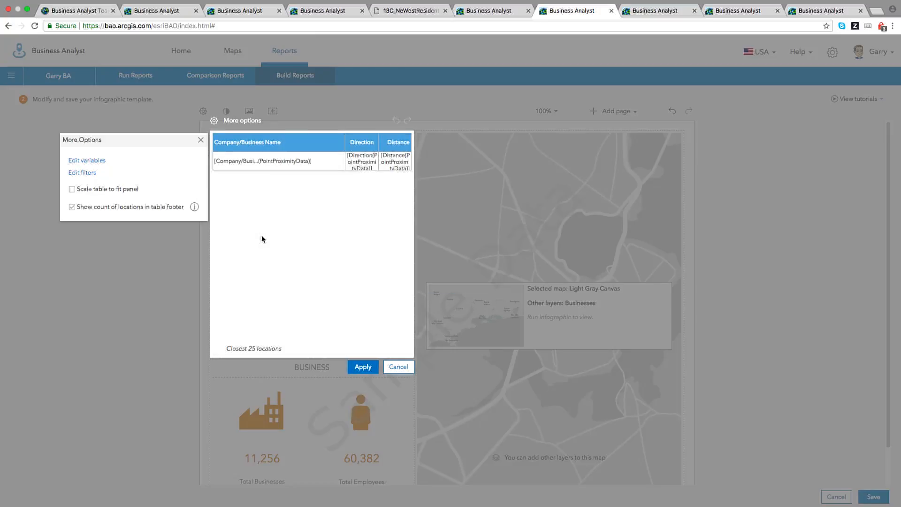
pyautogui.click(86, 161)
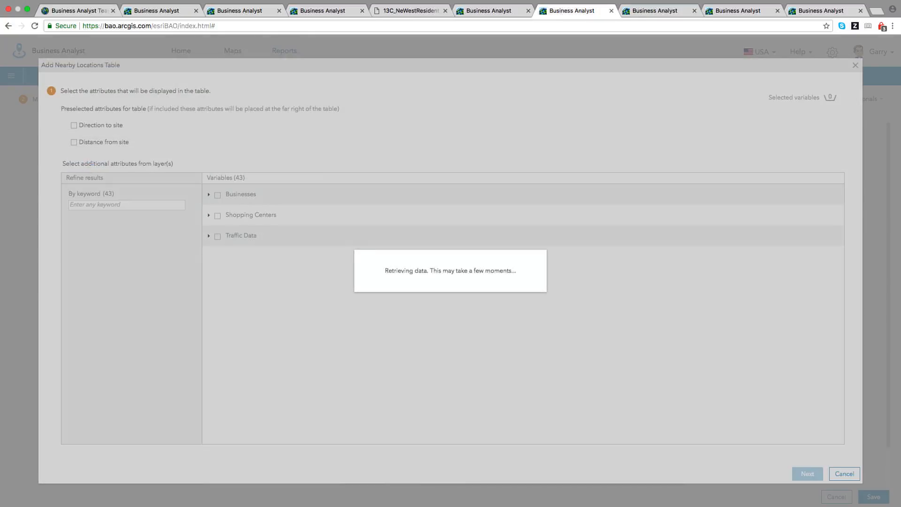
pyautogui.click(208, 194)
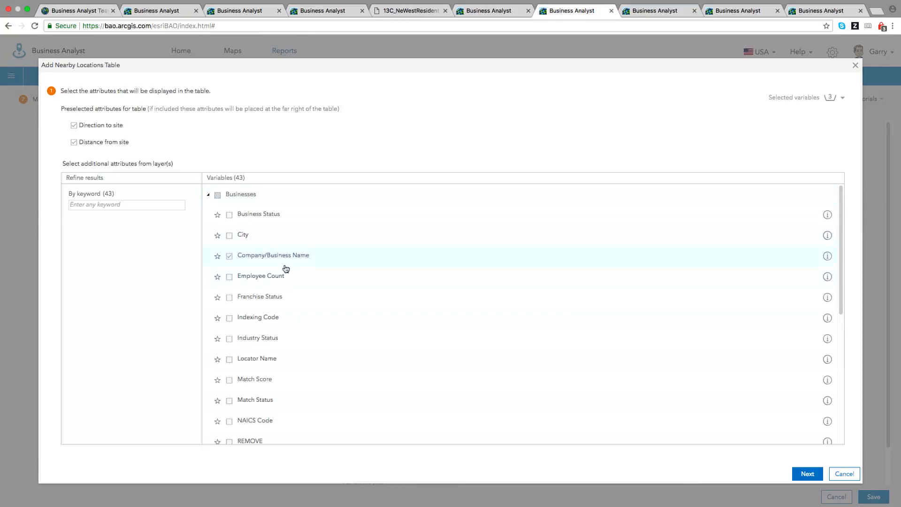
pyautogui.scroll(-3, 304, 289)
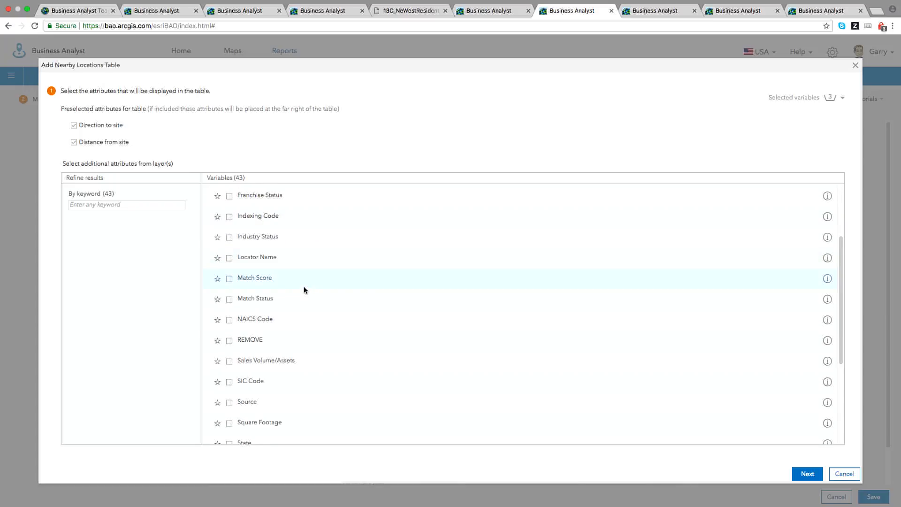
pyautogui.click(807, 474)
# Raise the table's maximum number of locations from 25 to 100 and apply it.
pyautogui.moveTo(174, 279); pyautogui.dragTo(180, 279)
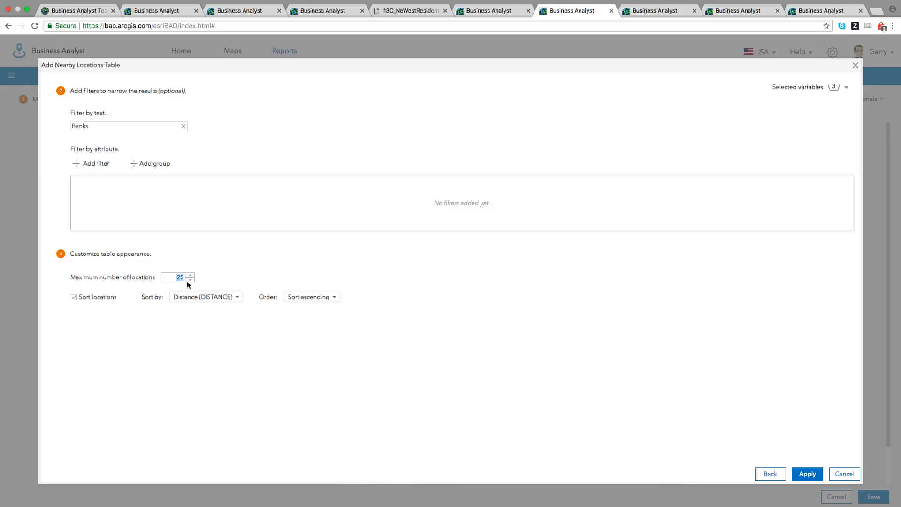
pyautogui.write('100')
pyautogui.click(808, 475)
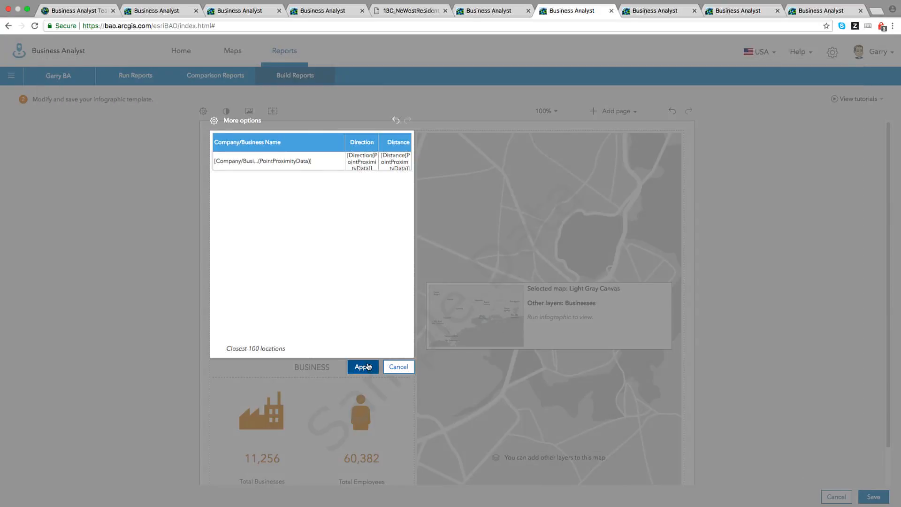
pyautogui.click(368, 368)
pyautogui.moveTo(532, 331)
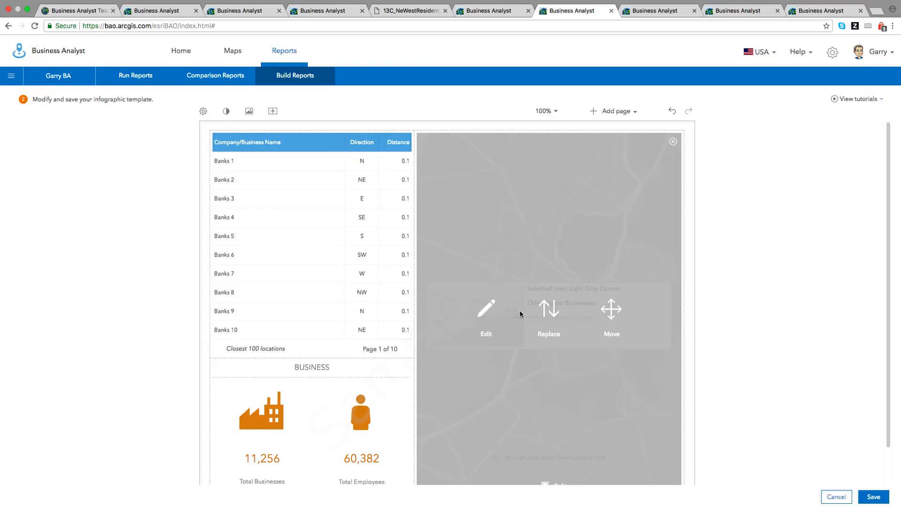
pyautogui.click(486, 309)
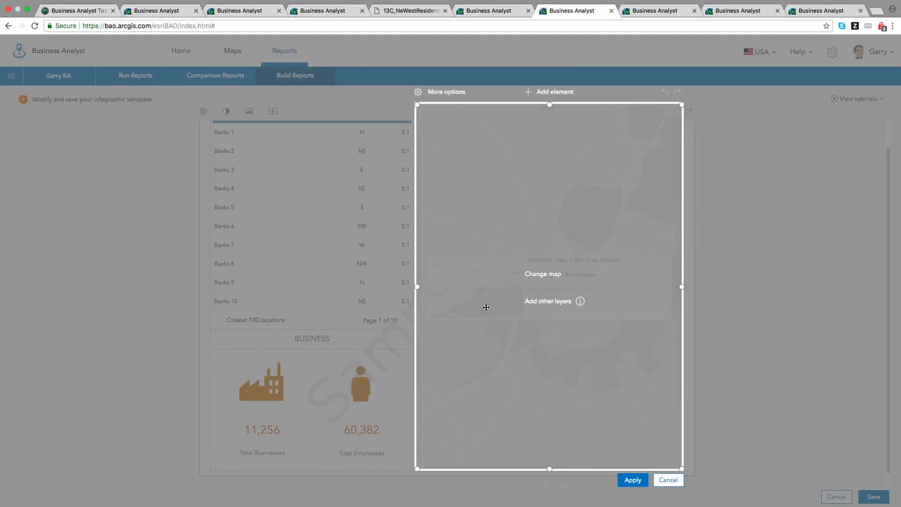
pyautogui.click(538, 303)
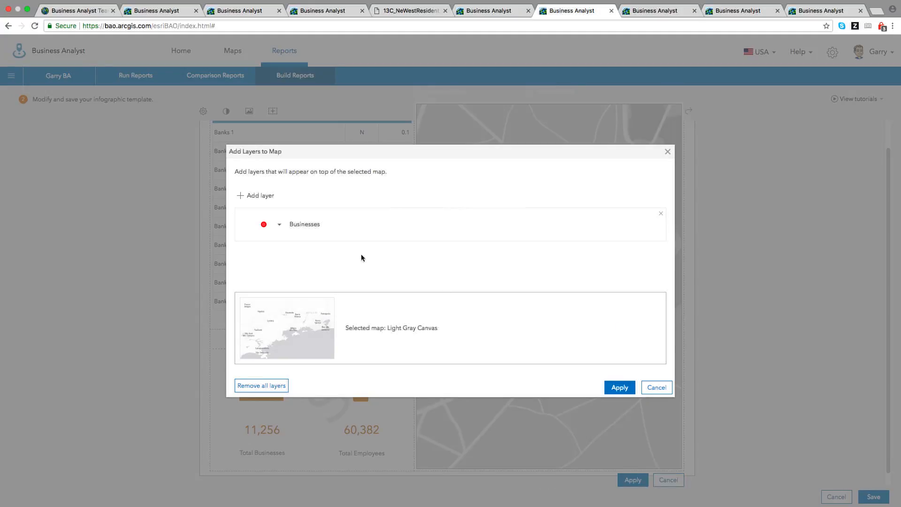
pyautogui.click(279, 225)
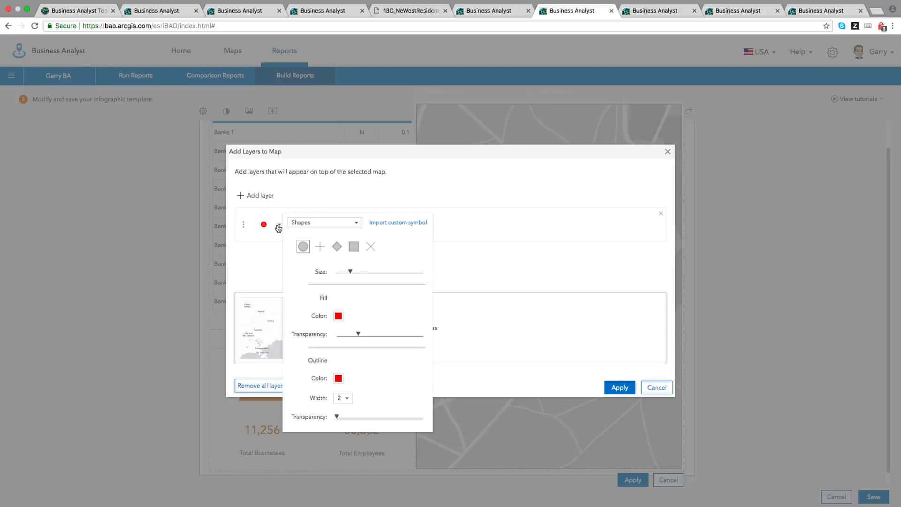
pyautogui.click(495, 277)
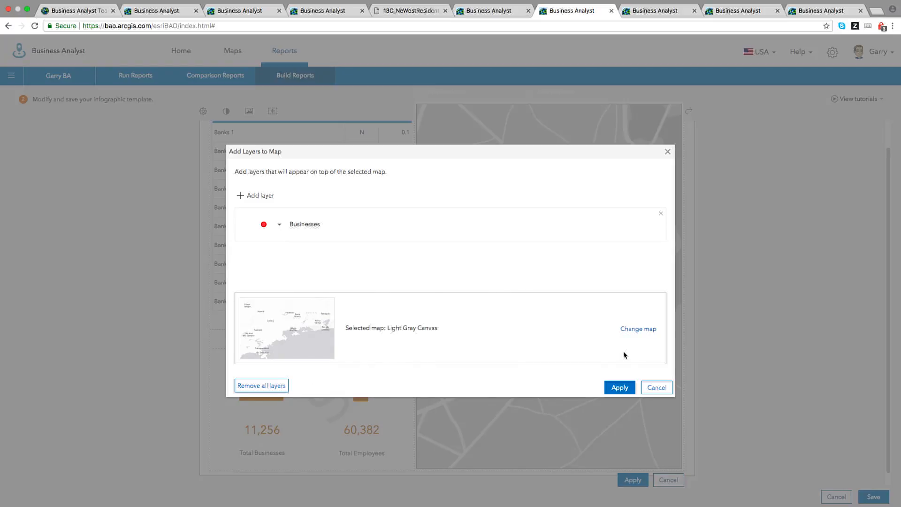
pyautogui.click(657, 388)
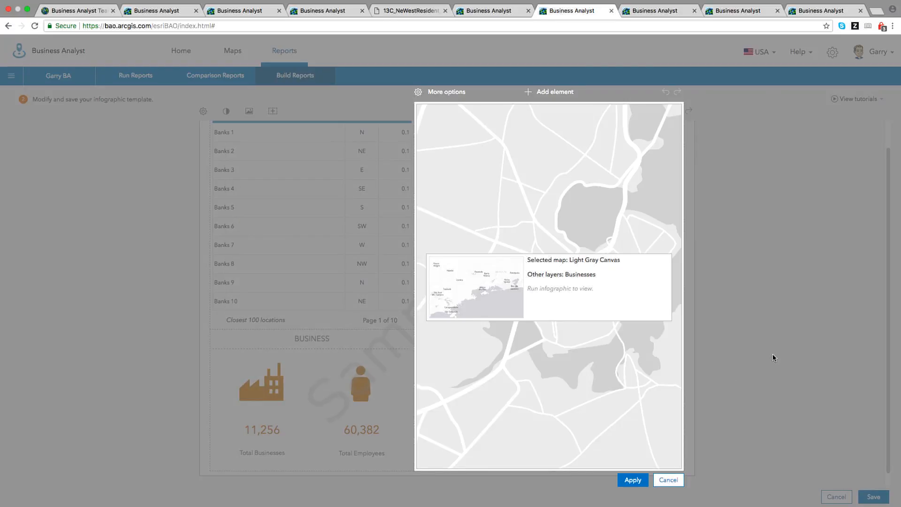
pyautogui.click(640, 482)
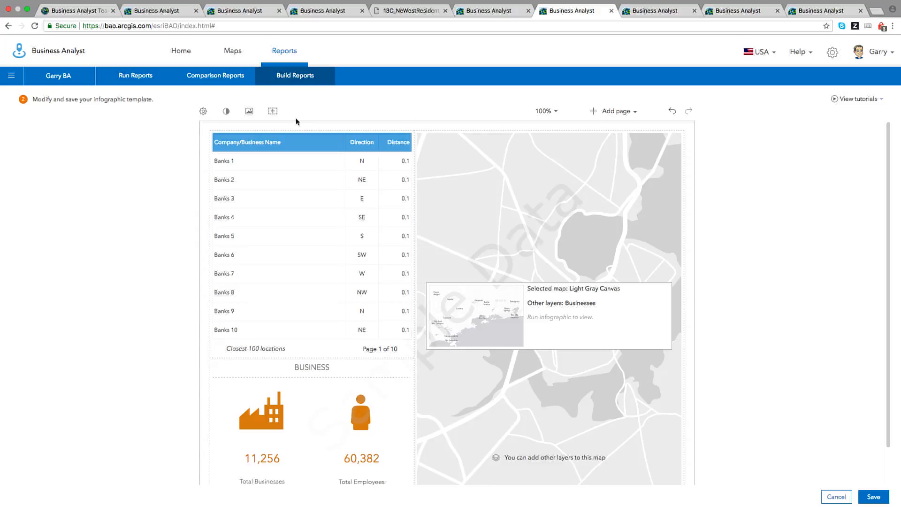
# Apply the brown and red colour theme swatch to the infographic template.
pyautogui.click(222, 114)
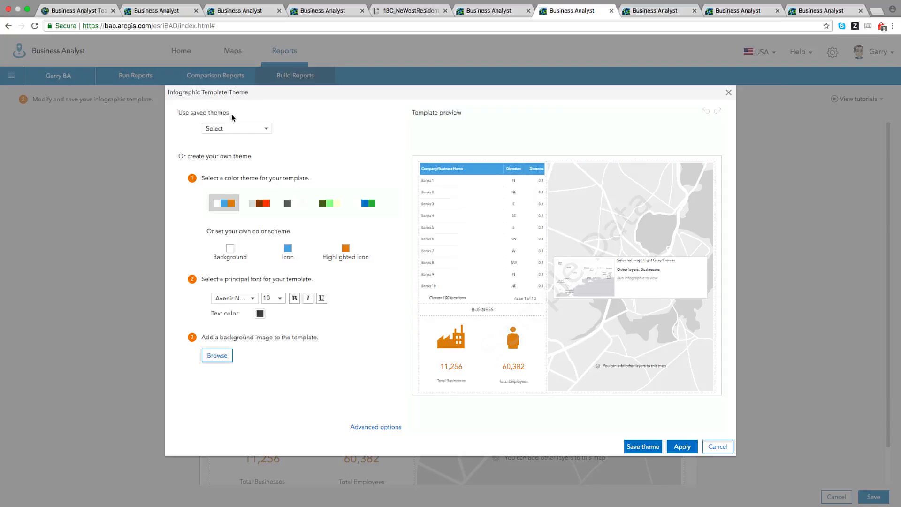
pyautogui.click(258, 206)
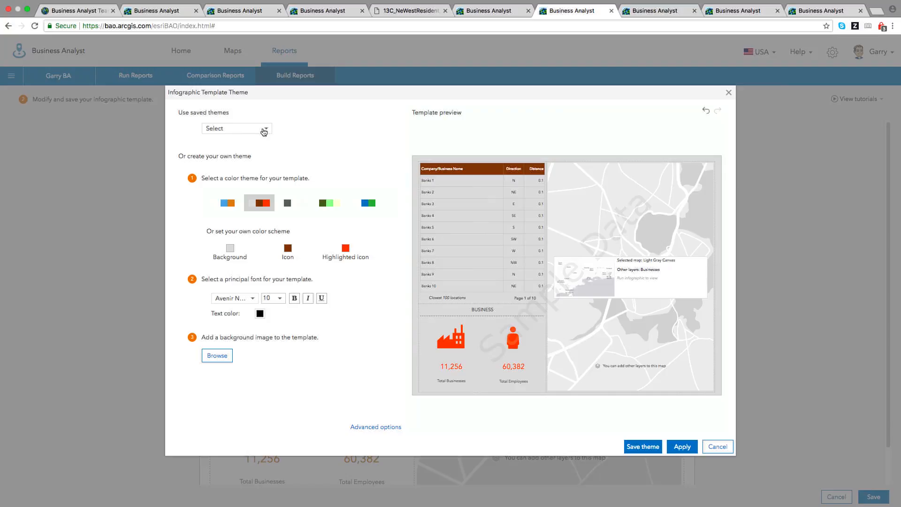
pyautogui.click(688, 448)
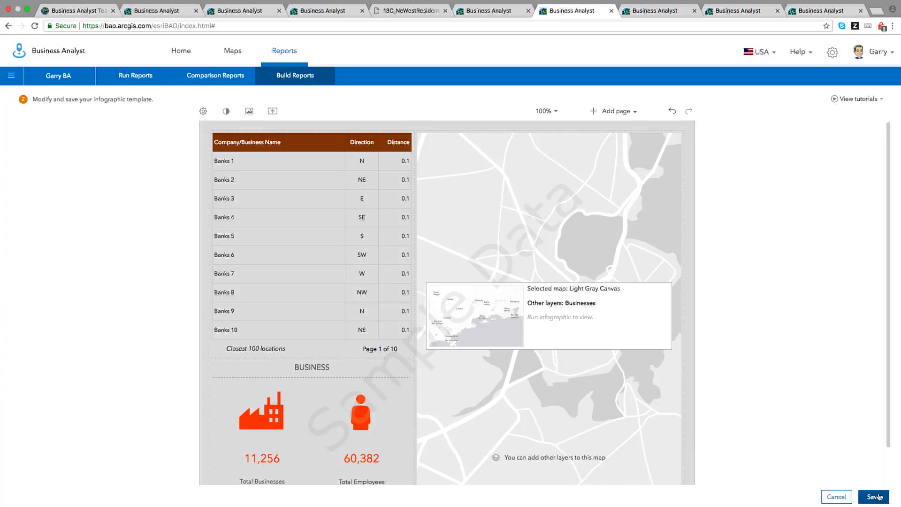
# Save the infographic template as 'Nearby banks', replacing the existing template.
pyautogui.click(873, 497)
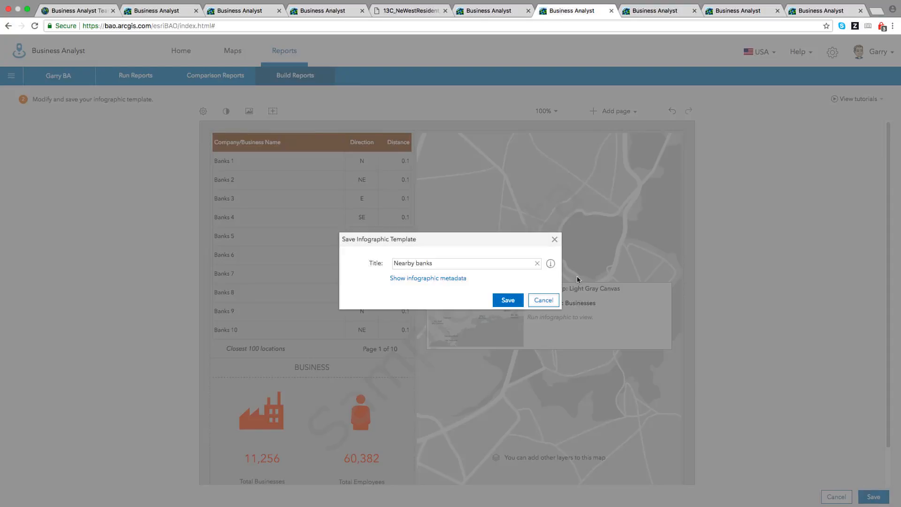
pyautogui.click(508, 300)
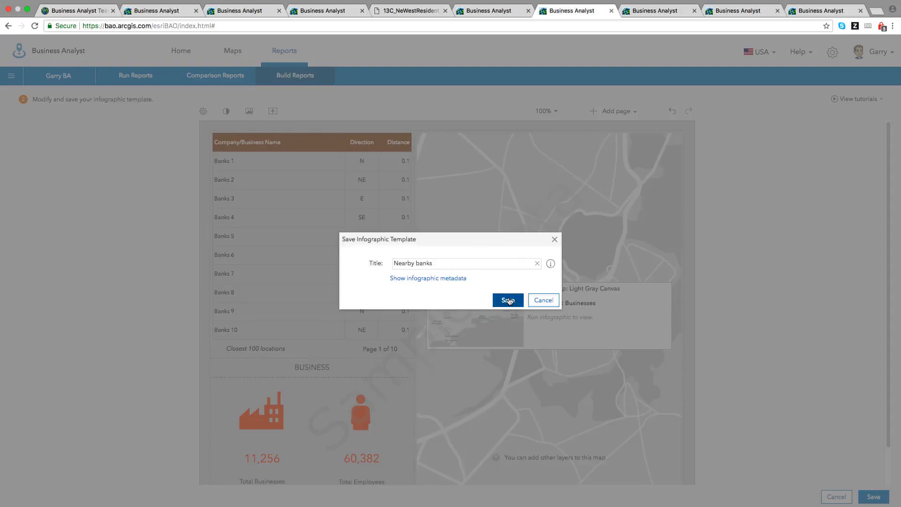
pyautogui.click(491, 289)
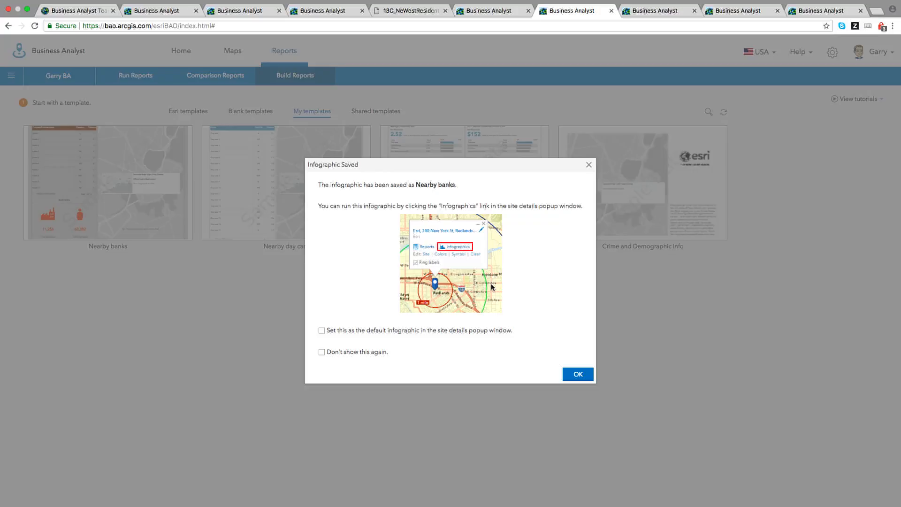
pyautogui.click(581, 376)
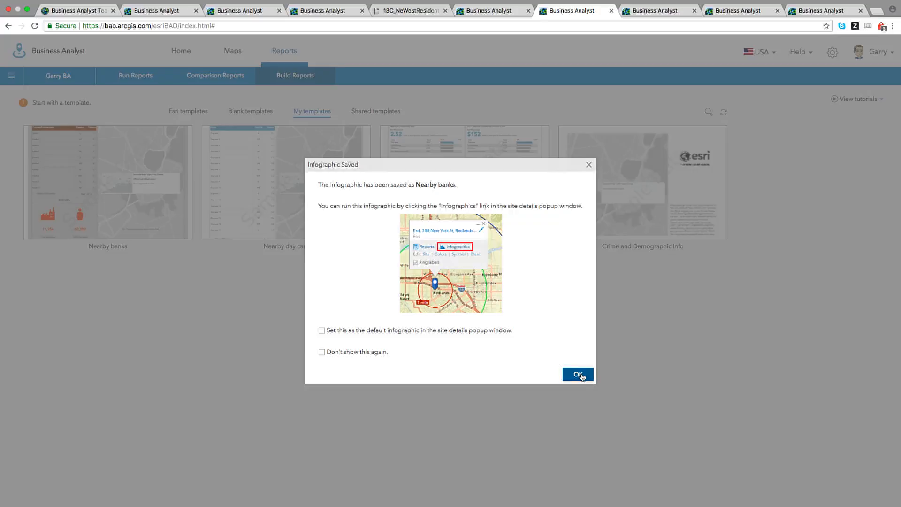
# Return to the saved templates tab and open the Maps page with the project's sites.
pyautogui.click(649, 12)
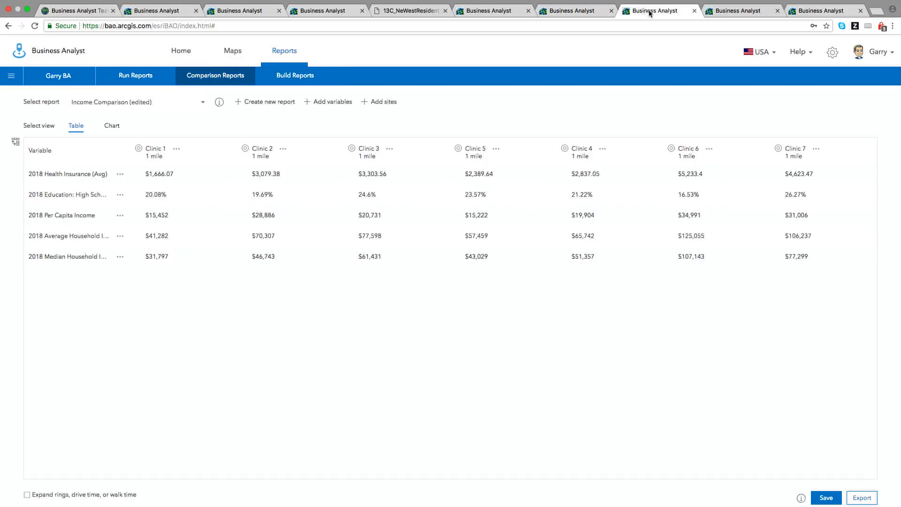
pyautogui.click(578, 14)
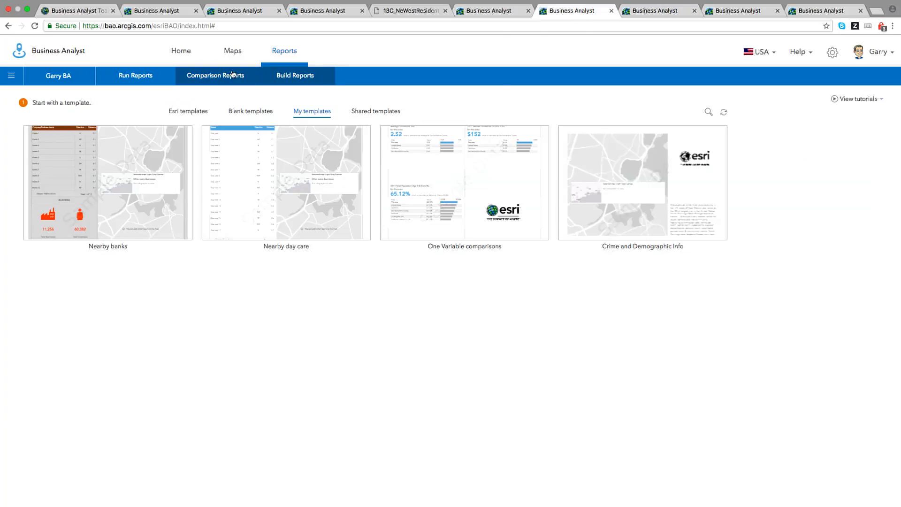
pyautogui.click(233, 51)
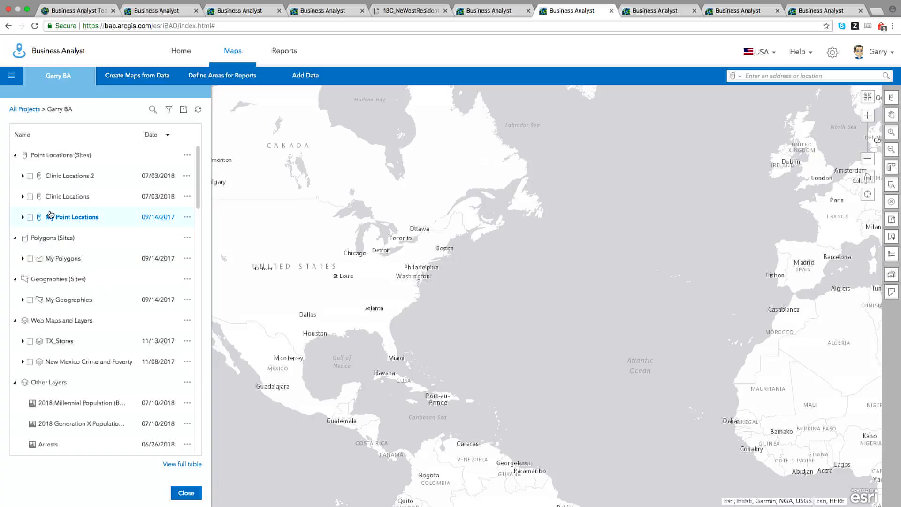
# Show the 380 New York St site from My Point Locations and create its infographic.
pyautogui.click(22, 218)
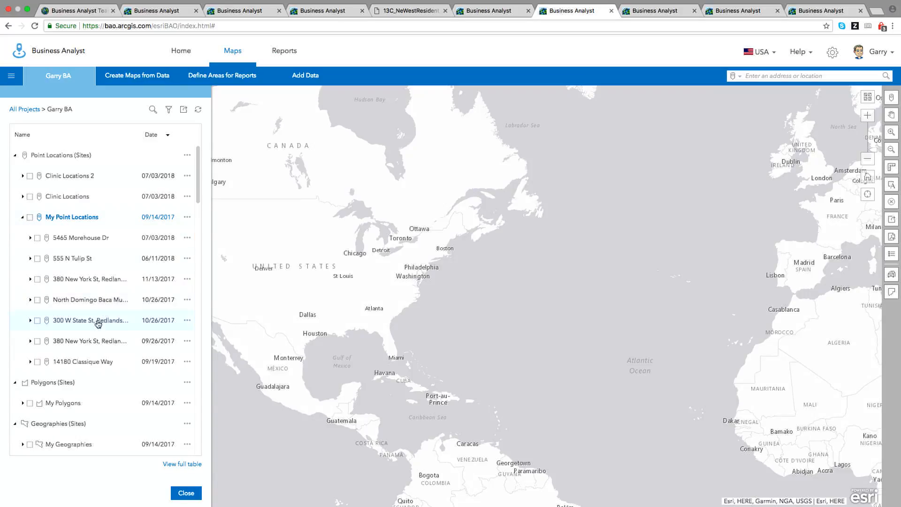
pyautogui.click(38, 342)
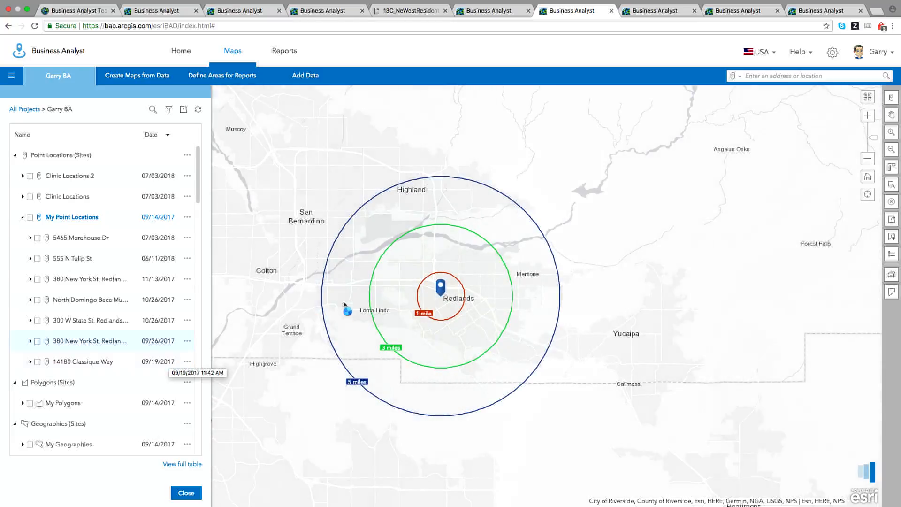
pyautogui.click(433, 293)
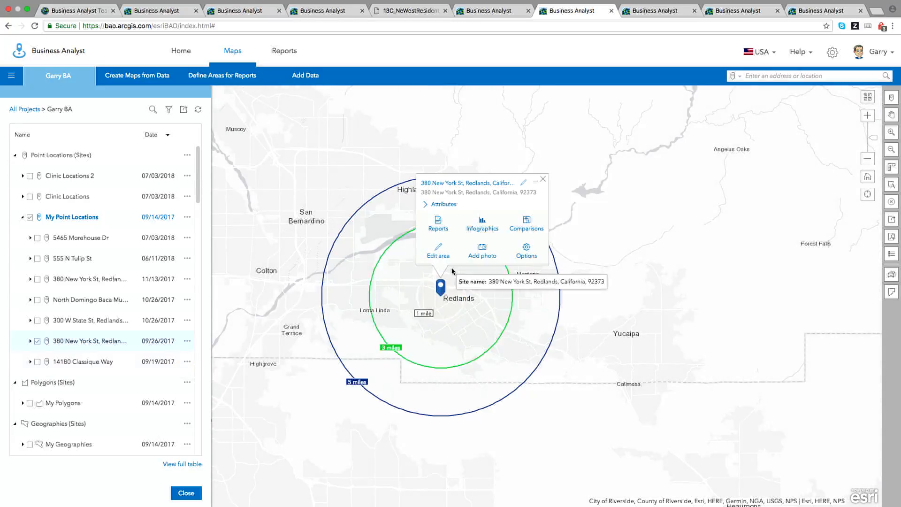
pyautogui.click(484, 227)
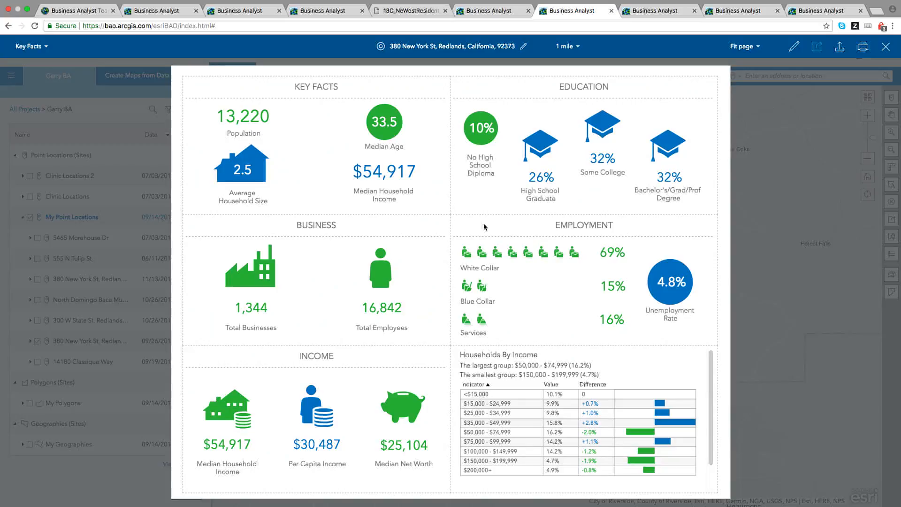
# Switch the site's infographic to the saved Nearby banks template and open its export settings.
pyautogui.click(47, 48)
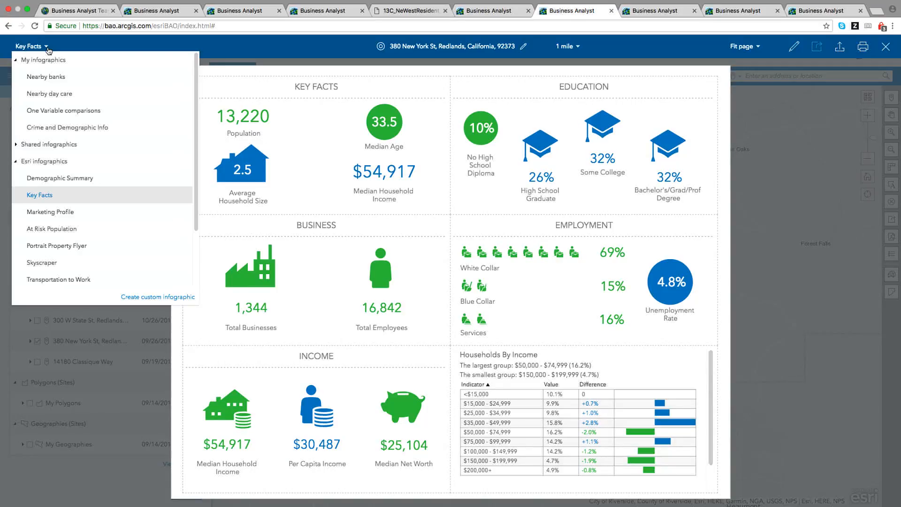
pyautogui.click(52, 77)
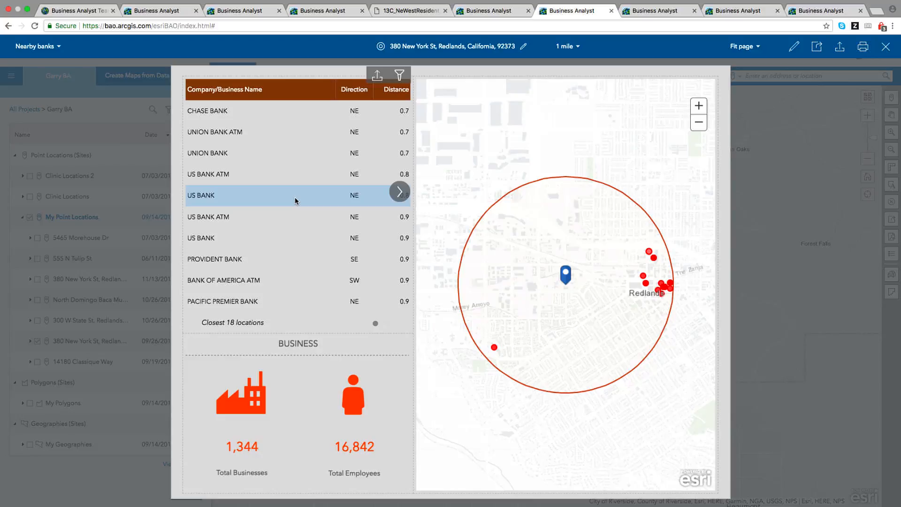
pyautogui.click(841, 47)
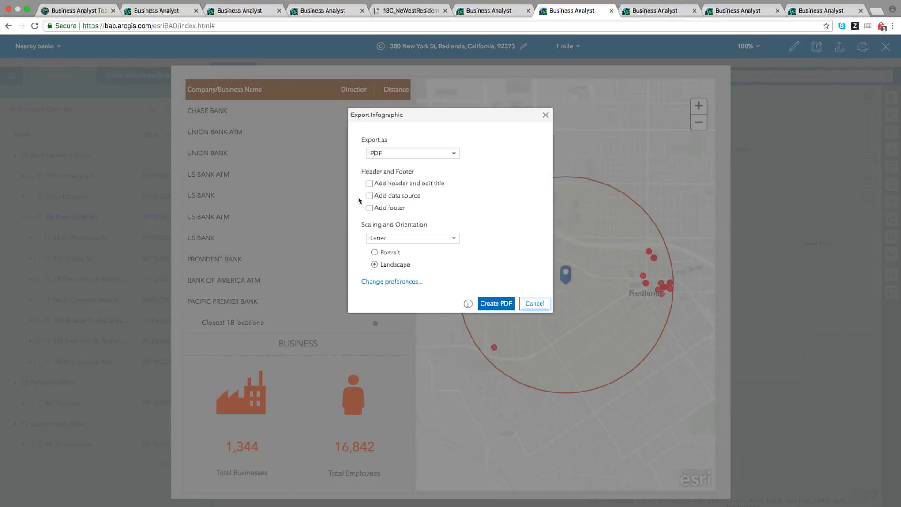
# Try Dynamic HTML as the export format, cancel without exporting, and go to the Income Comparison report.
pyautogui.click(413, 154)
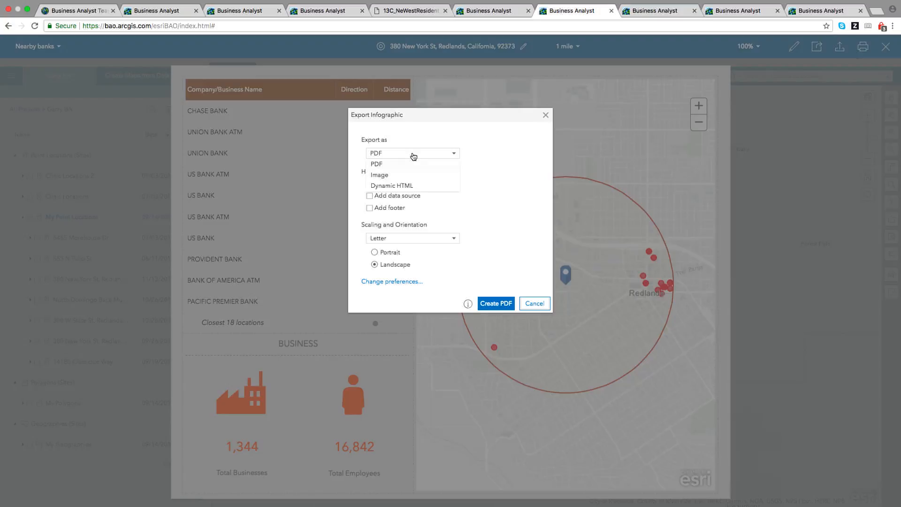
pyautogui.click(417, 190)
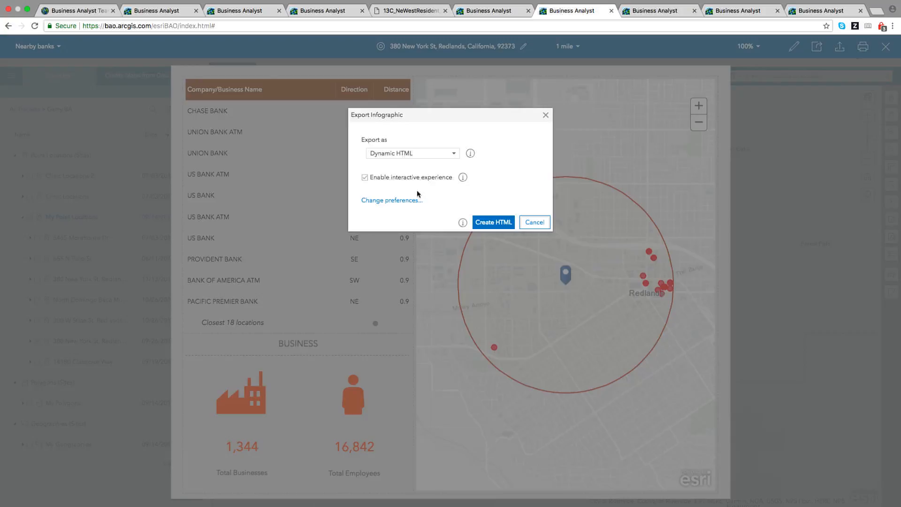
pyautogui.click(535, 222)
pyautogui.click(663, 14)
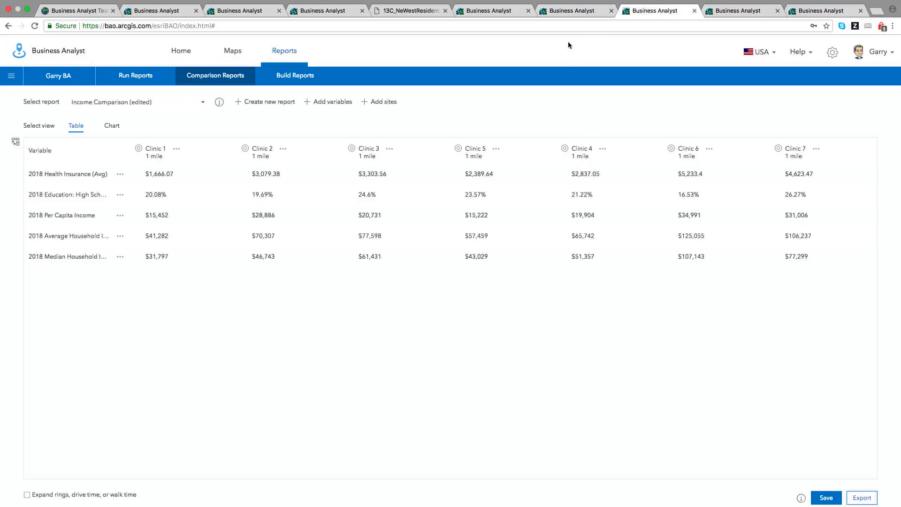
# Widen the Variable column so names like 2018 Average Household Income show in full.
pyautogui.click(222, 81)
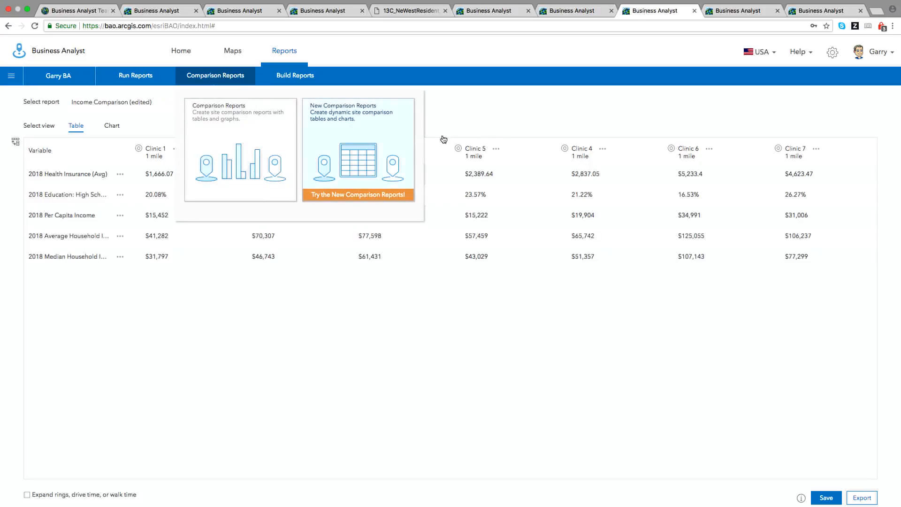
pyautogui.click(499, 124)
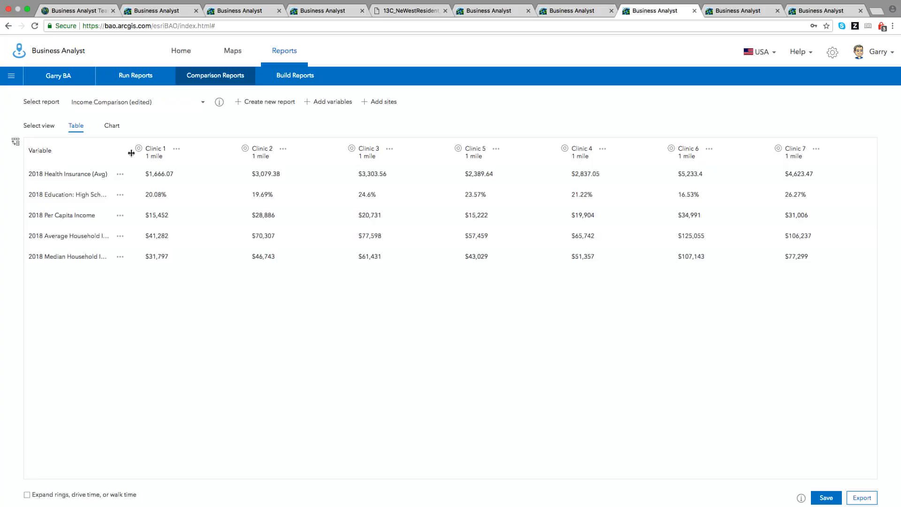
pyautogui.moveTo(127, 151); pyautogui.dragTo(159, 151)
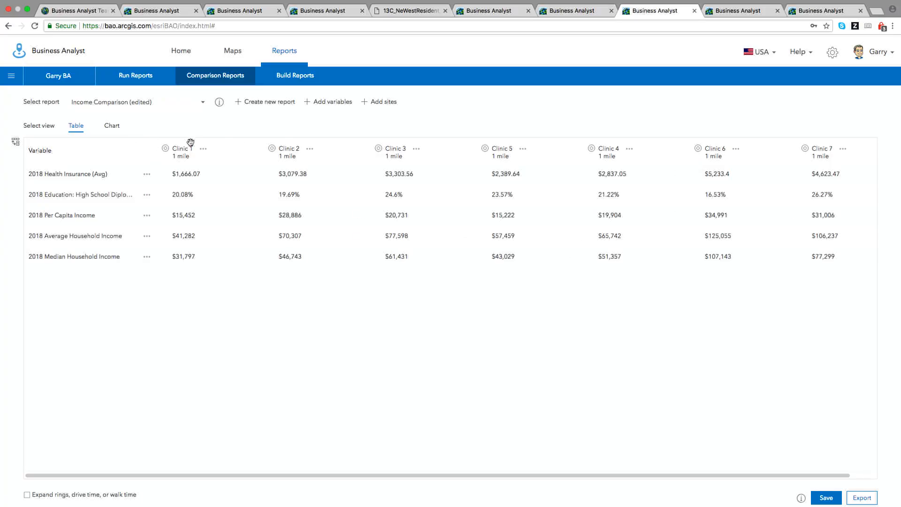
# Add 2018 Median Age (Esri) from the Age category and move its row below 2018 Education.
pyautogui.click(327, 101)
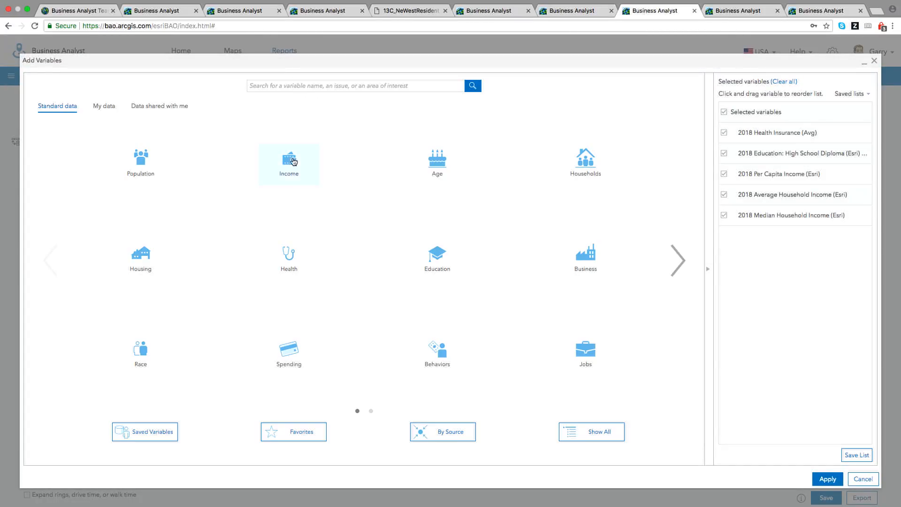
pyautogui.click(435, 167)
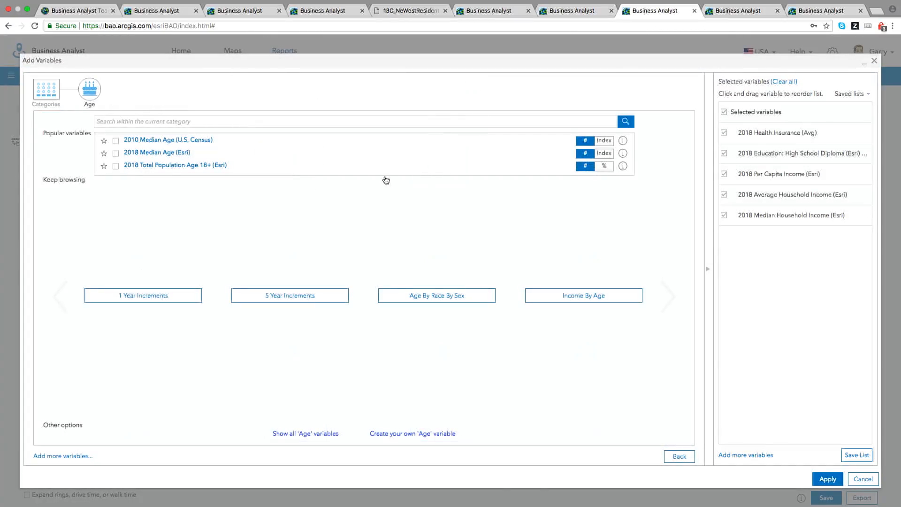
pyautogui.click(116, 153)
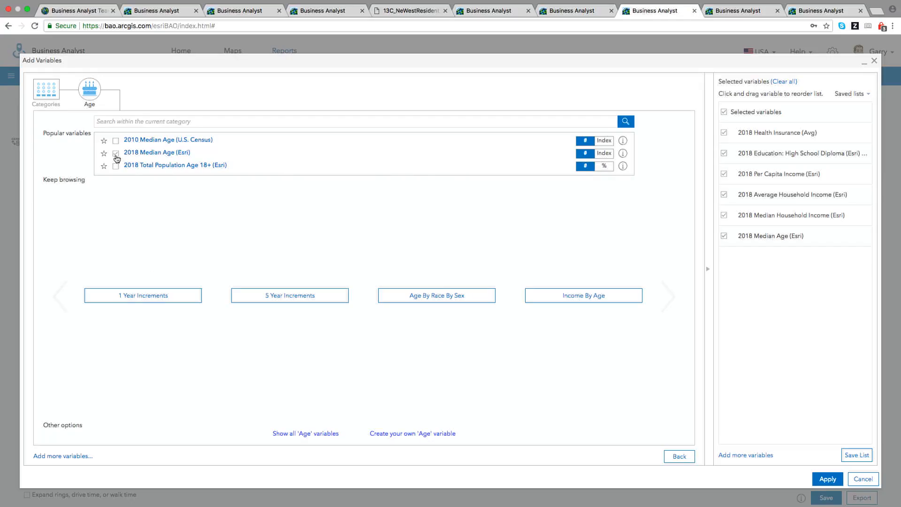
pyautogui.click(826, 478)
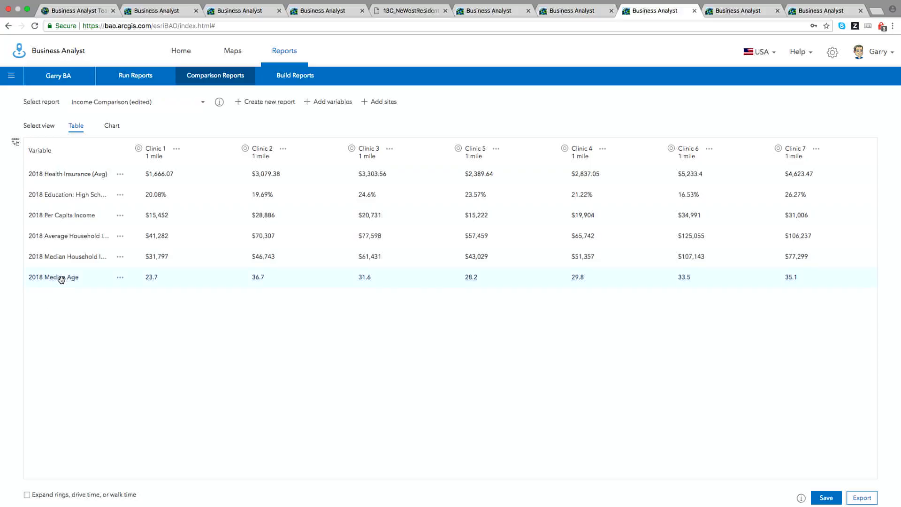
pyautogui.moveTo(61, 279); pyautogui.dragTo(56, 212)
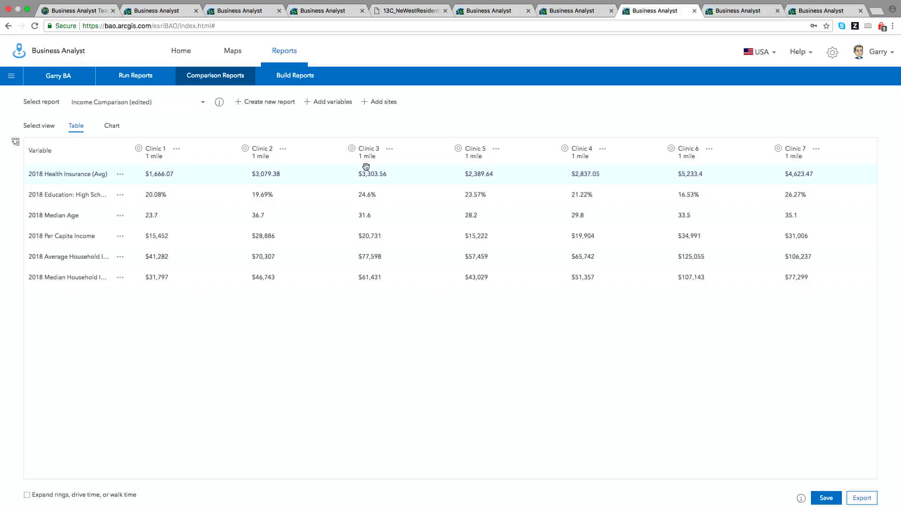
# Benchmark all clinics against Clinic 5, keeping the default colour ranges, and hide the style panel.
pyautogui.click(500, 152)
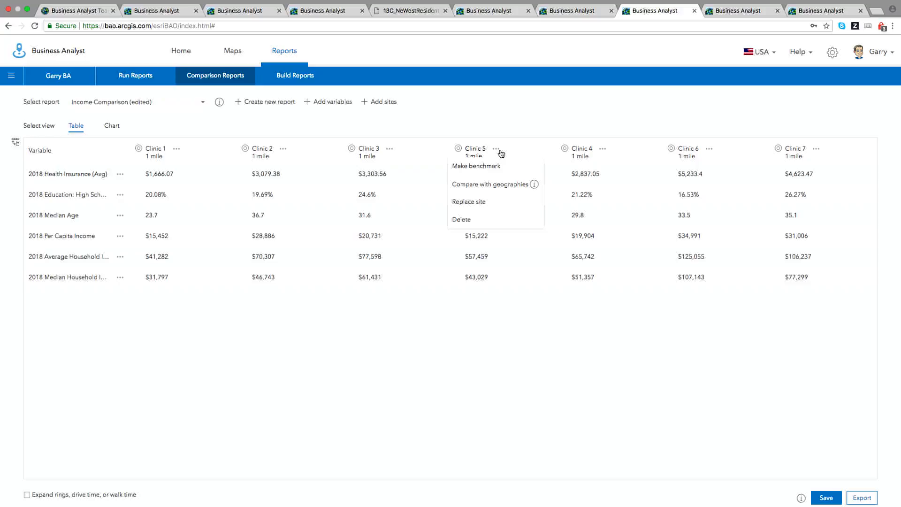
pyautogui.click(486, 170)
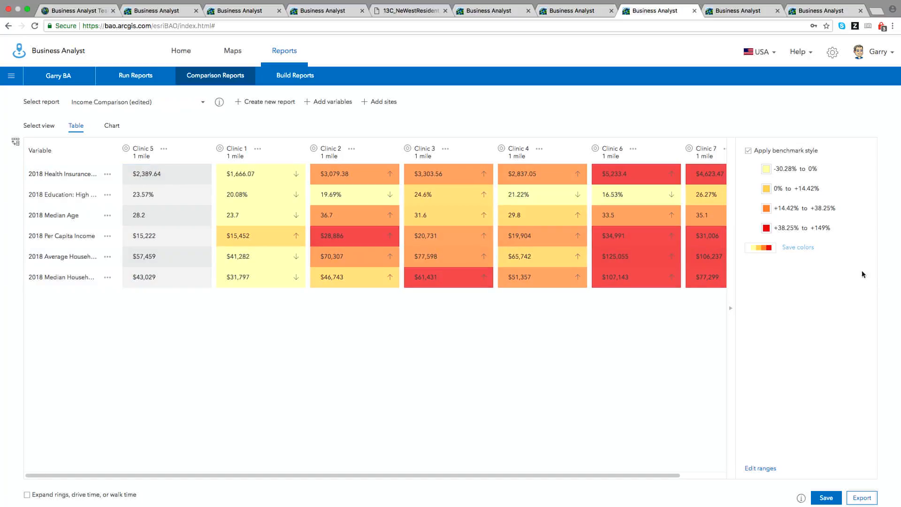
pyautogui.click(760, 468)
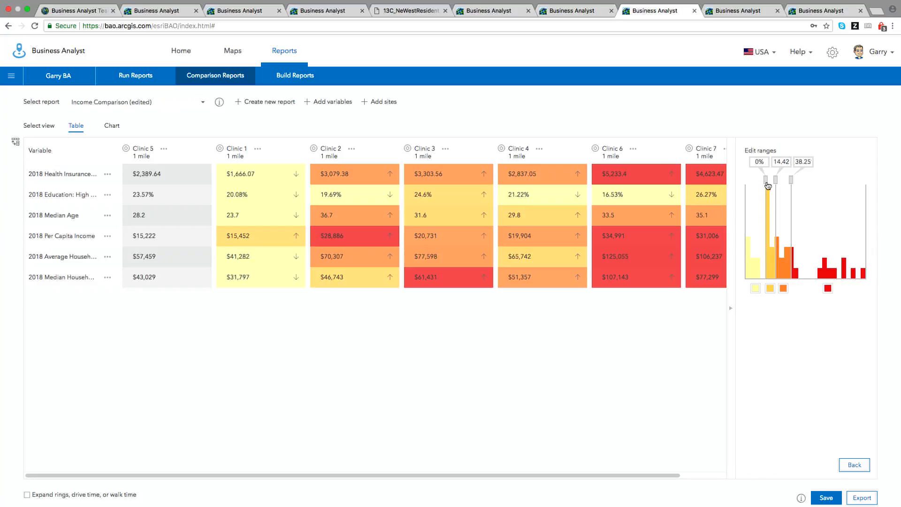
pyautogui.moveTo(766, 182); pyautogui.dragTo(756, 184)
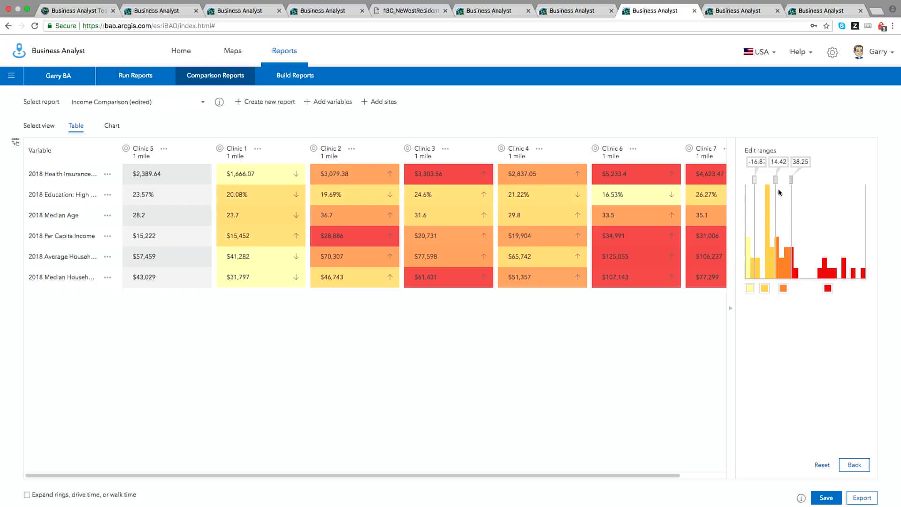
pyautogui.click(825, 465)
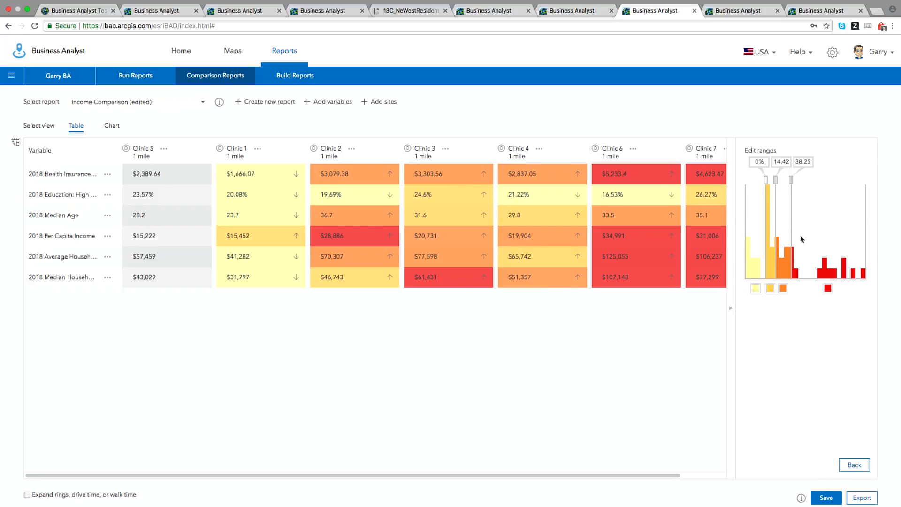
pyautogui.click(855, 465)
pyautogui.click(731, 309)
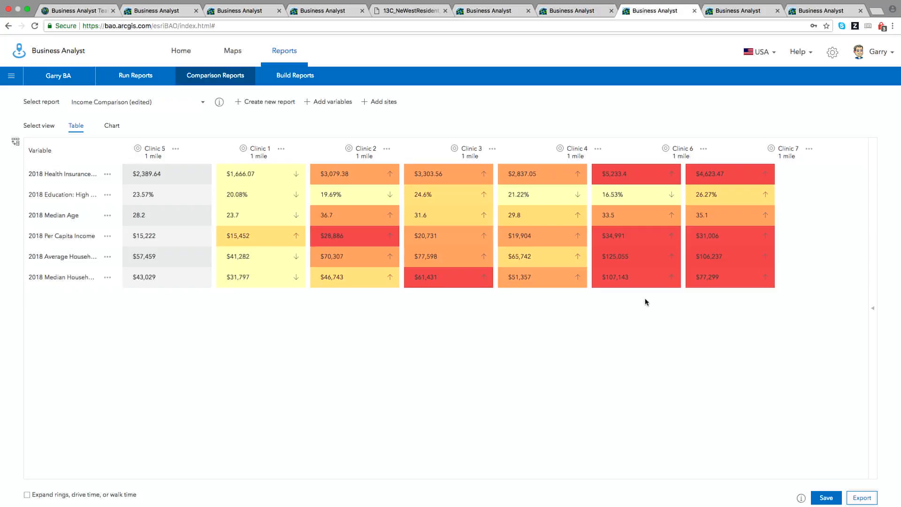
# Look through the neighboring geographies available as sites without adding any.
pyautogui.click(379, 102)
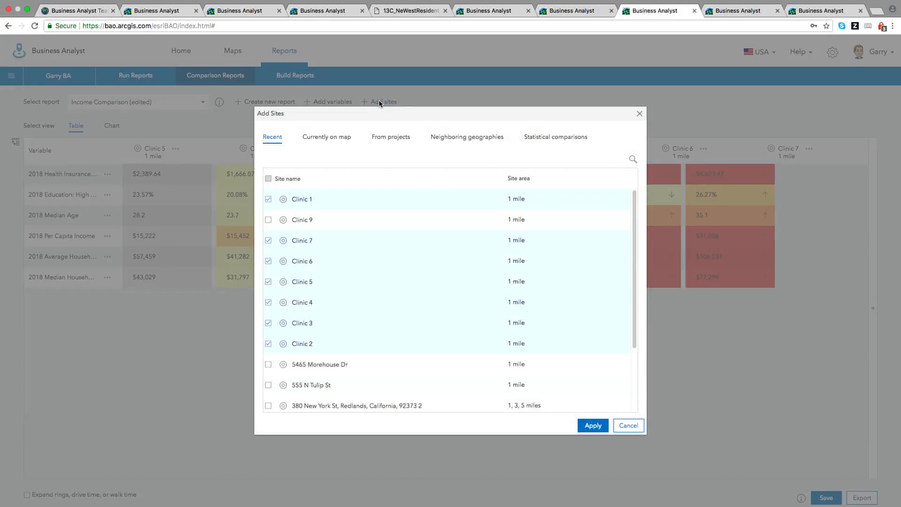
pyautogui.click(480, 141)
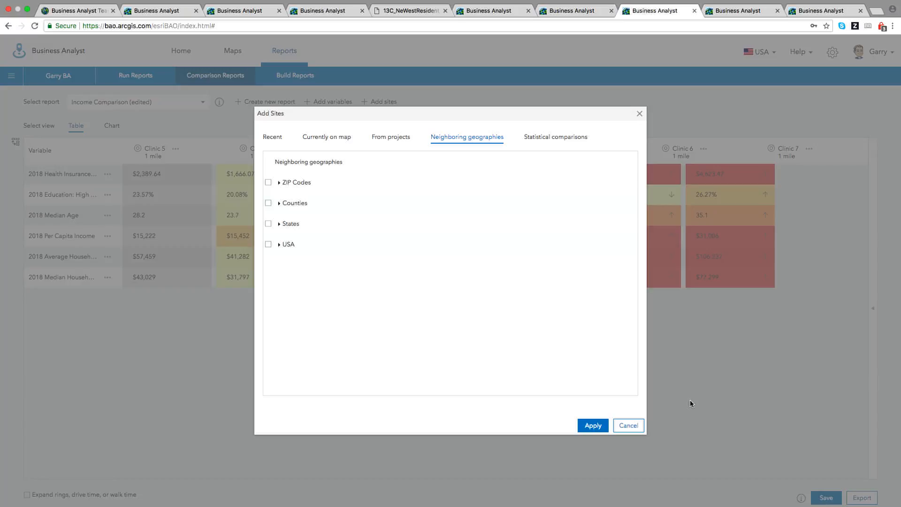
pyautogui.click(629, 425)
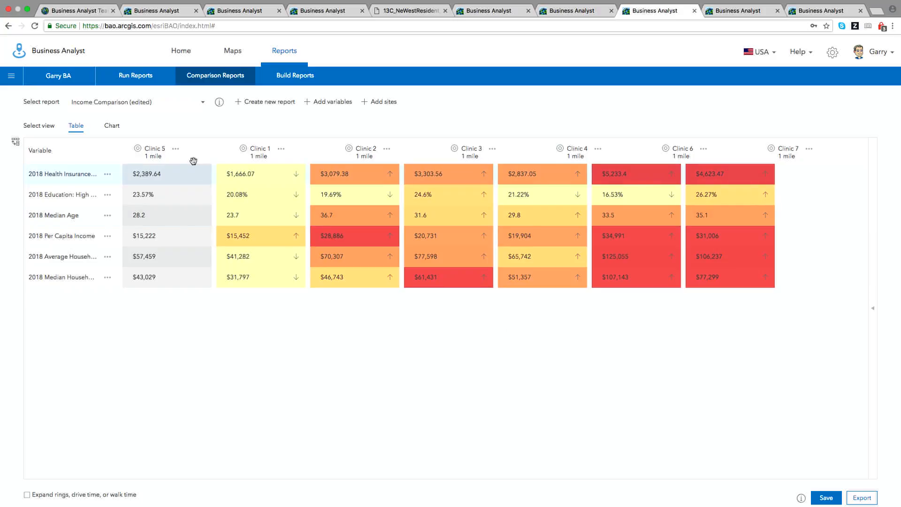
# Replace the other clinics with Clinic 5's ZIP 92503, Riverside County, California and USA.
pyautogui.click(176, 151)
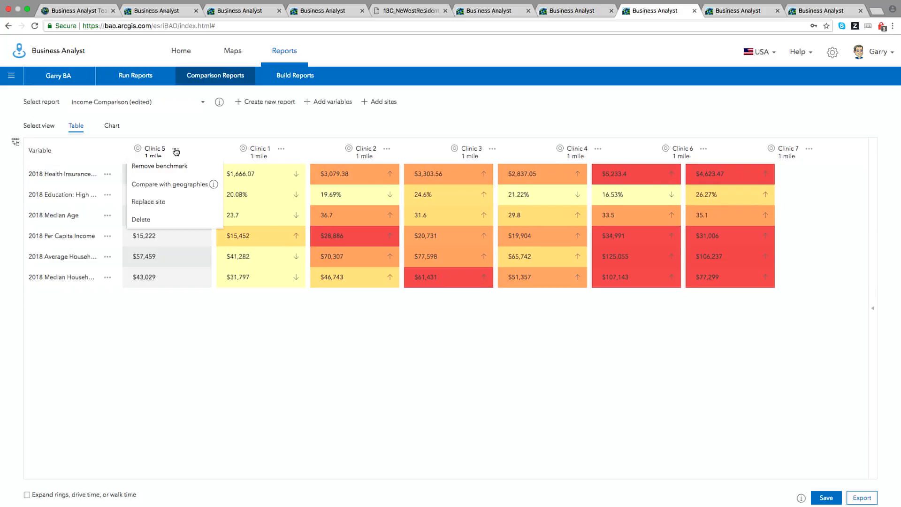
pyautogui.click(183, 185)
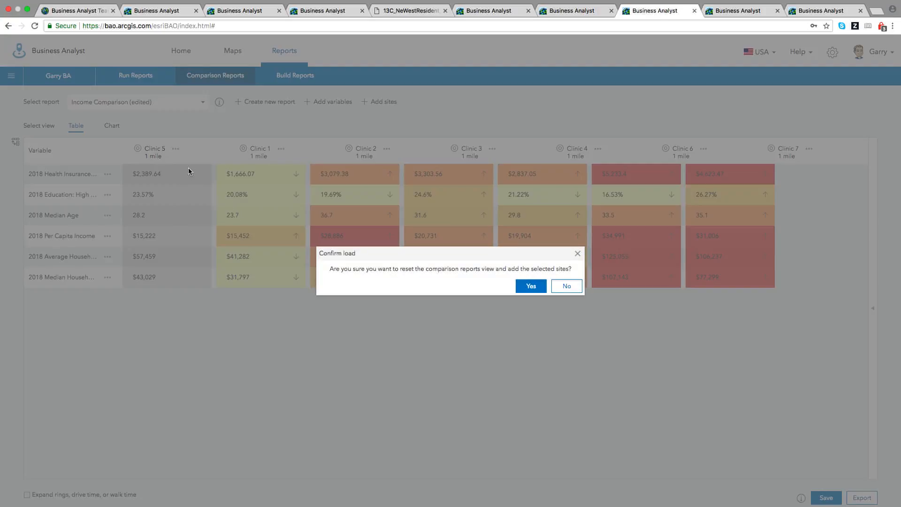
pyautogui.click(528, 287)
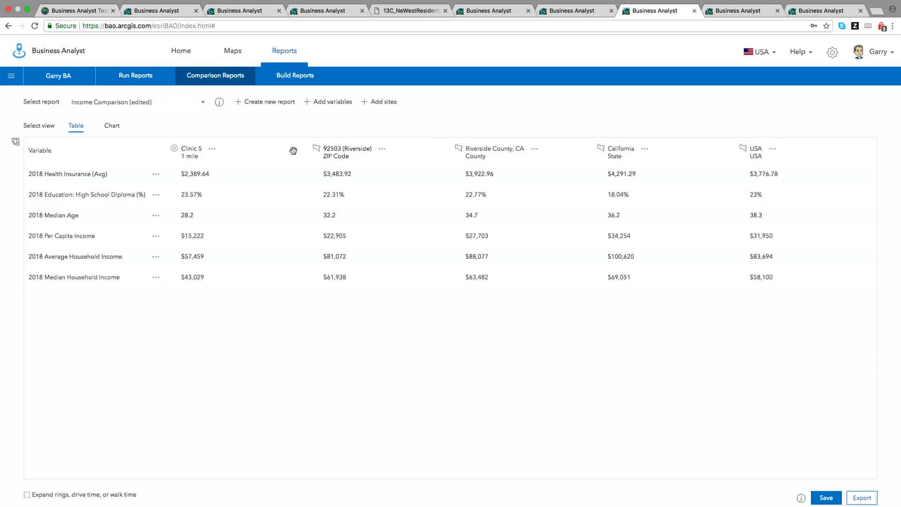
# Make Clinic 5 the benchmark against the geographies, then switch to the Belgium Project map.
pyautogui.click(213, 150)
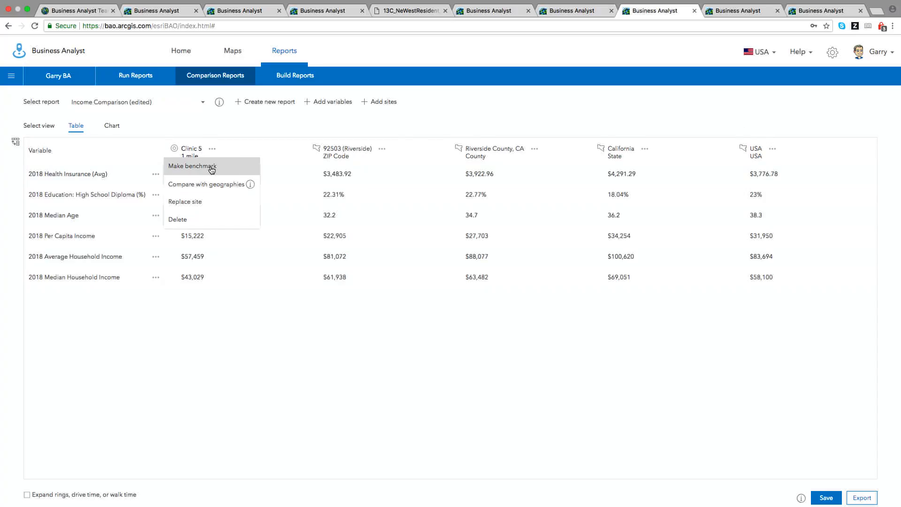
pyautogui.click(212, 168)
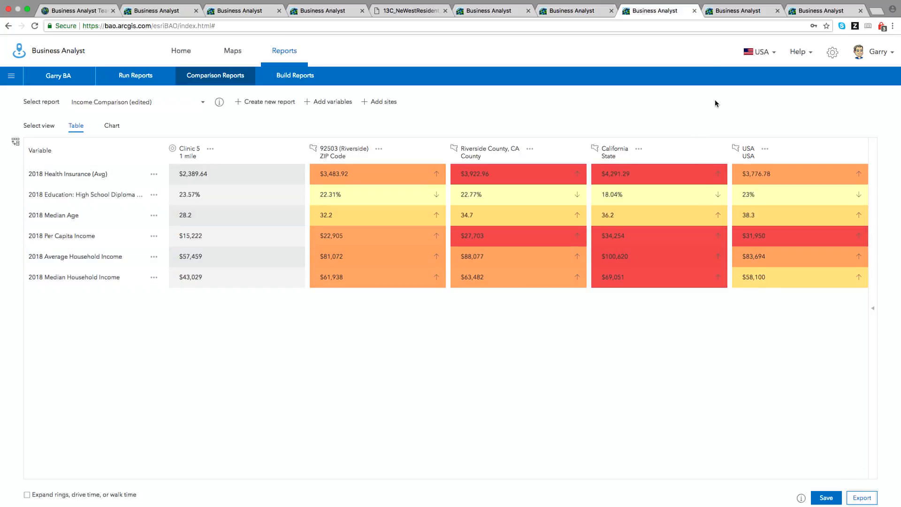
pyautogui.click(746, 12)
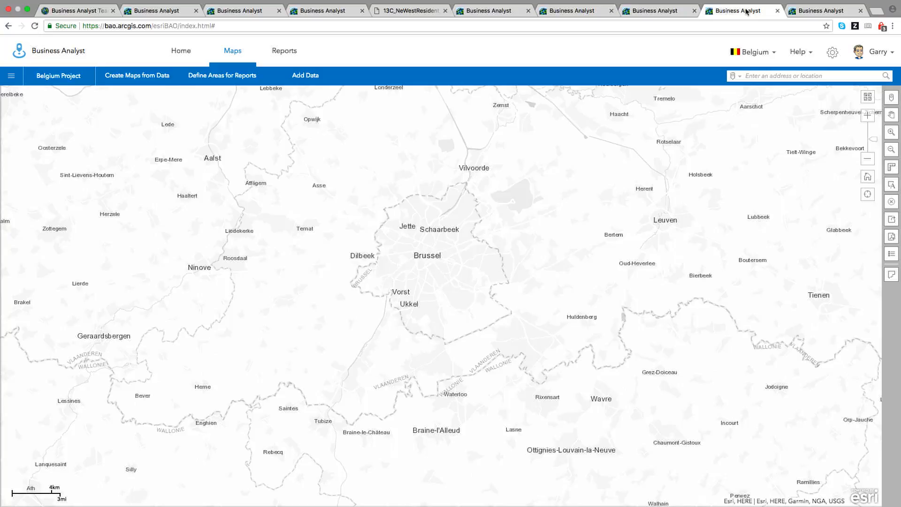
# Add the Benelux Pubs layer from My content in Web Maps and Layers to the map.
pyautogui.click(306, 81)
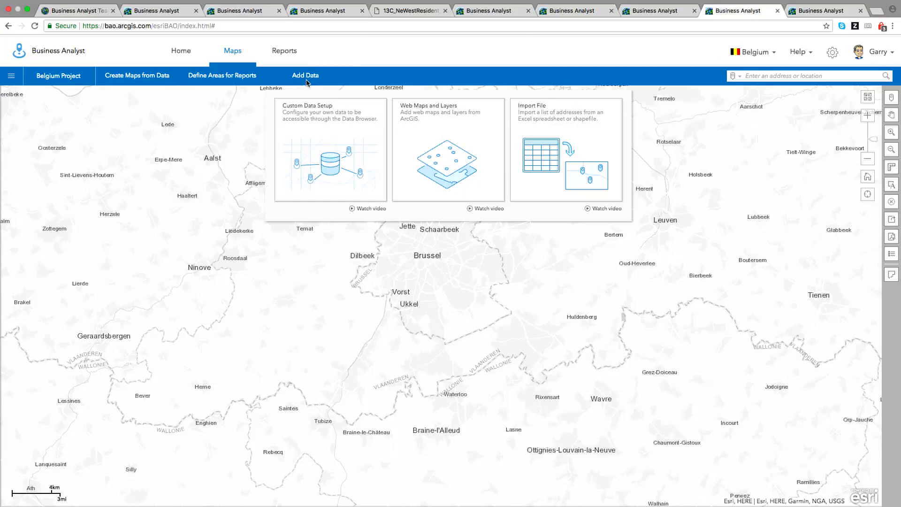
pyautogui.click(456, 149)
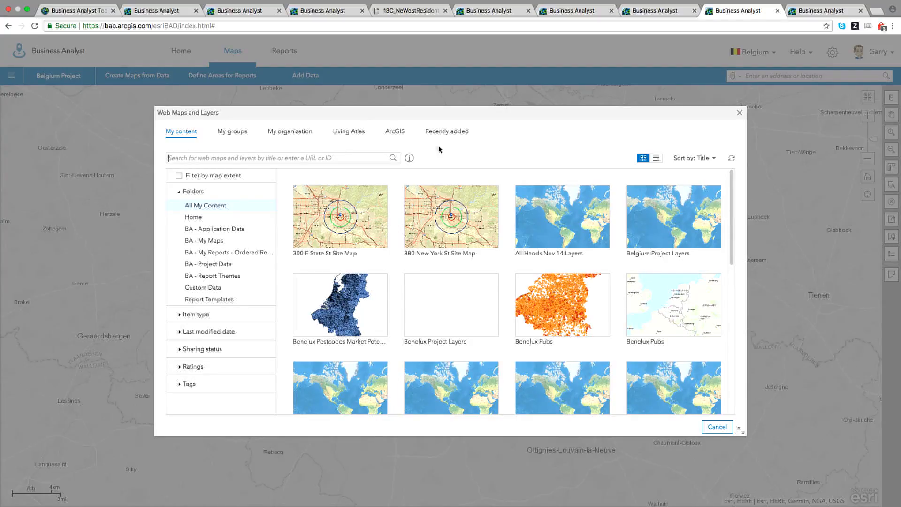
pyautogui.click(290, 131)
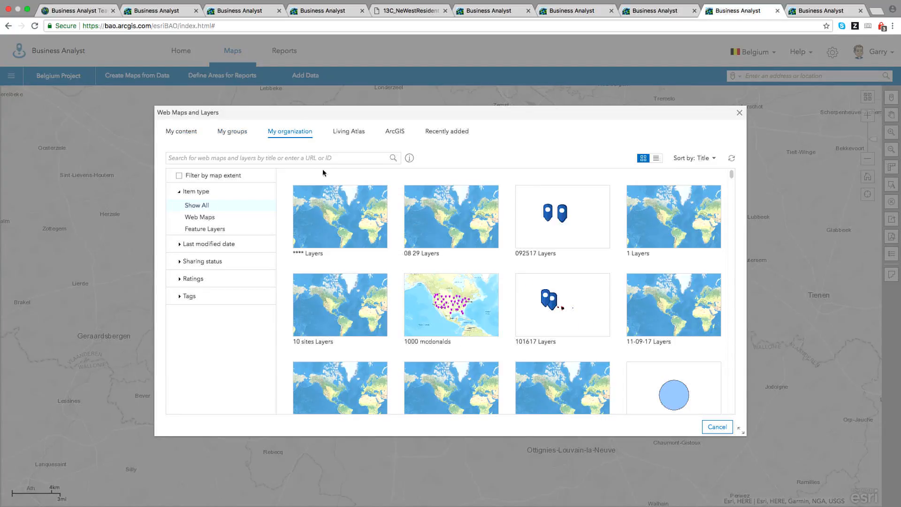
pyautogui.click(232, 133)
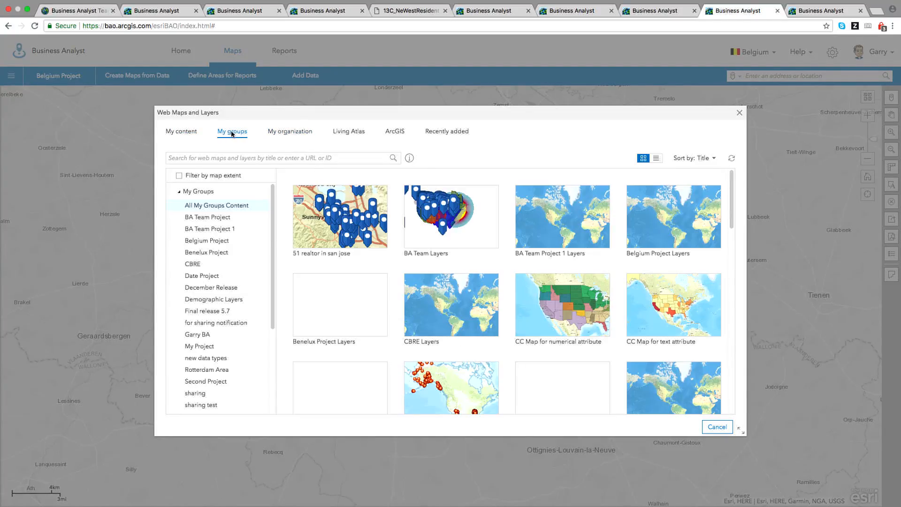
pyautogui.click(184, 132)
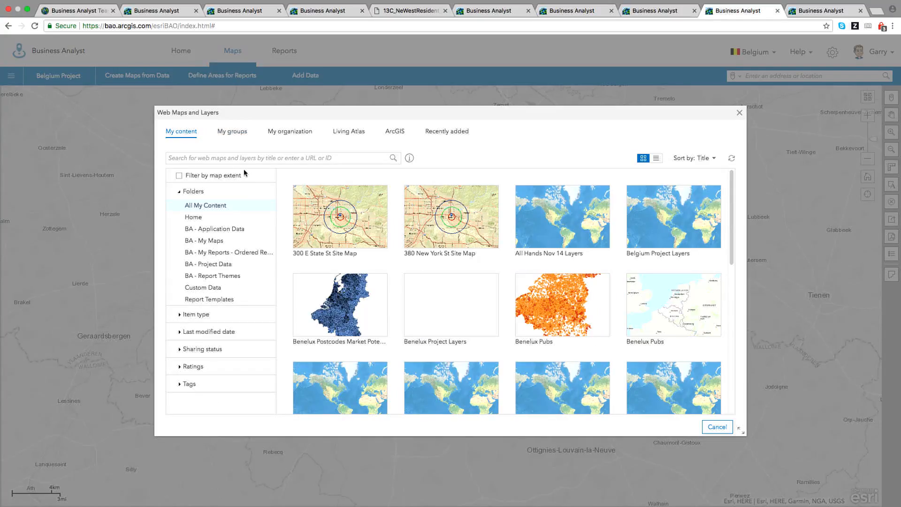
pyautogui.moveTo(563, 312)
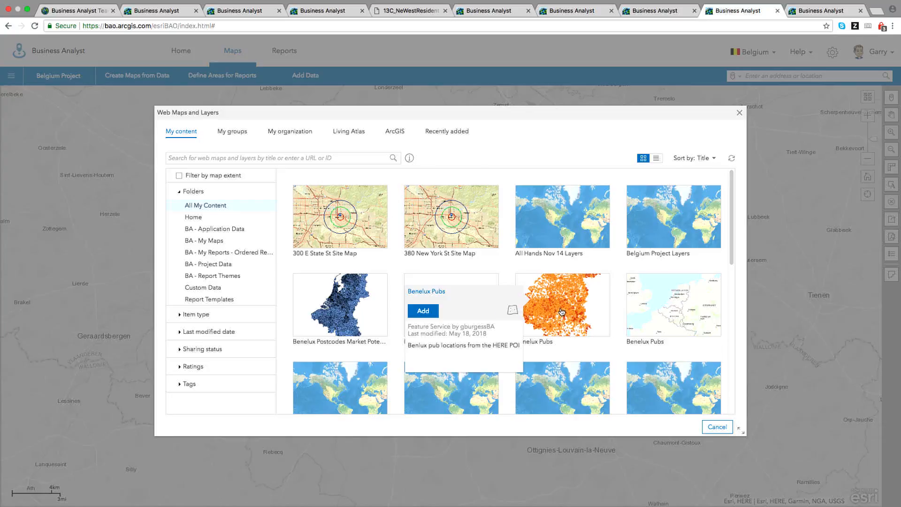
pyautogui.click(425, 311)
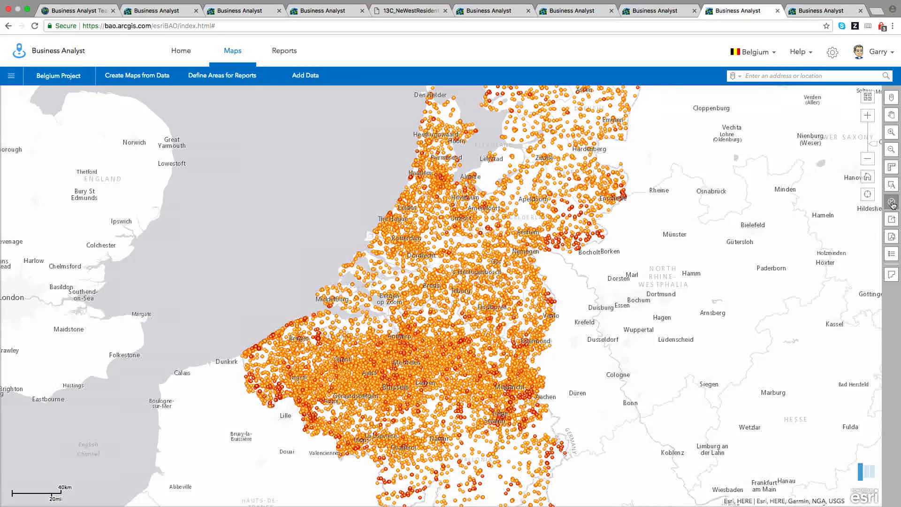
# Clear the Benelux Pubs layer from the map and bring up the Add Data choices again.
pyautogui.click(892, 203)
pyautogui.click(361, 228)
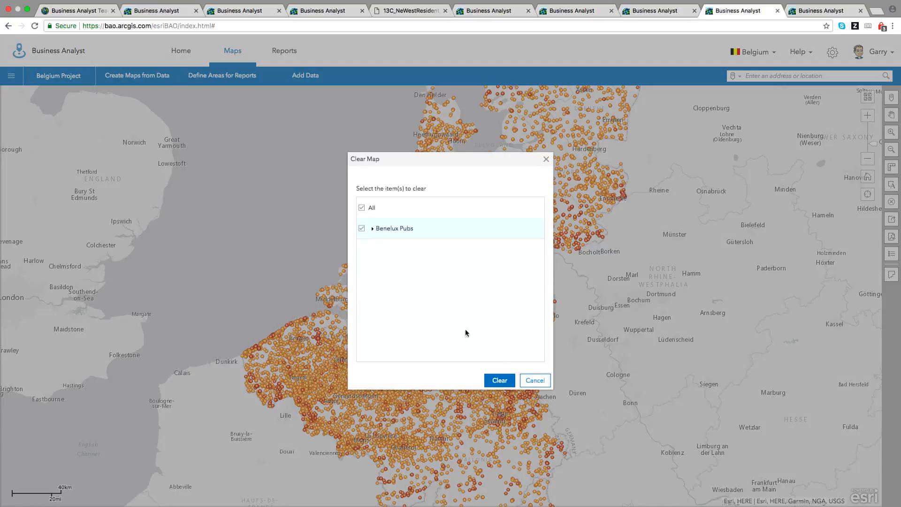
pyautogui.click(500, 381)
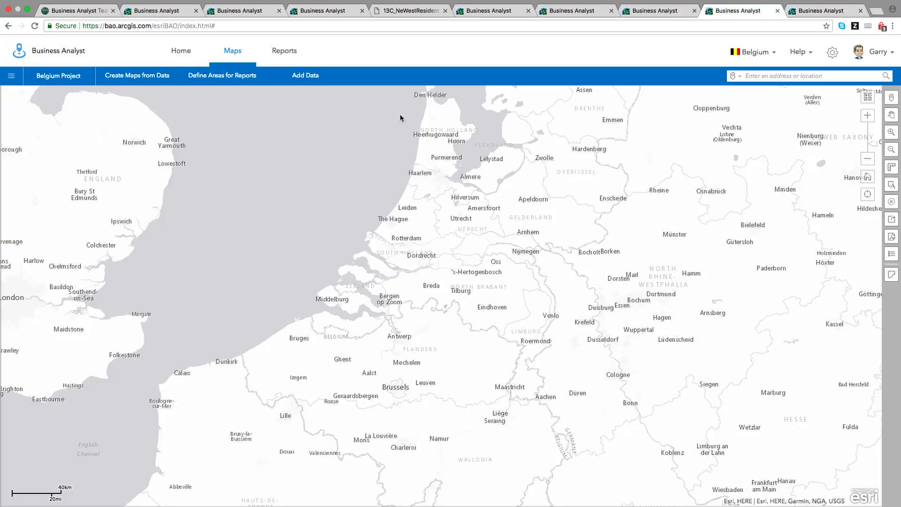
pyautogui.click(305, 80)
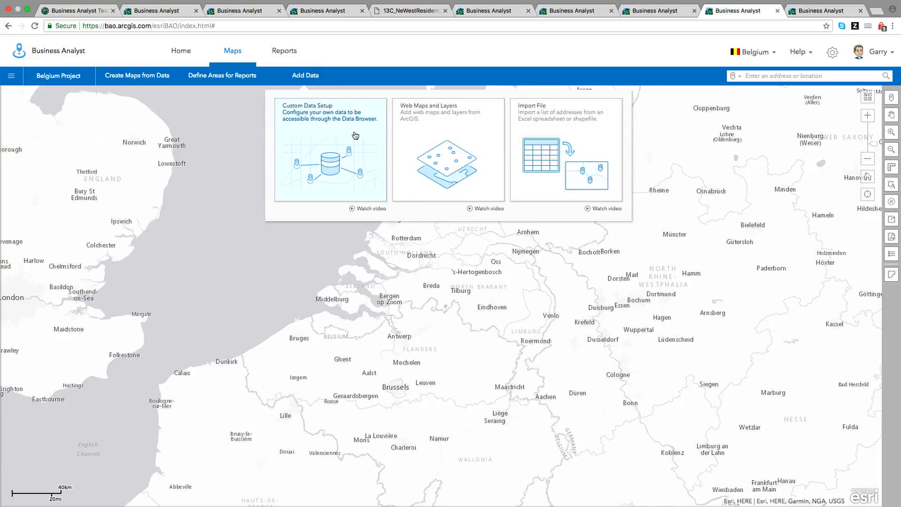
# Add the Benelux Postcodes Market Potential for Beer layer and inspect a postcode near Rheine.
pyautogui.click(427, 148)
pyautogui.moveTo(355, 318)
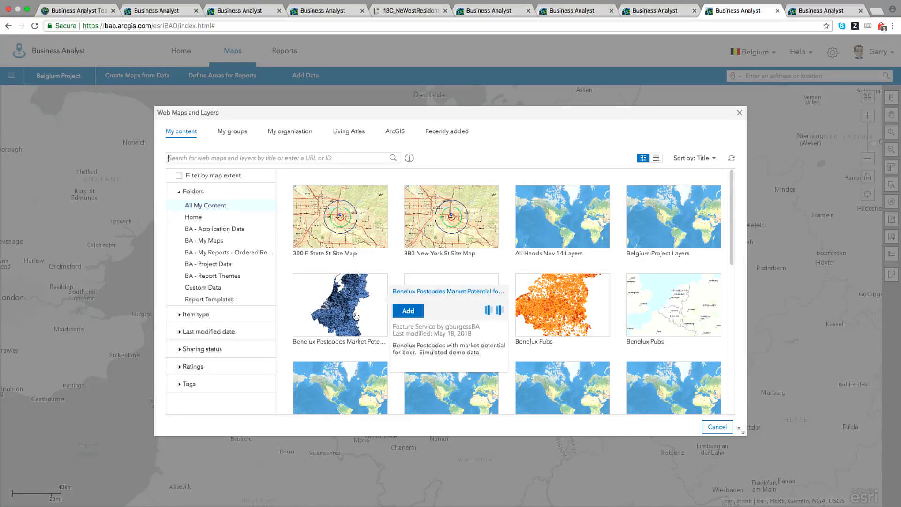
pyautogui.click(406, 311)
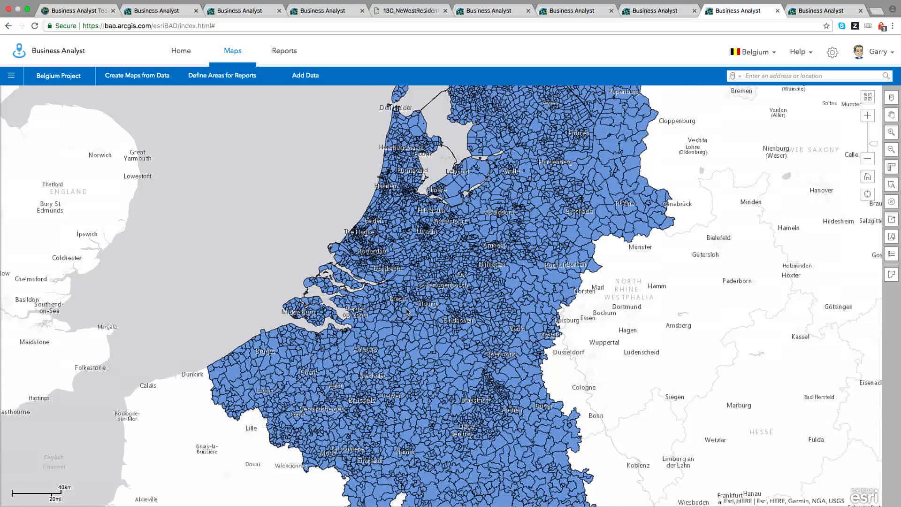
pyautogui.click(616, 190)
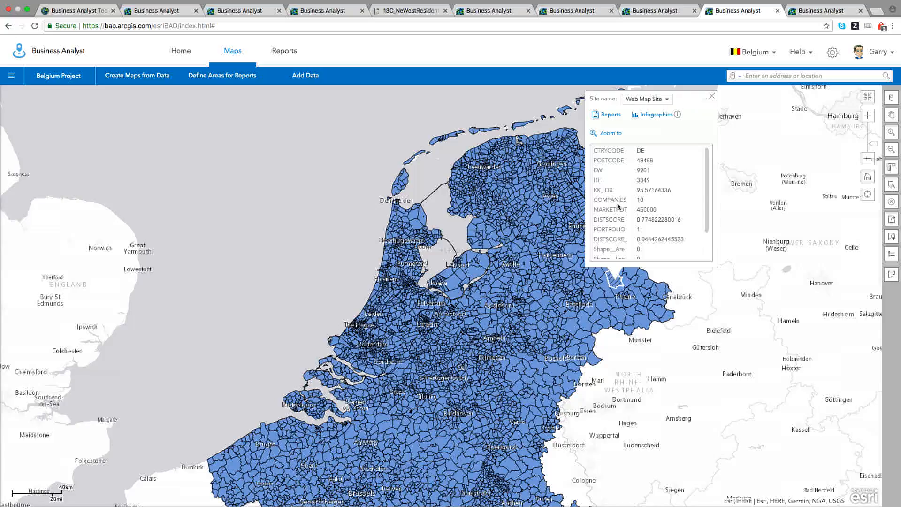
# Clear the Benelux Postcodes Market Potential for Beer layer from the map.
pyautogui.click(711, 97)
pyautogui.click(893, 202)
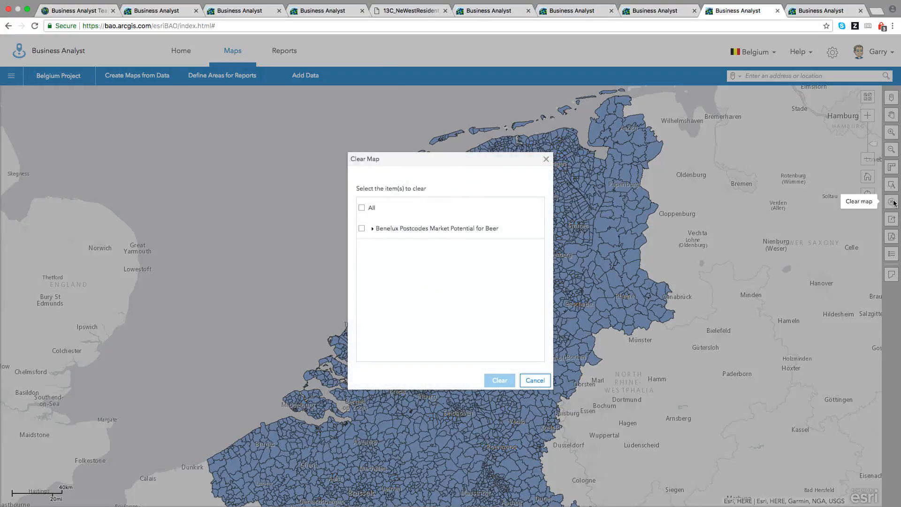
pyautogui.click(362, 228)
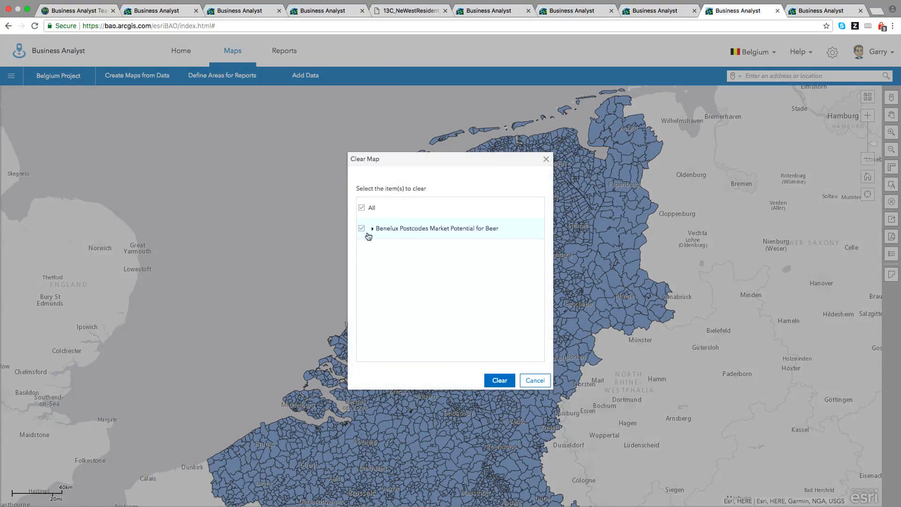
pyautogui.click(500, 380)
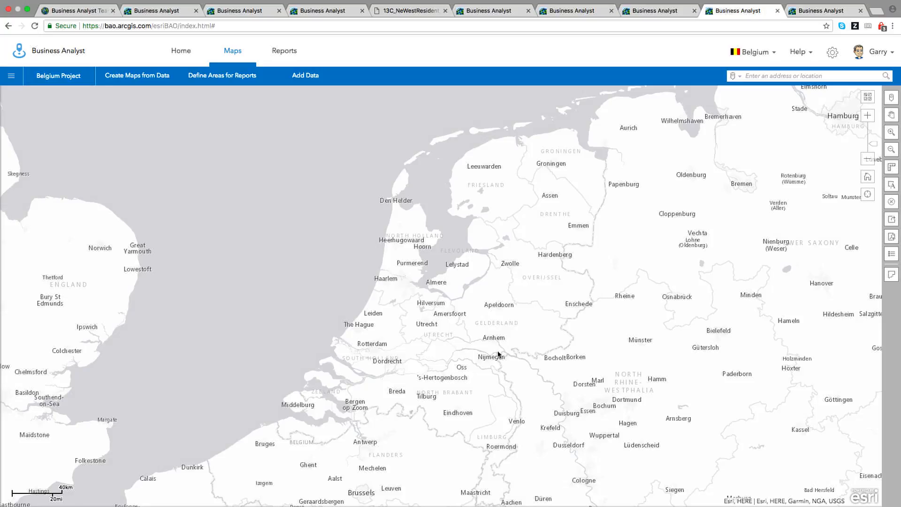
# Glance at the Add Data choices, dismiss them, and show the Create Maps from Data cards.
pyautogui.click(303, 78)
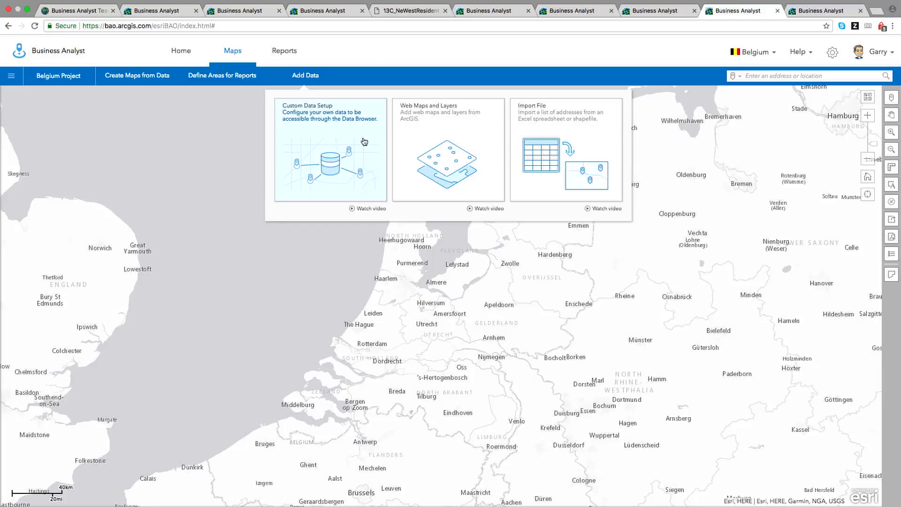
pyautogui.click(373, 57)
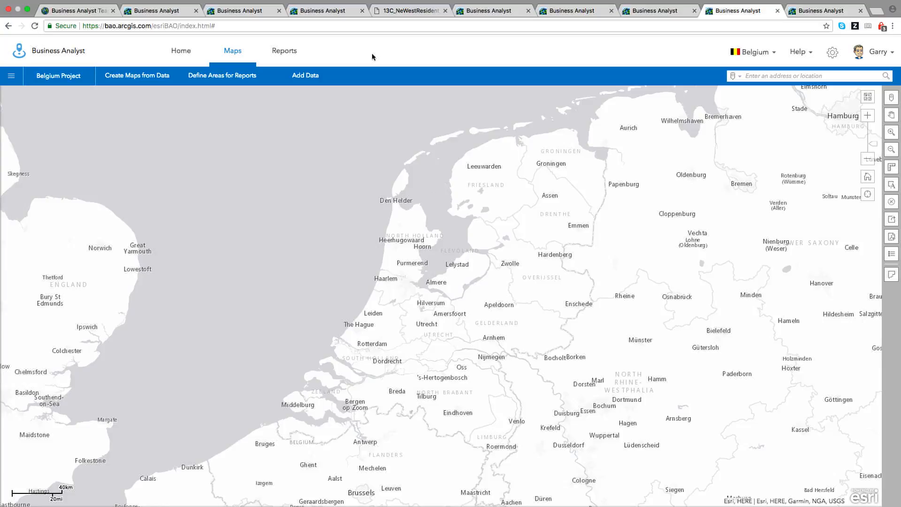
pyautogui.click(149, 81)
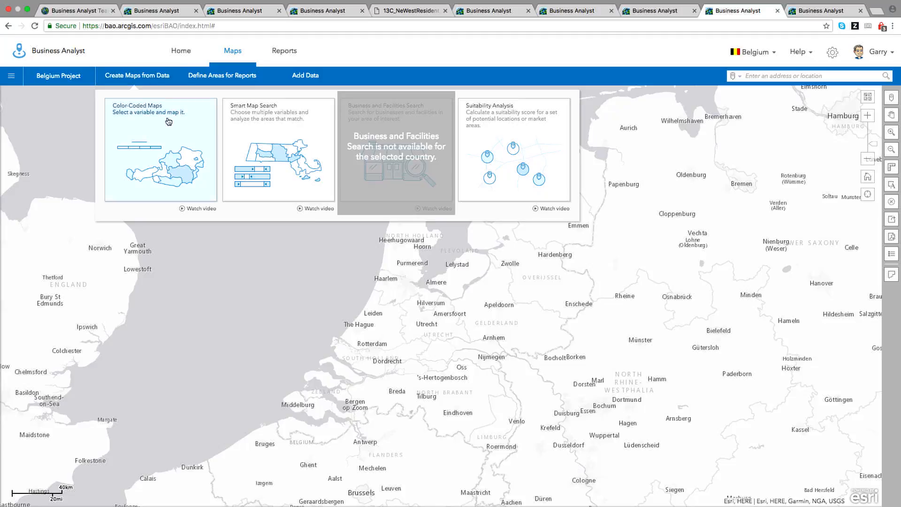
# Color-code postcodes by My data > Benelux market potential for beer > Market Potential, zoomed to Brussels.
pyautogui.click(177, 130)
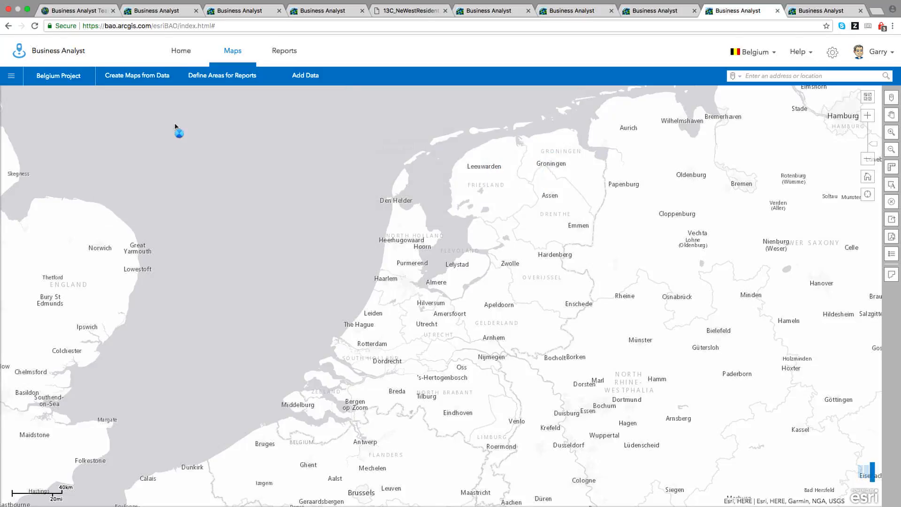
pyautogui.click(73, 289)
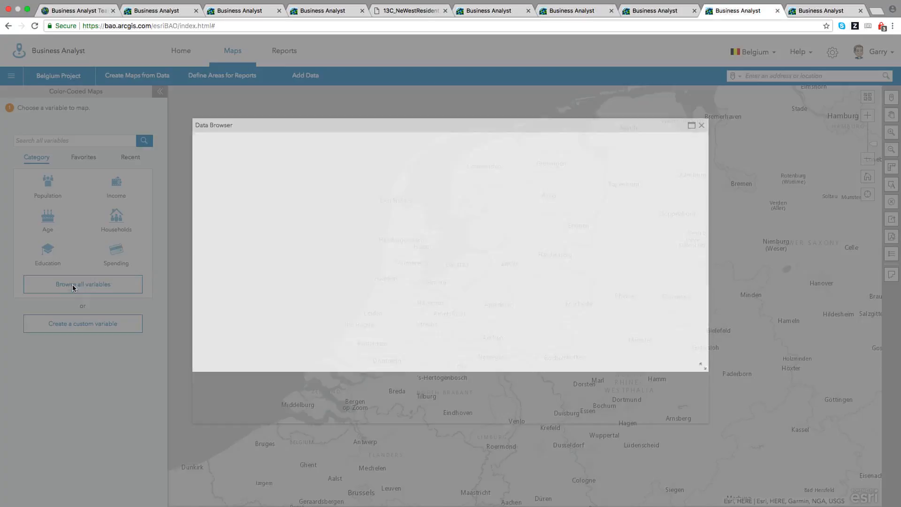
pyautogui.click(292, 220)
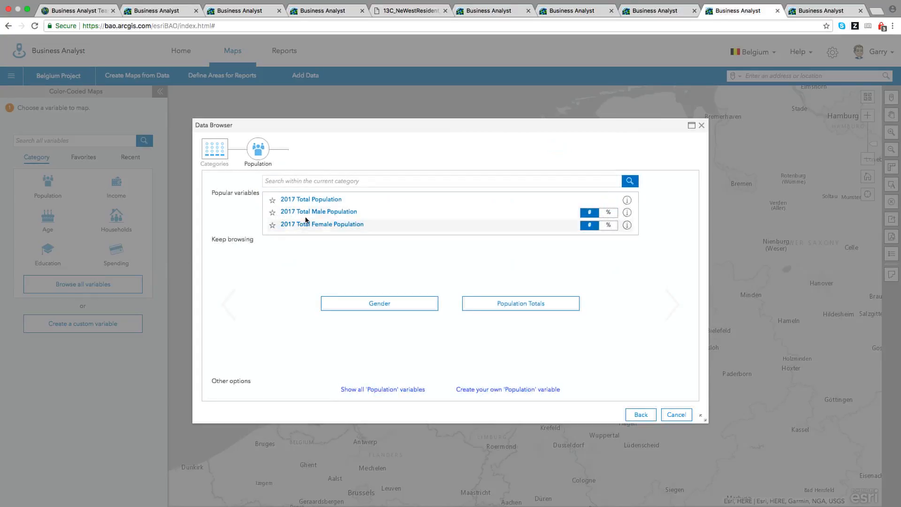
pyautogui.click(210, 156)
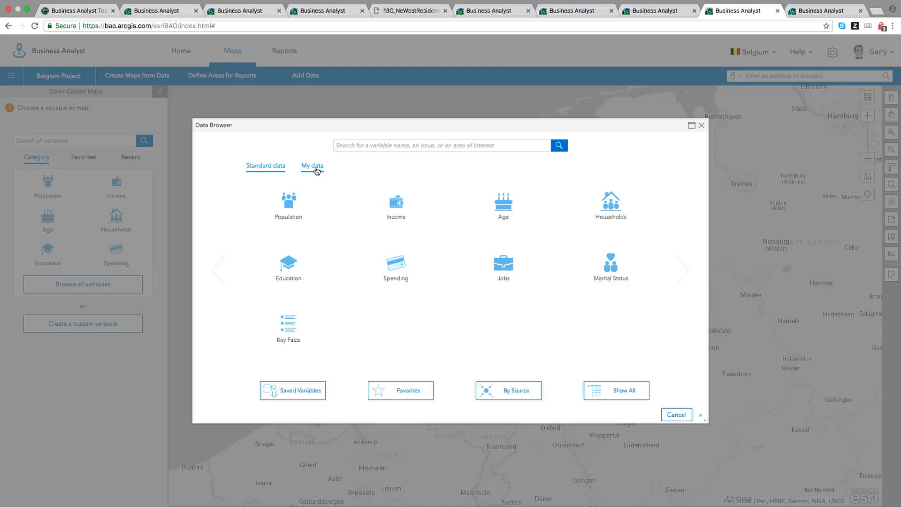
pyautogui.click(316, 170)
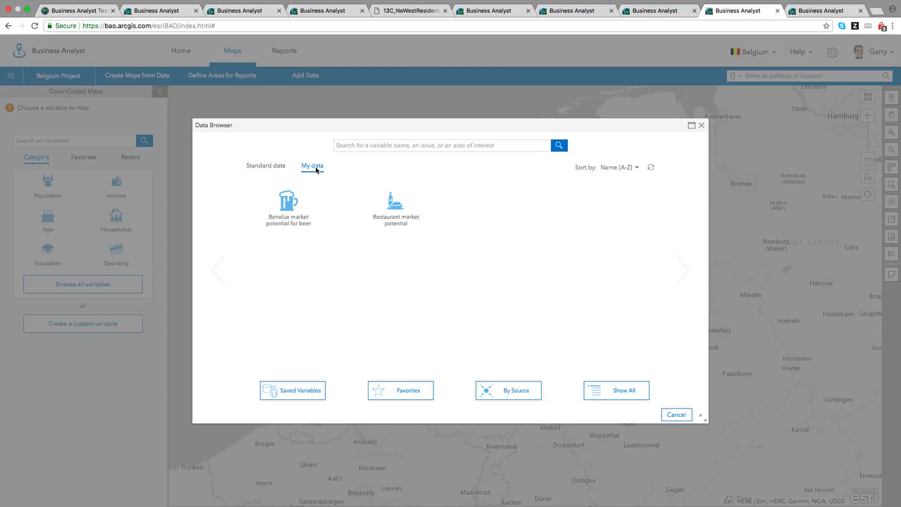
pyautogui.click(295, 213)
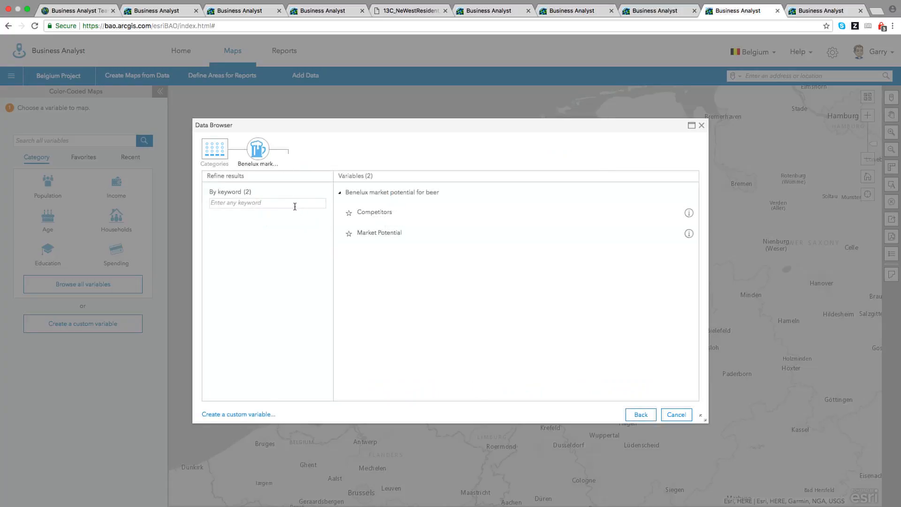
pyautogui.click(383, 235)
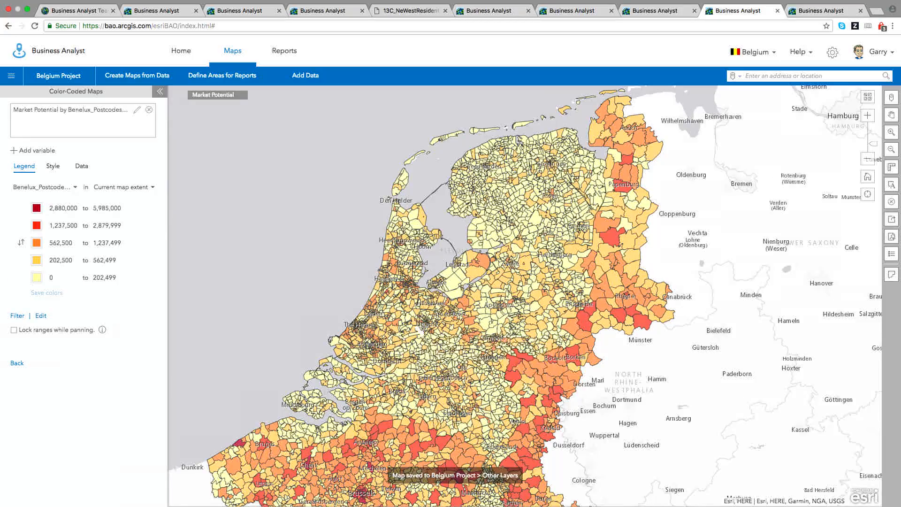
pyautogui.moveTo(333, 469); pyautogui.dragTo(393, 505)
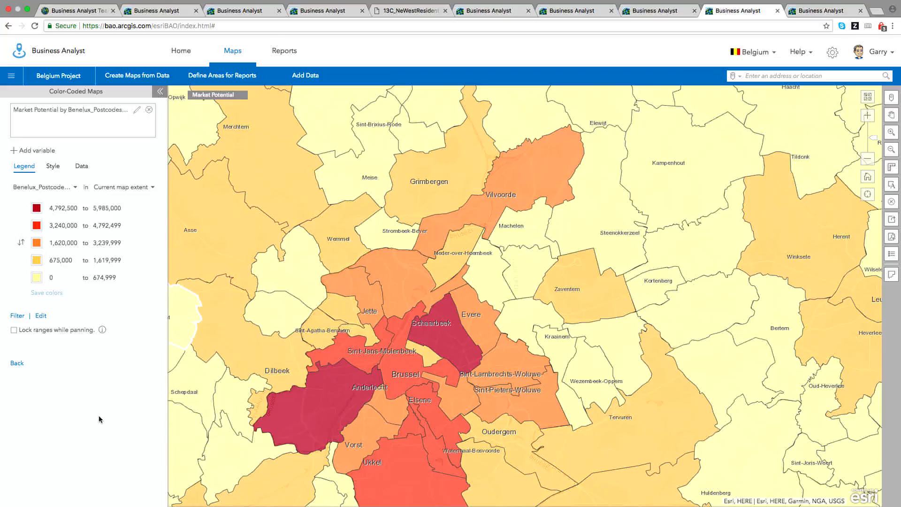
# Overlay Standard data > Population > 2017 Total Population as sized circles, then view the Brew Pub report.
pyautogui.click(41, 151)
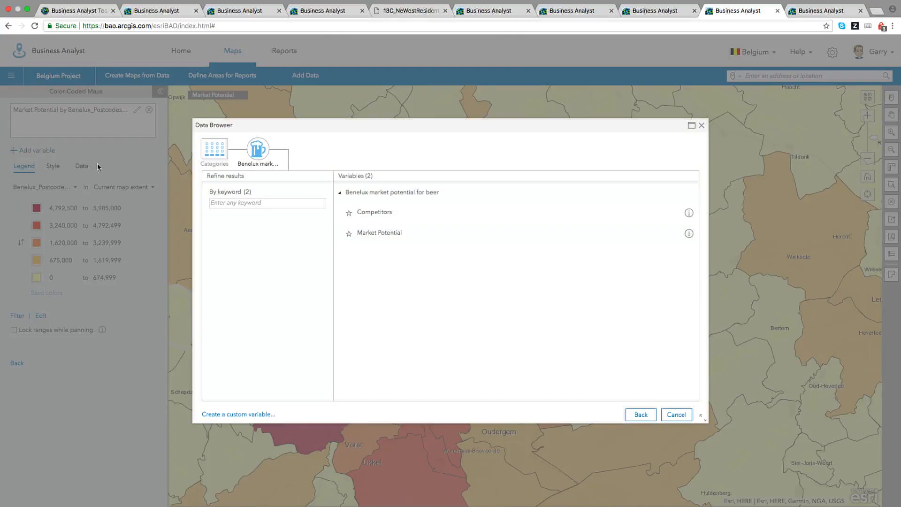
pyautogui.click(211, 155)
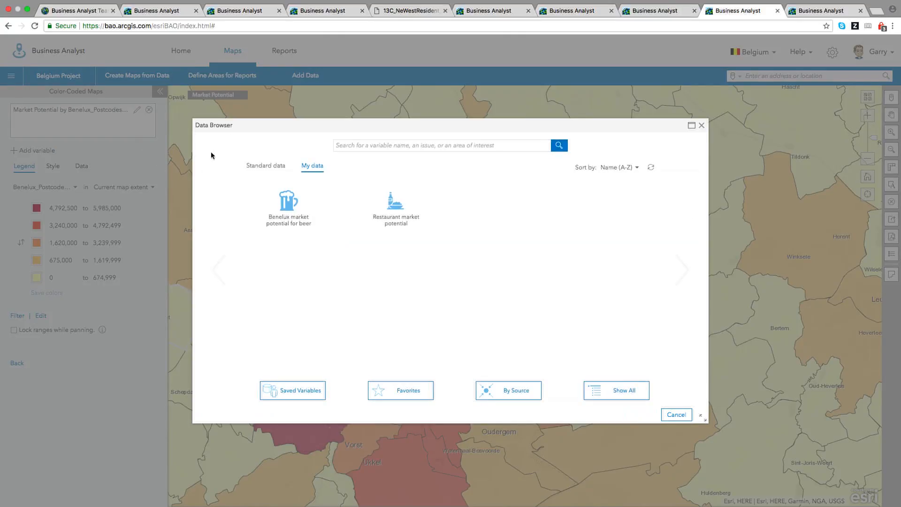
pyautogui.click(258, 168)
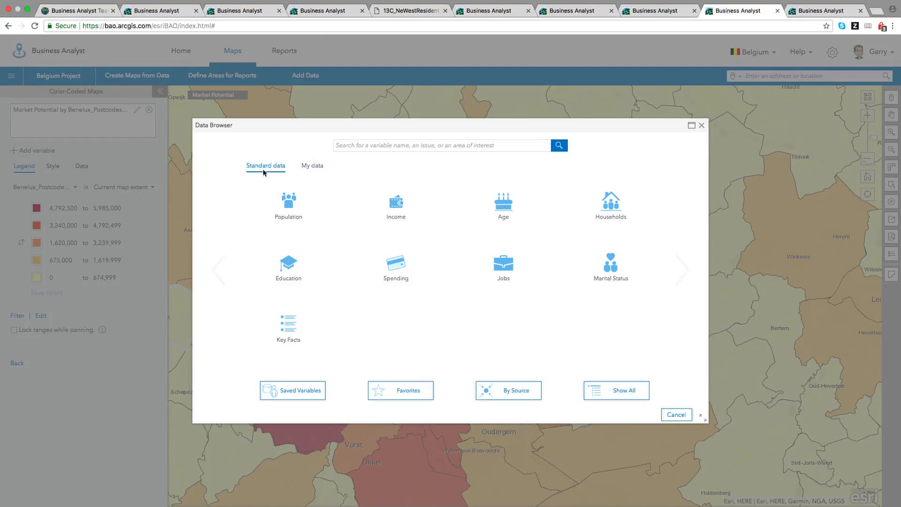
pyautogui.click(299, 214)
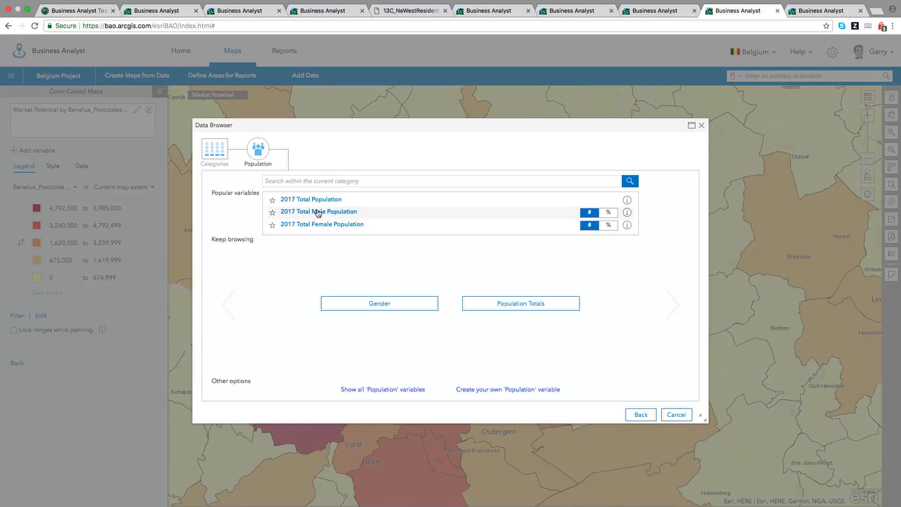
pyautogui.click(318, 200)
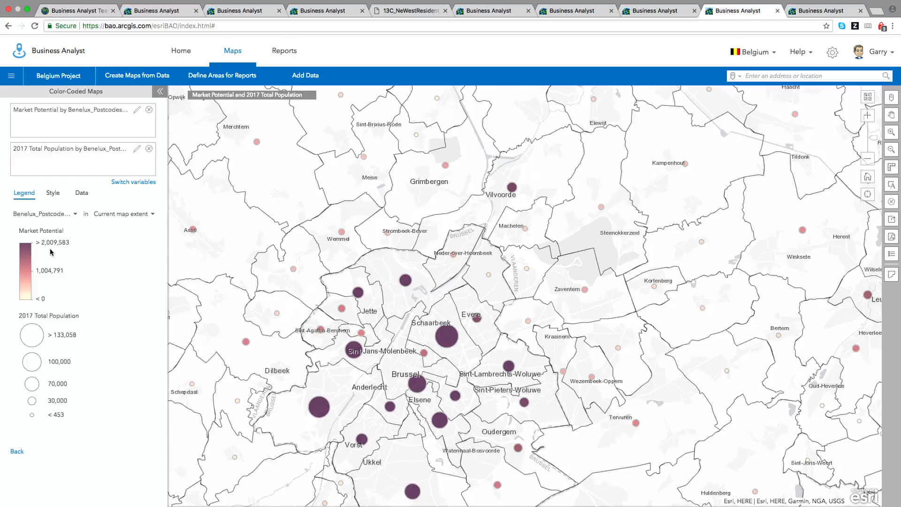
pyautogui.click(825, 16)
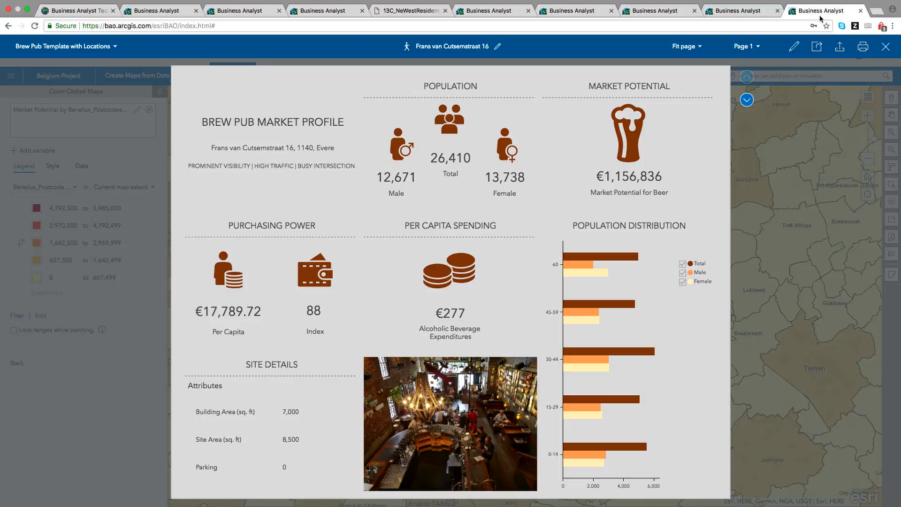
# Browse the Brew Pub infographic's pub photo carousel, returning to the bar interior photo.
pyautogui.moveTo(413, 147)
pyautogui.moveTo(441, 268)
pyautogui.moveTo(441, 424)
pyautogui.click(522, 428)
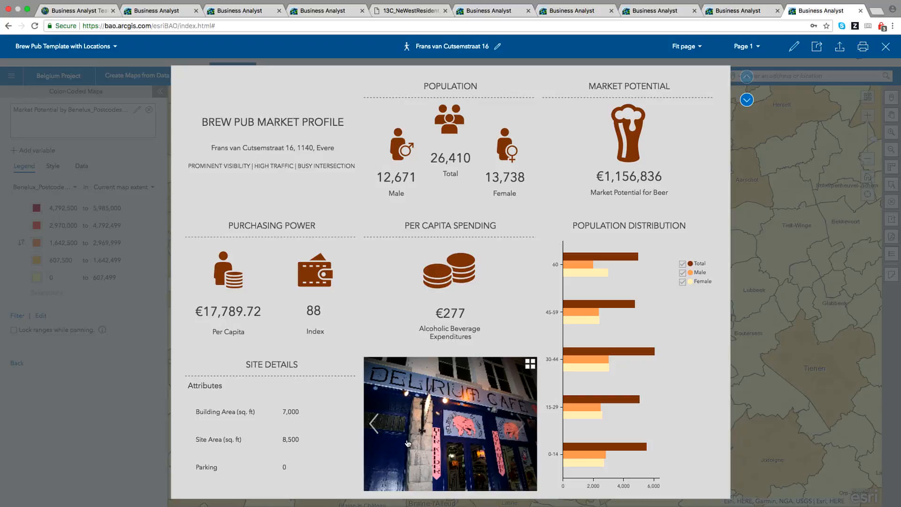
pyautogui.click(377, 427)
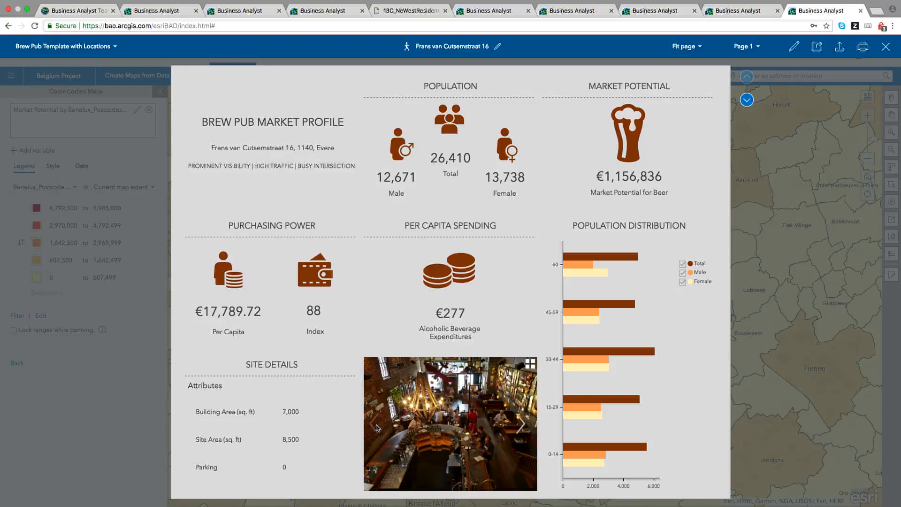
# Review the infographic's second and first pages, then exit full screen and bring PowerPoint forward.
pyautogui.moveTo(708, 376)
pyautogui.click(746, 100)
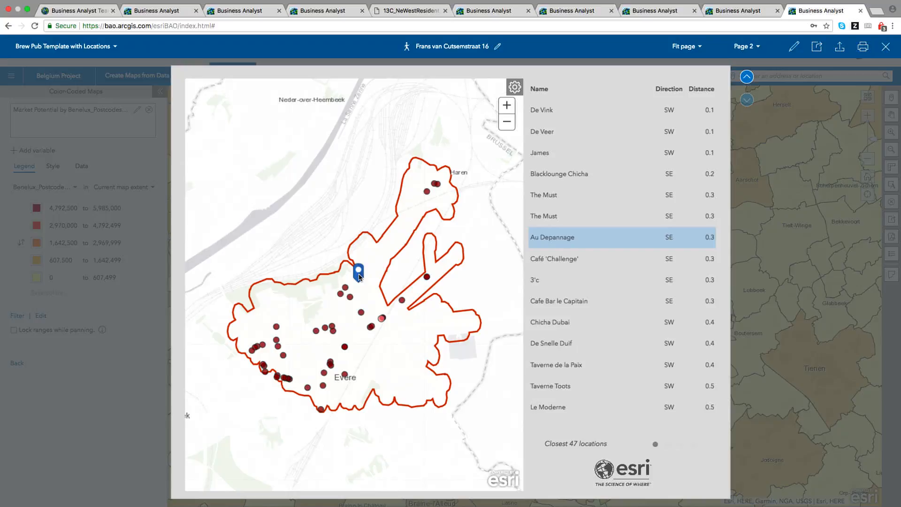
pyautogui.click(747, 77)
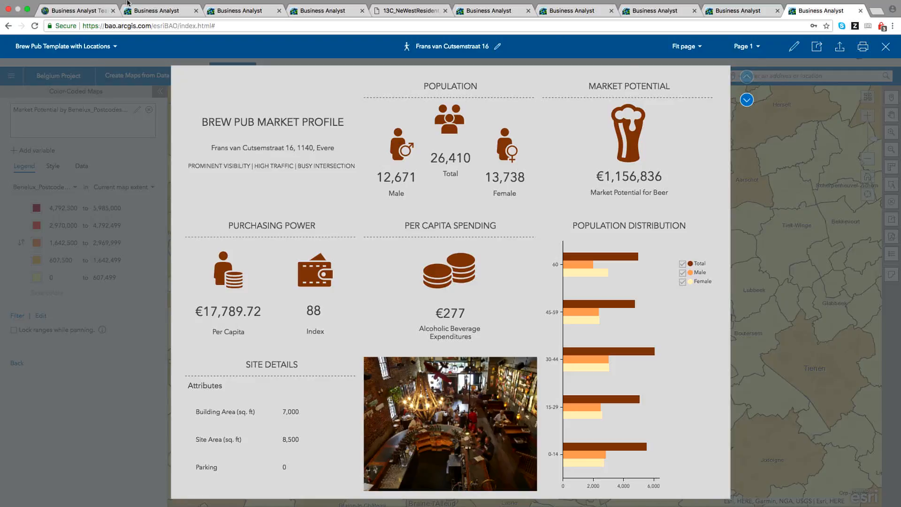
pyautogui.click(28, 14)
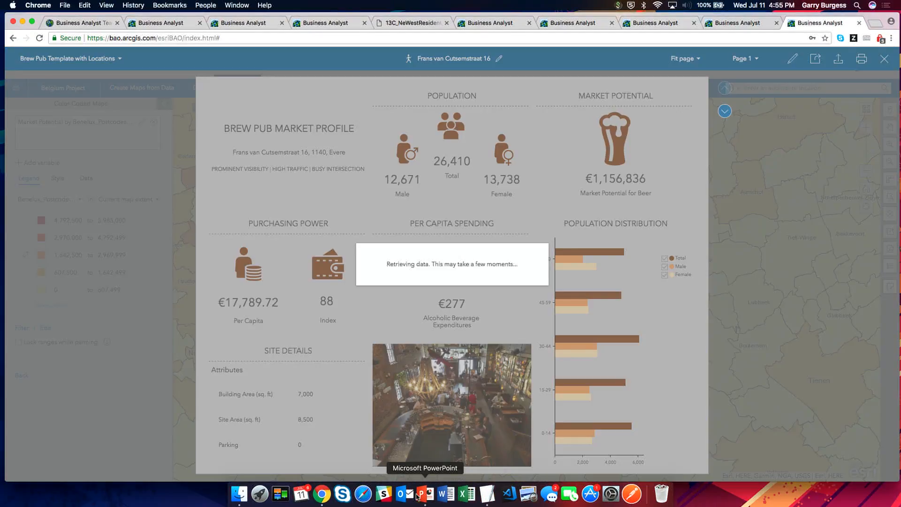
pyautogui.click(418, 496)
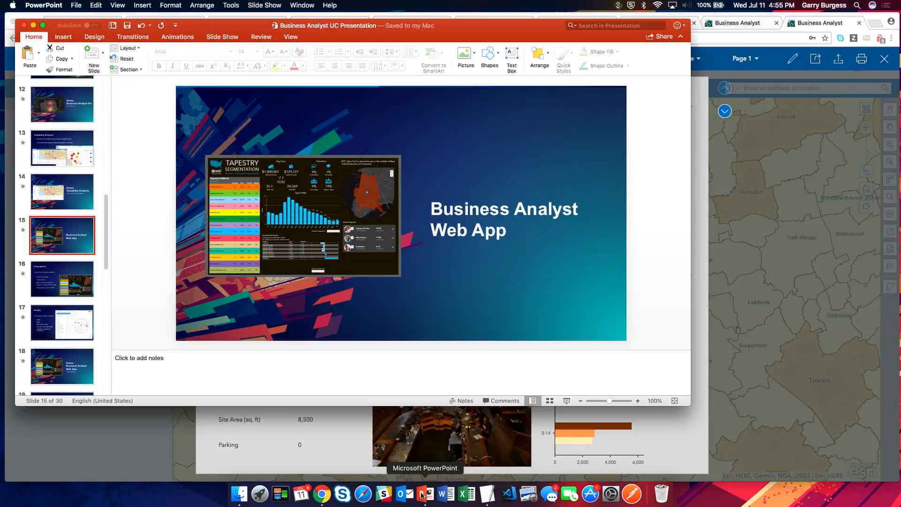